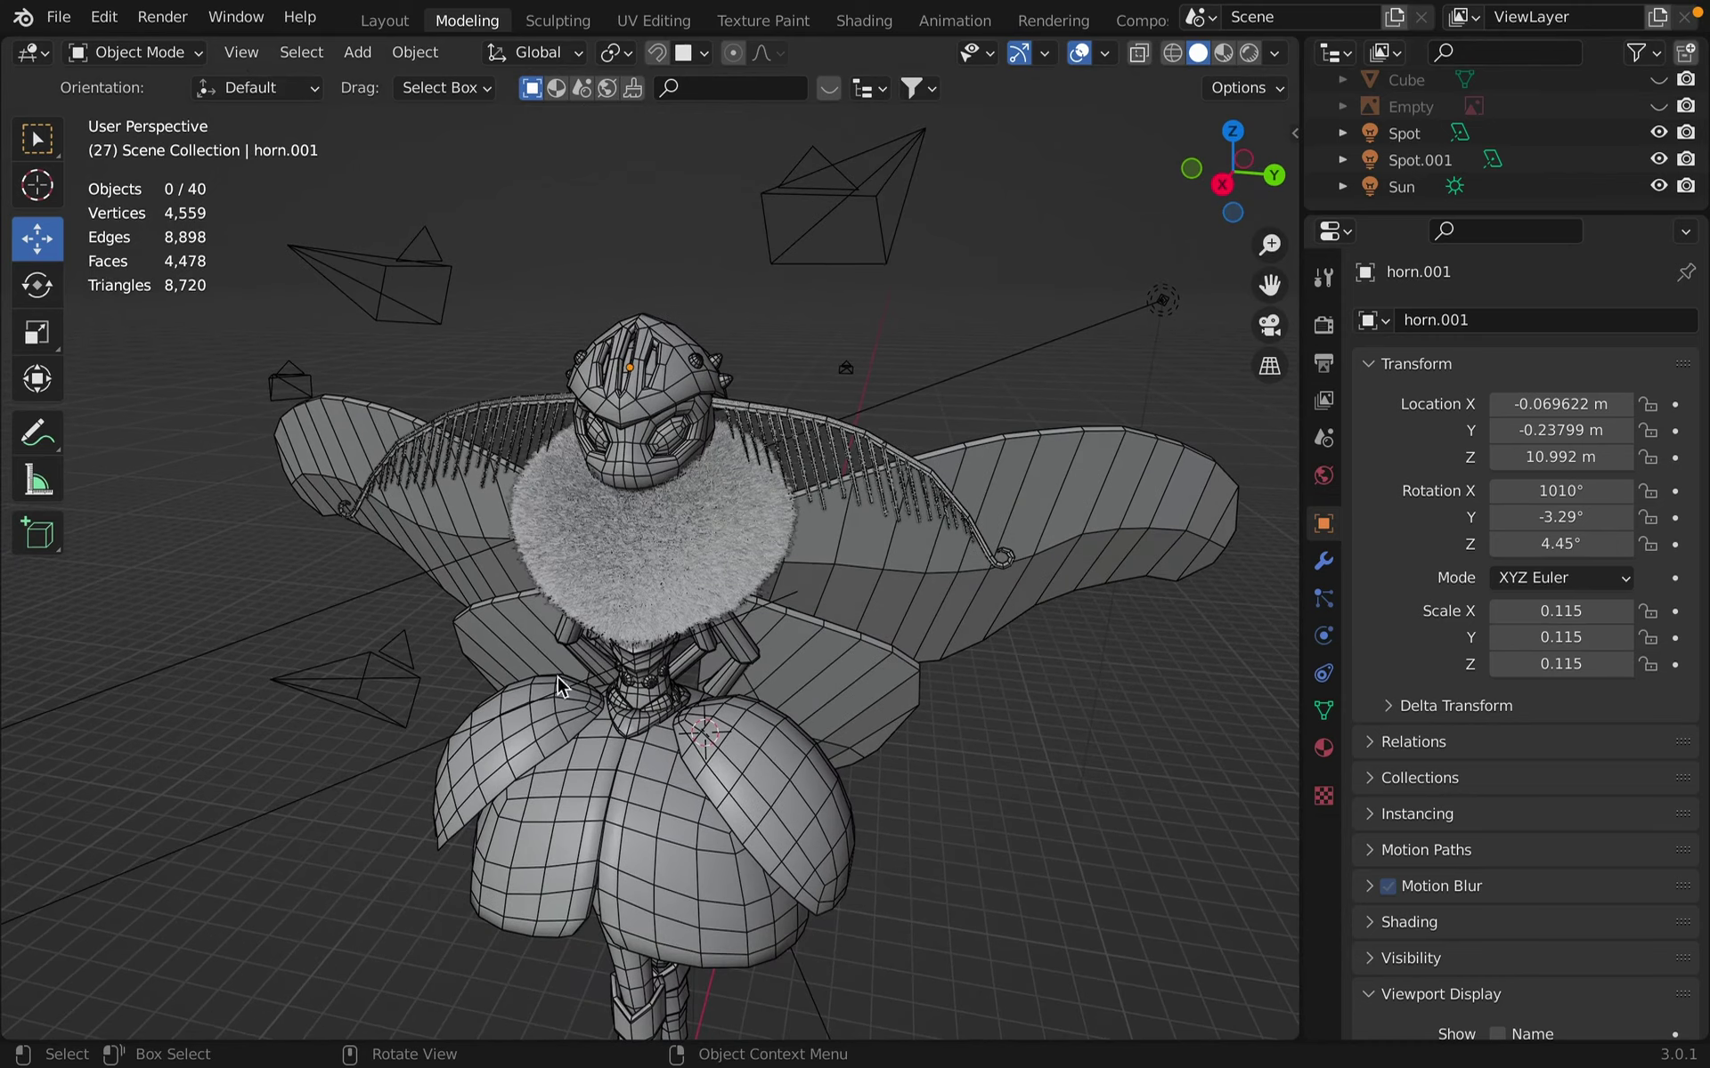
Examine the character's helmet and head from several angles, selecting each mesh to see its shape.
scroll(703, 328, "up", 4)
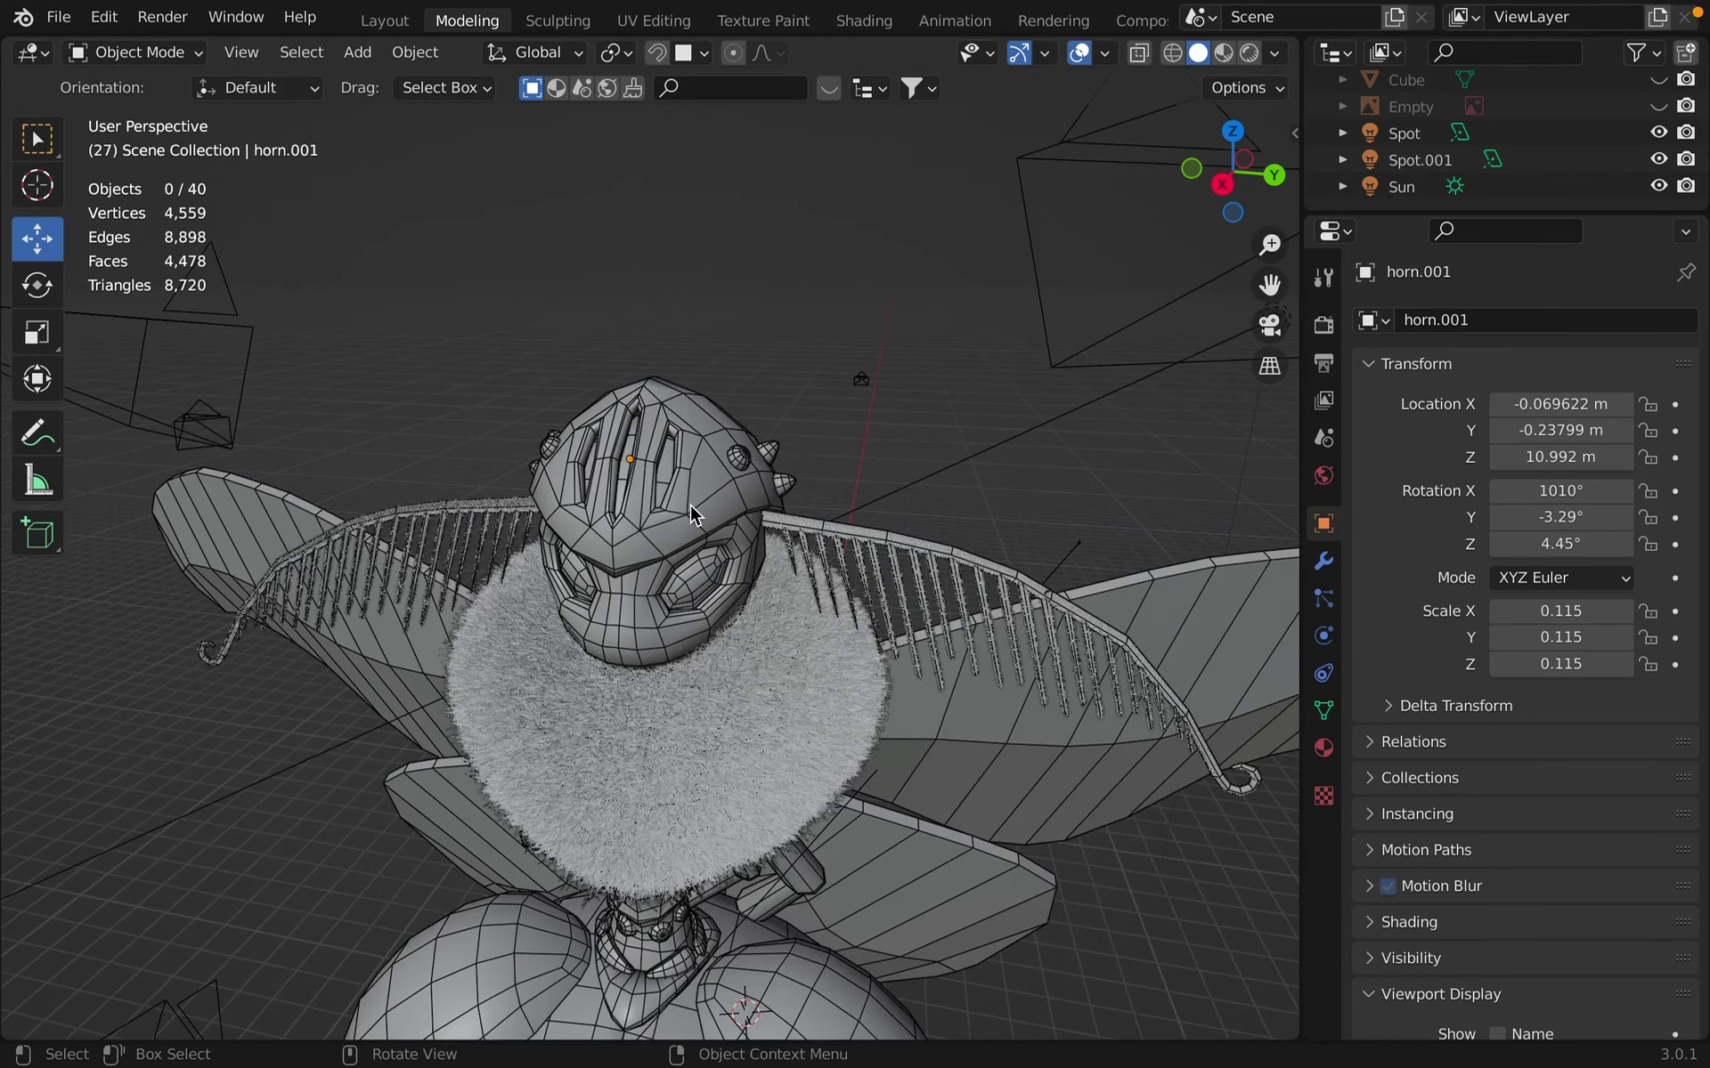
middle_click_drag(691, 505, 697, 372)
left_click(697, 381)
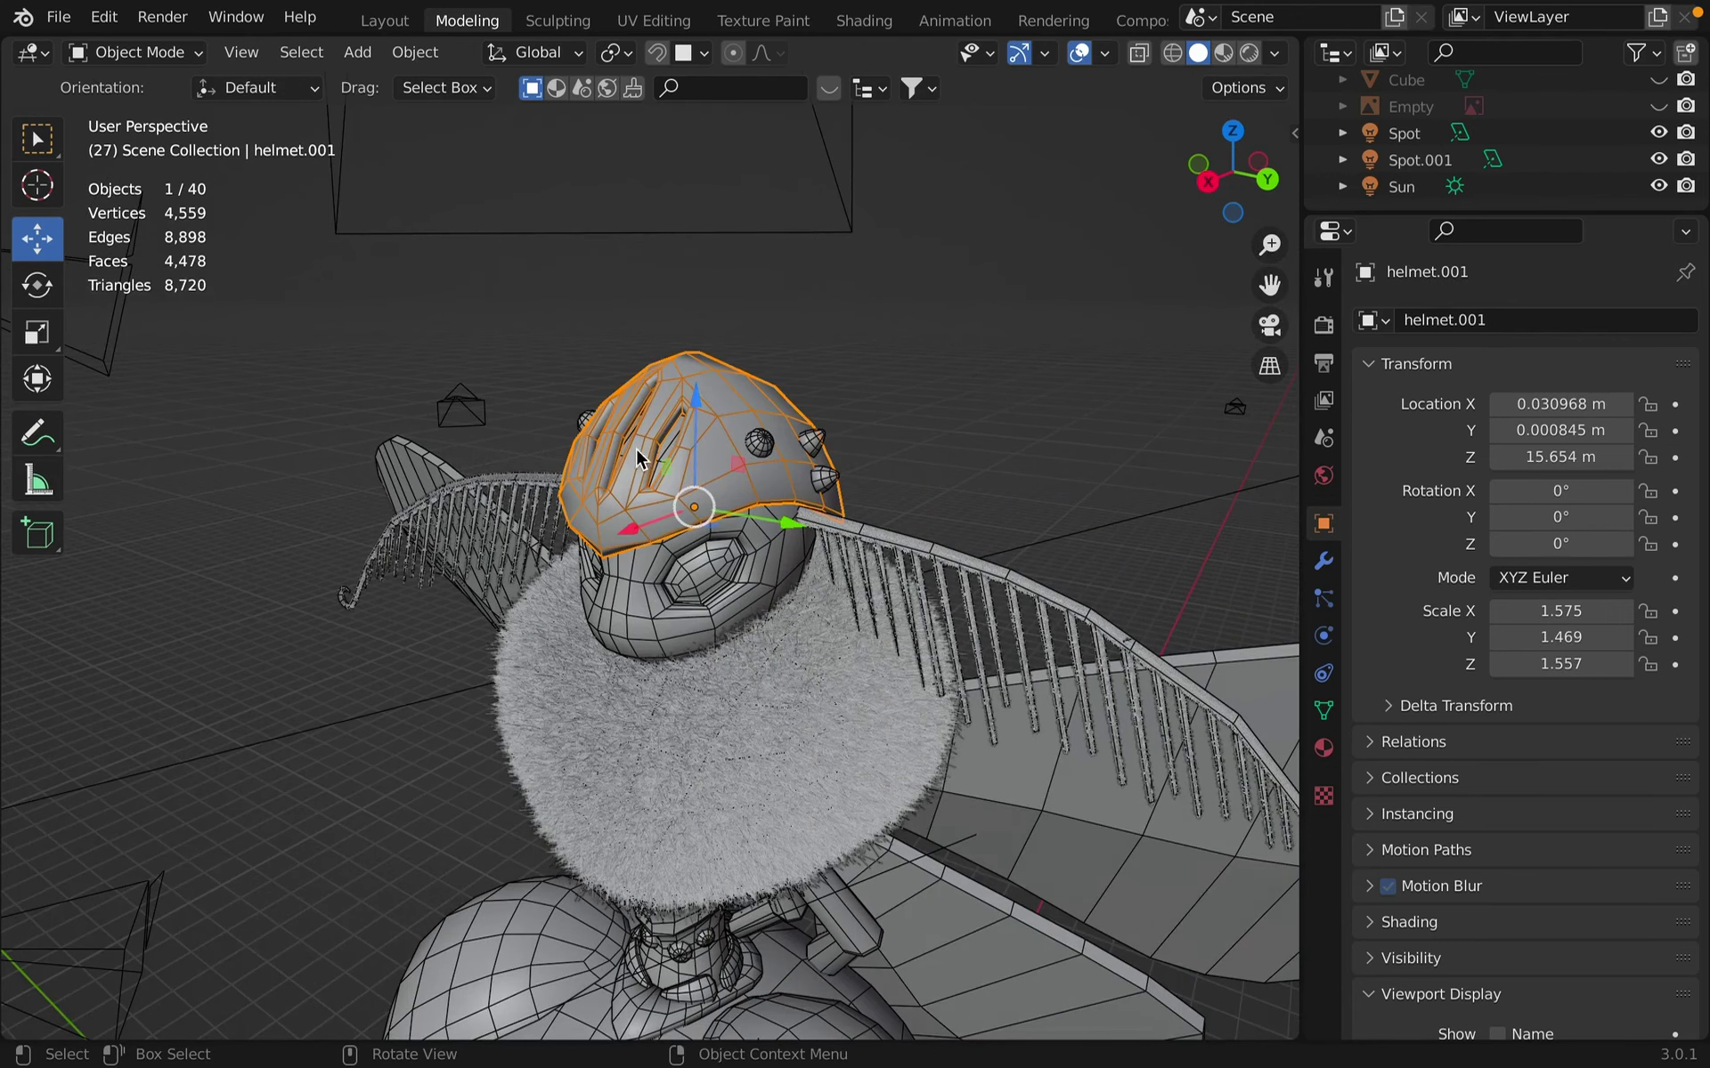
middle_click_drag(869, 522, 827, 504)
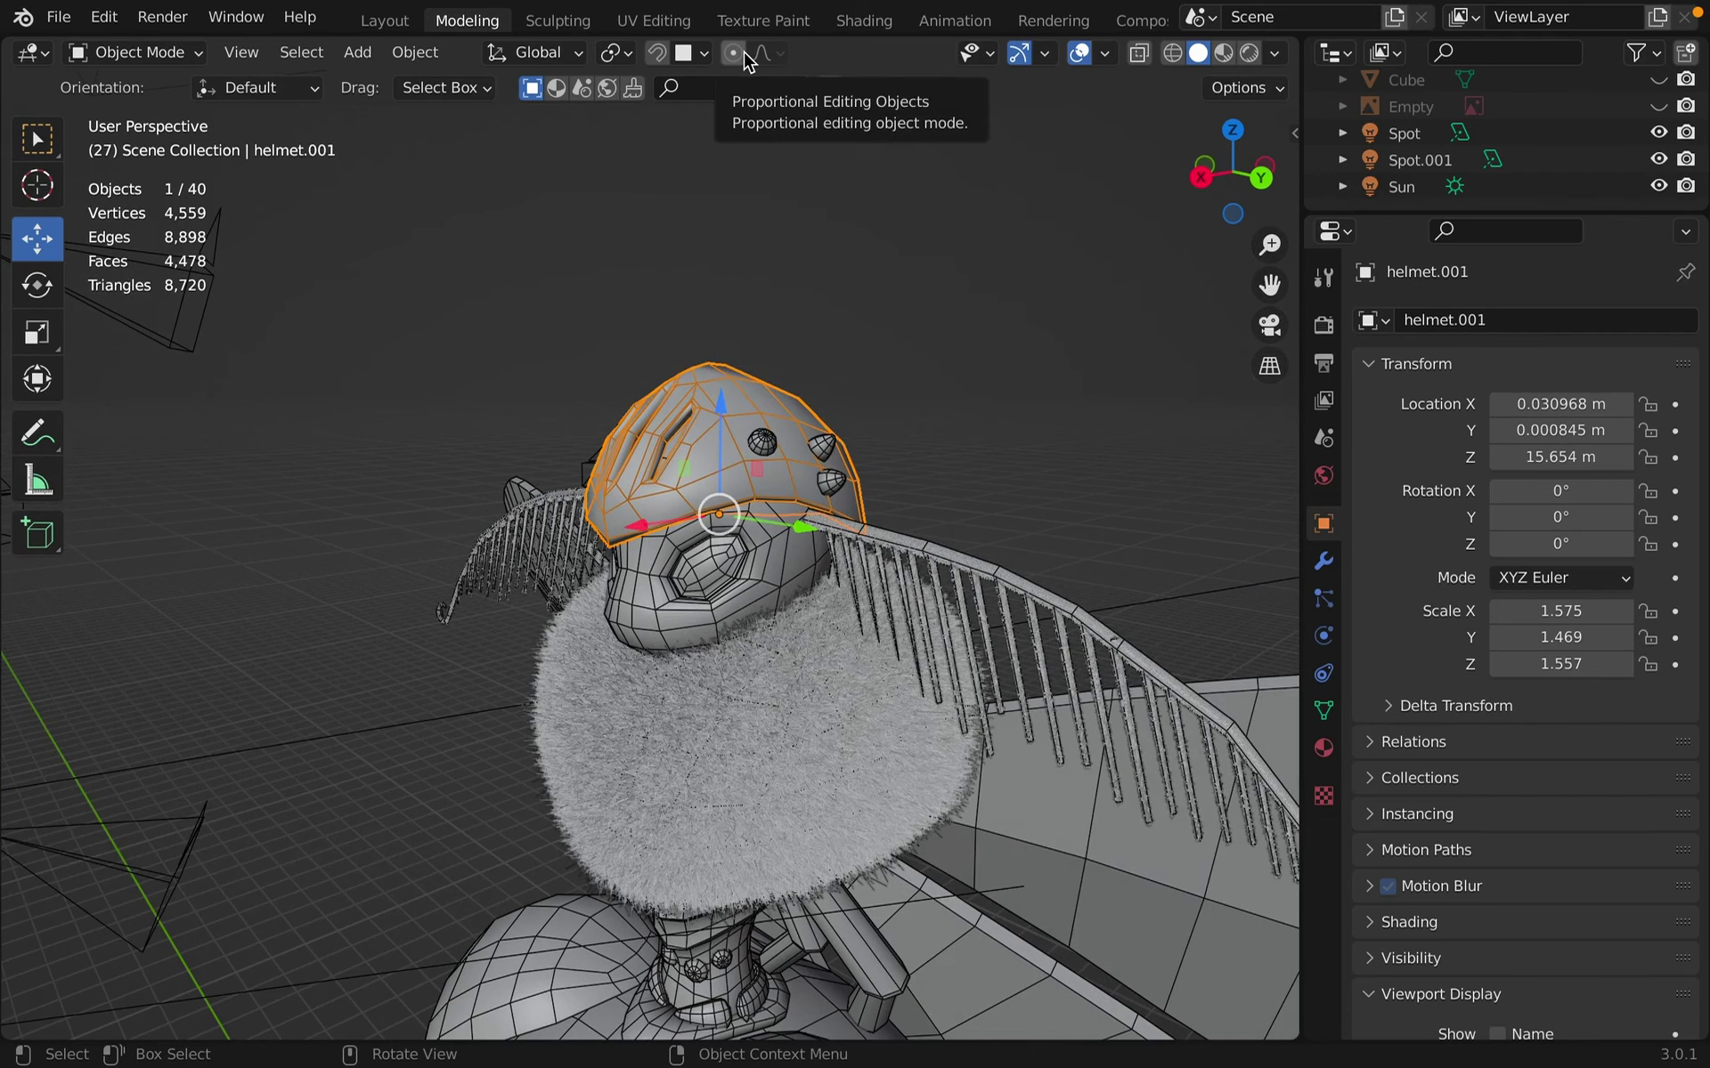
middle_click_drag(775, 499, 787, 411)
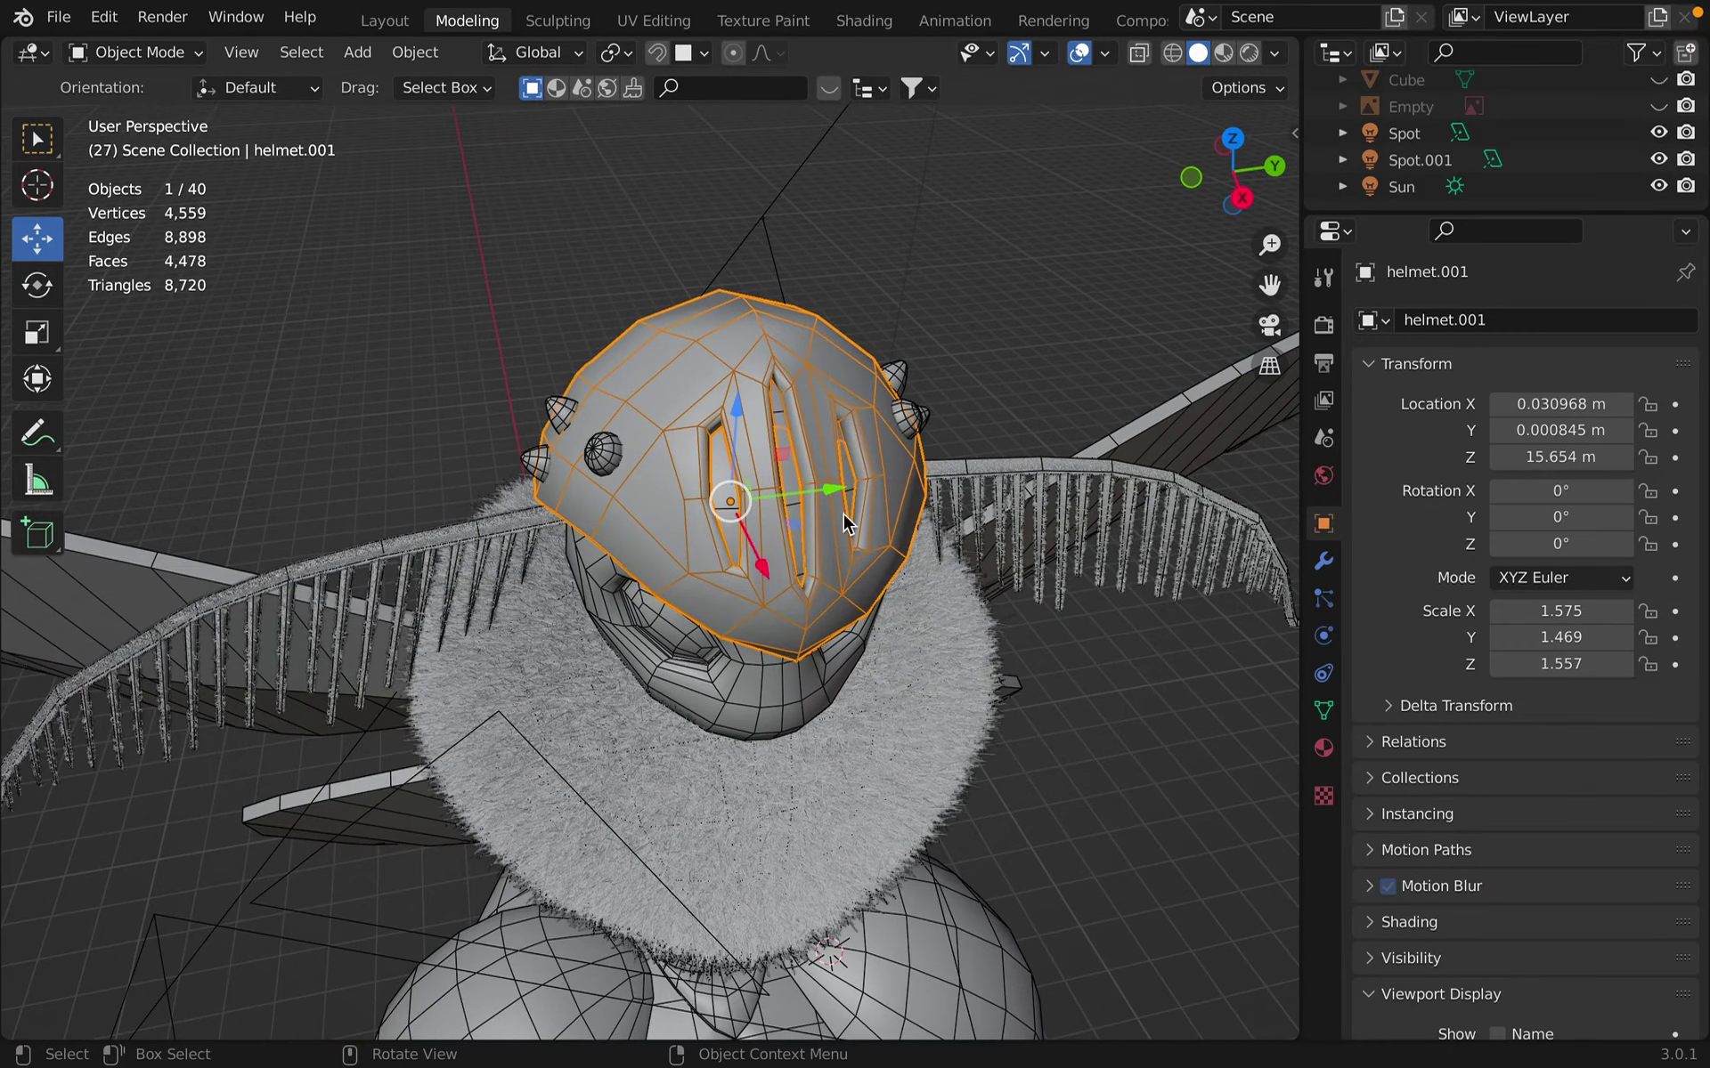
middle_click_drag(848, 533, 701, 510)
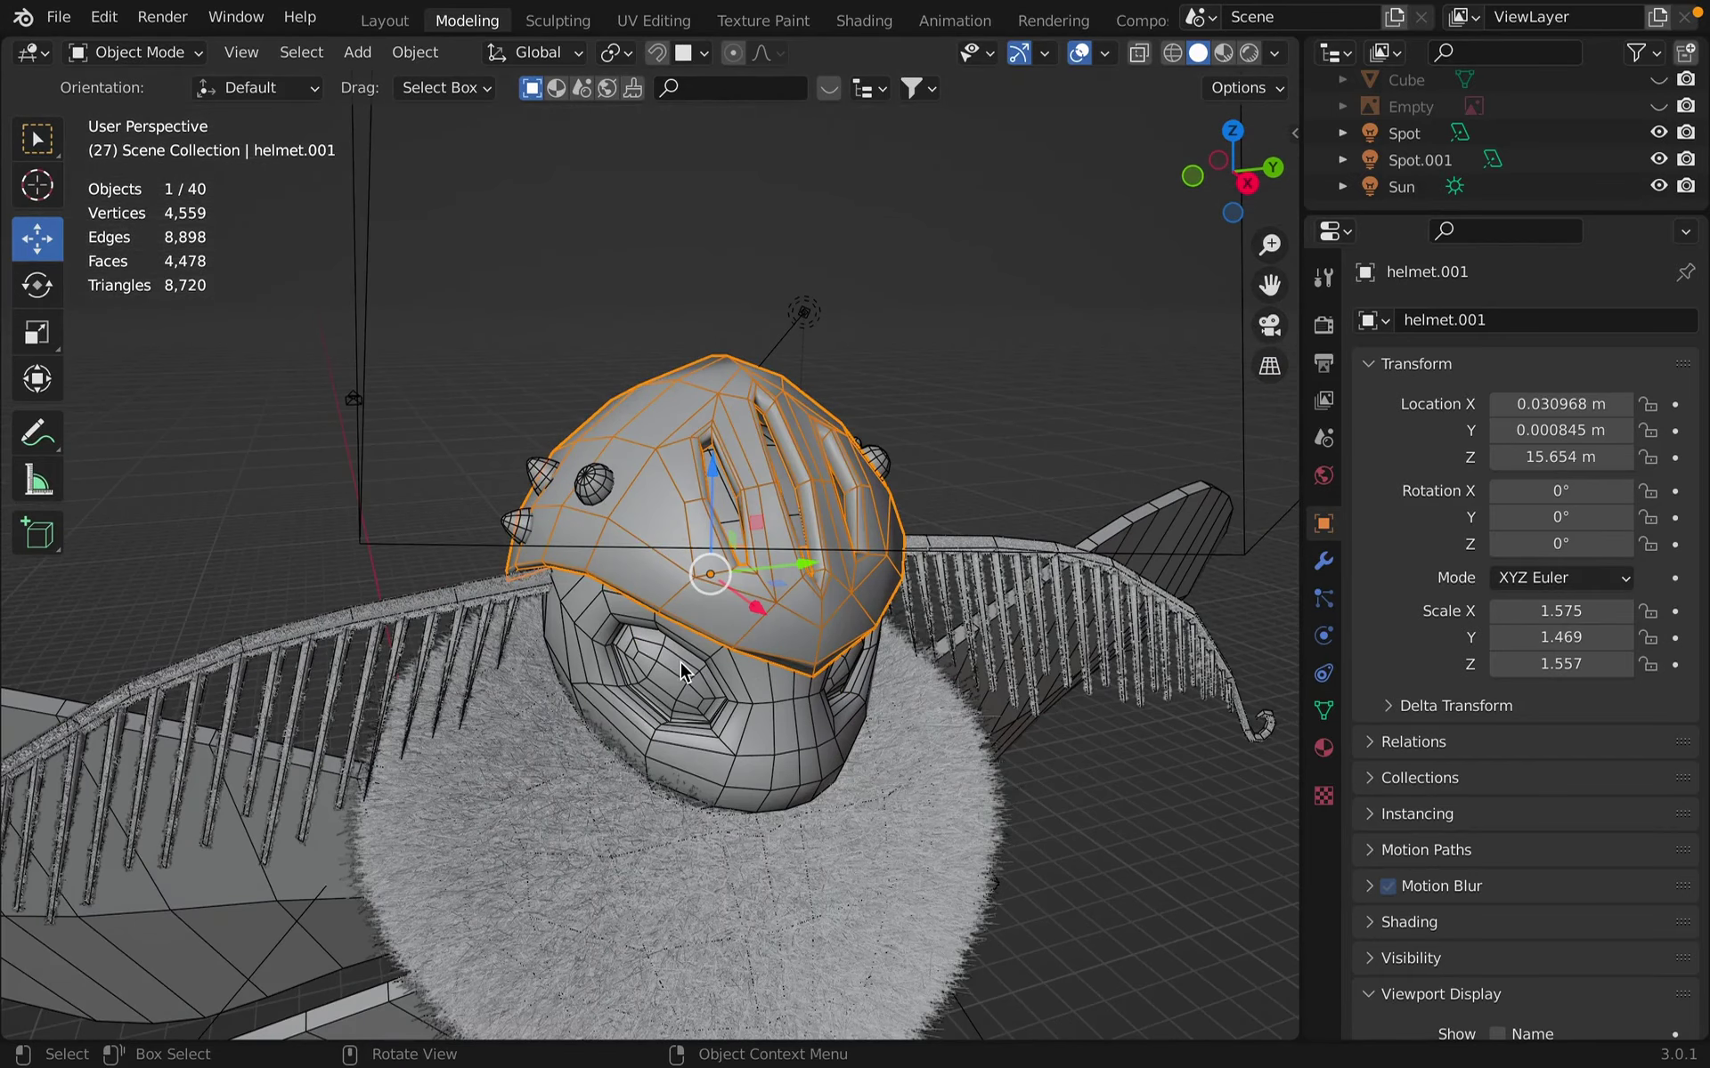
scroll(680, 662, "down", 2)
middle_click_drag(680, 662, 737, 536, "shift")
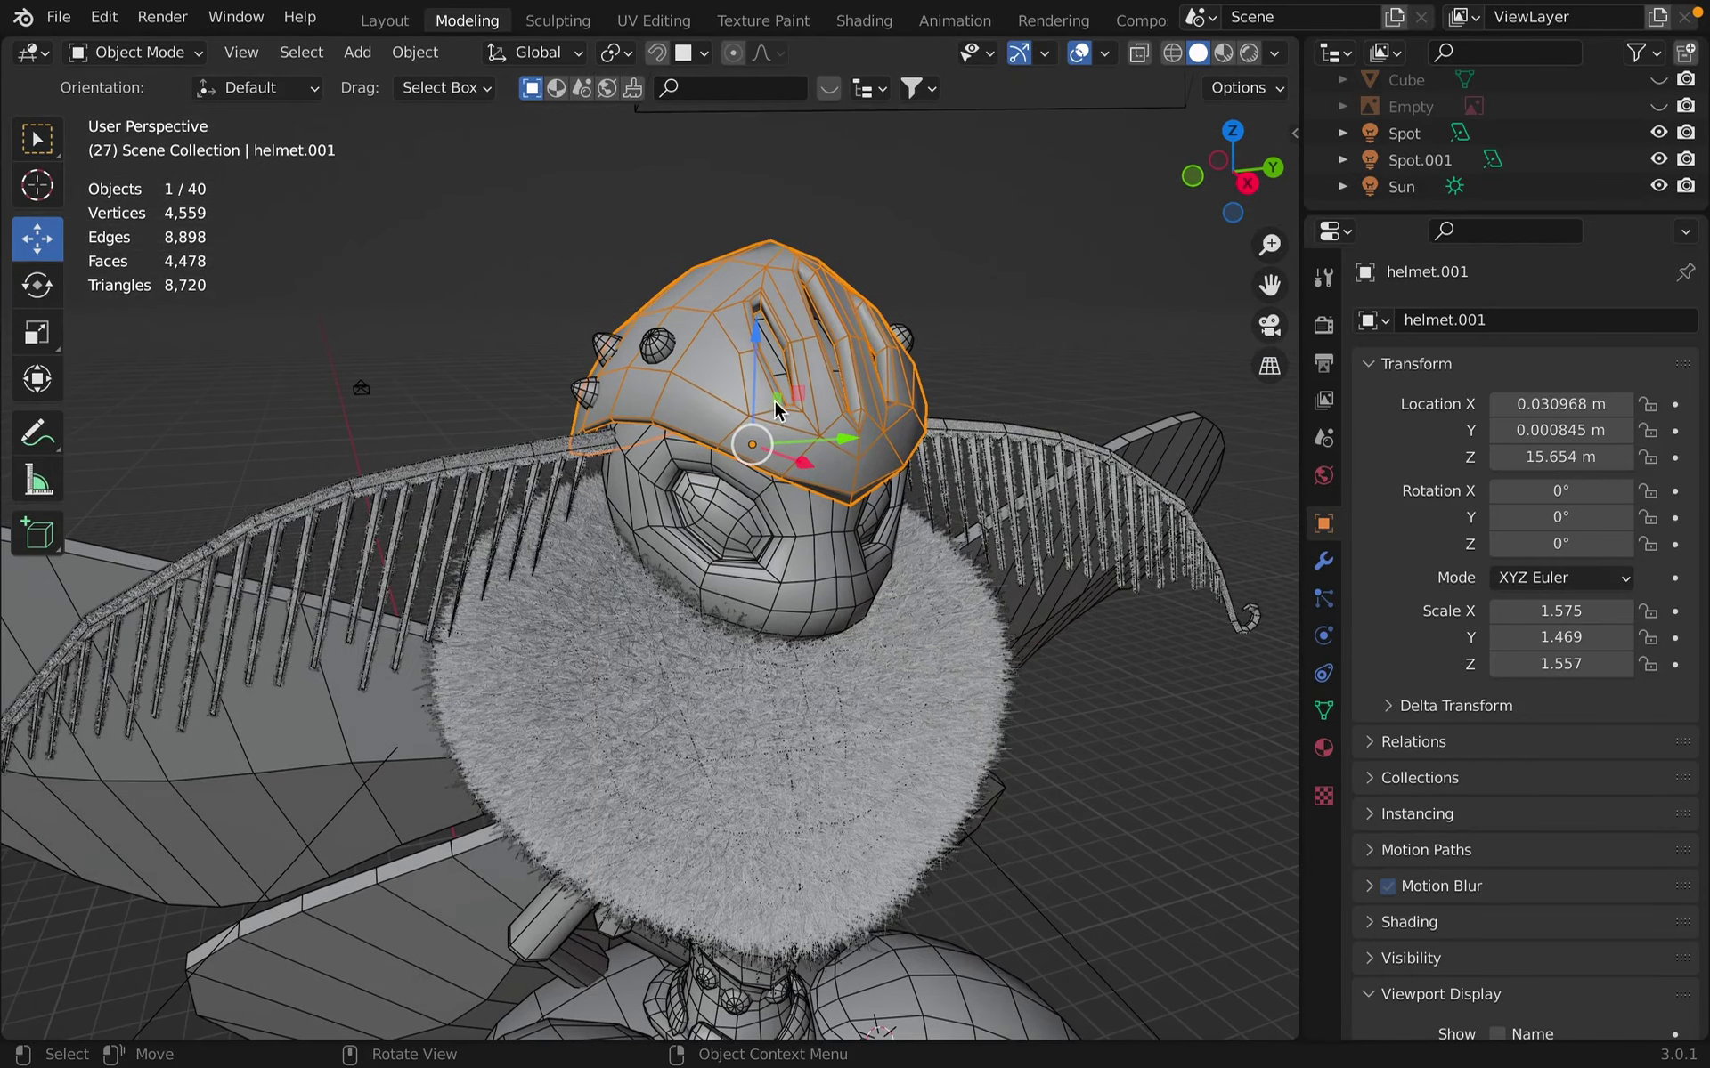
left_click(721, 512)
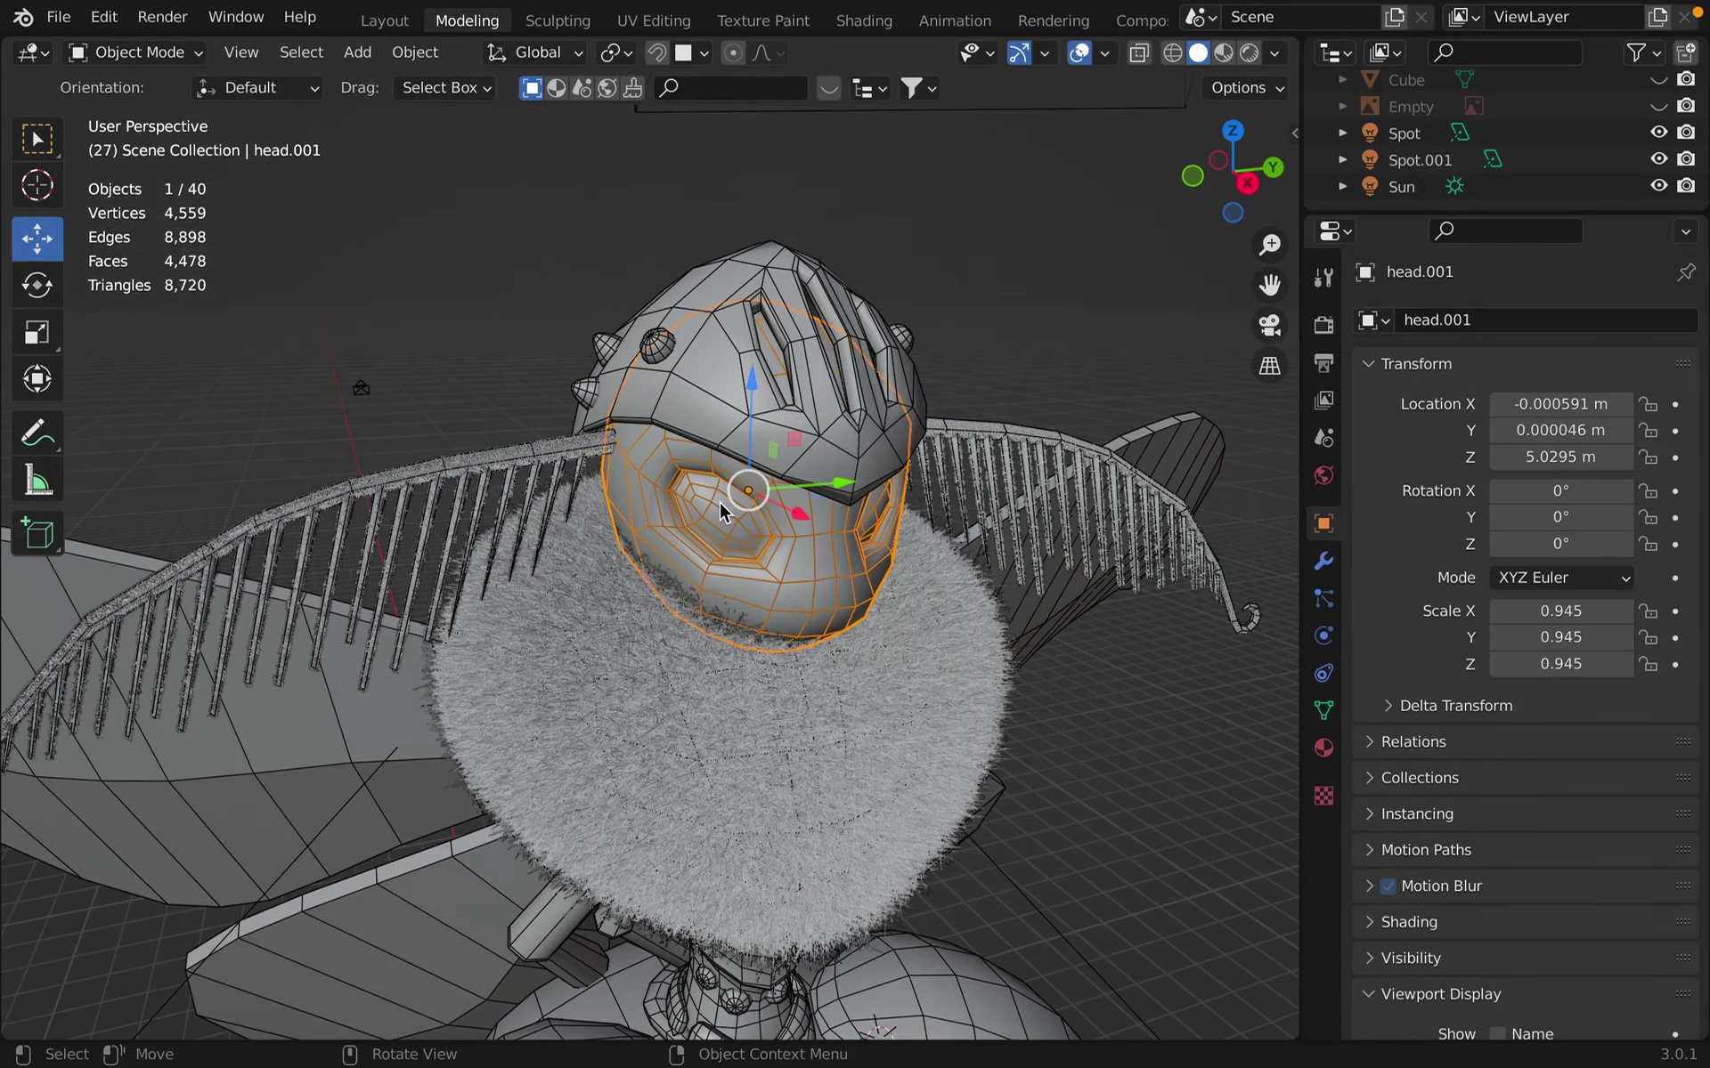
left_click(721, 368)
left_click(977, 314)
scroll(657, 726, "down", 8, "shift")
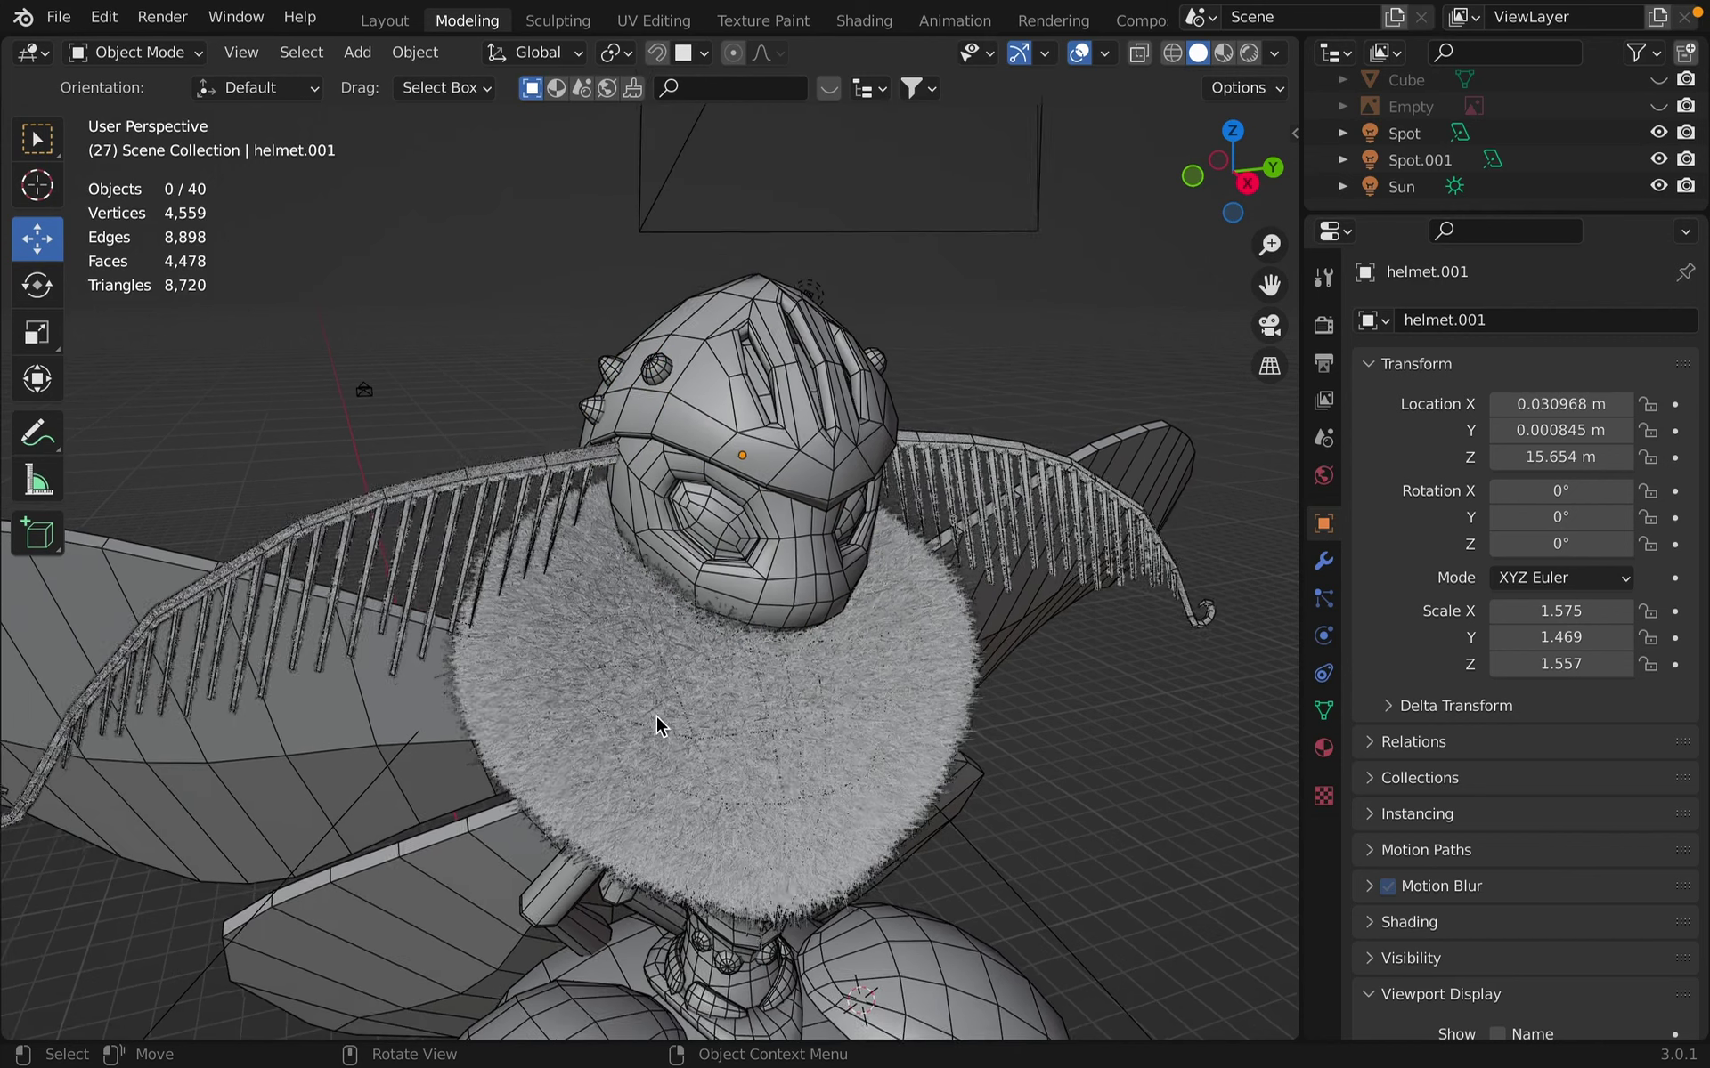
Inspect the fur collar and the torso mesh beneath it from the front and side, selecting the body.
scroll(657, 726, "right", 5)
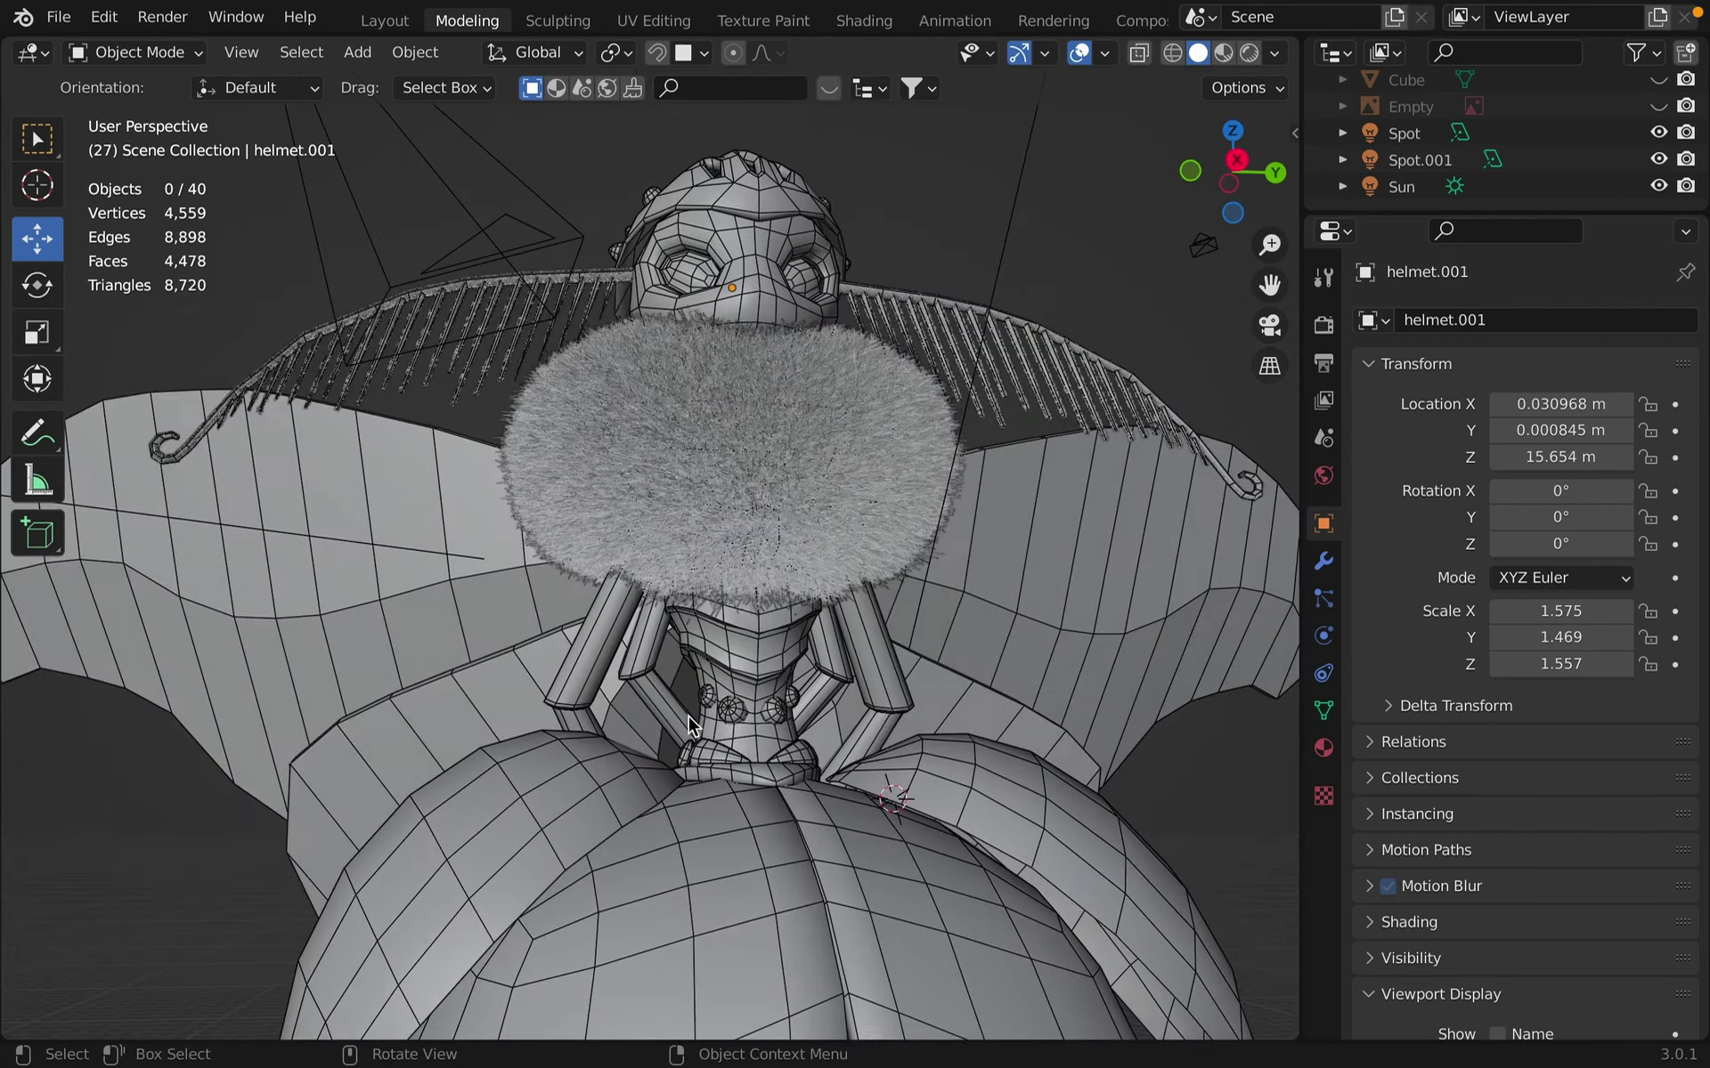
scroll(870, 723, "up", 3, "ctrl")
scroll(869, 723, "left", 5)
scroll(869, 723, "left", 1)
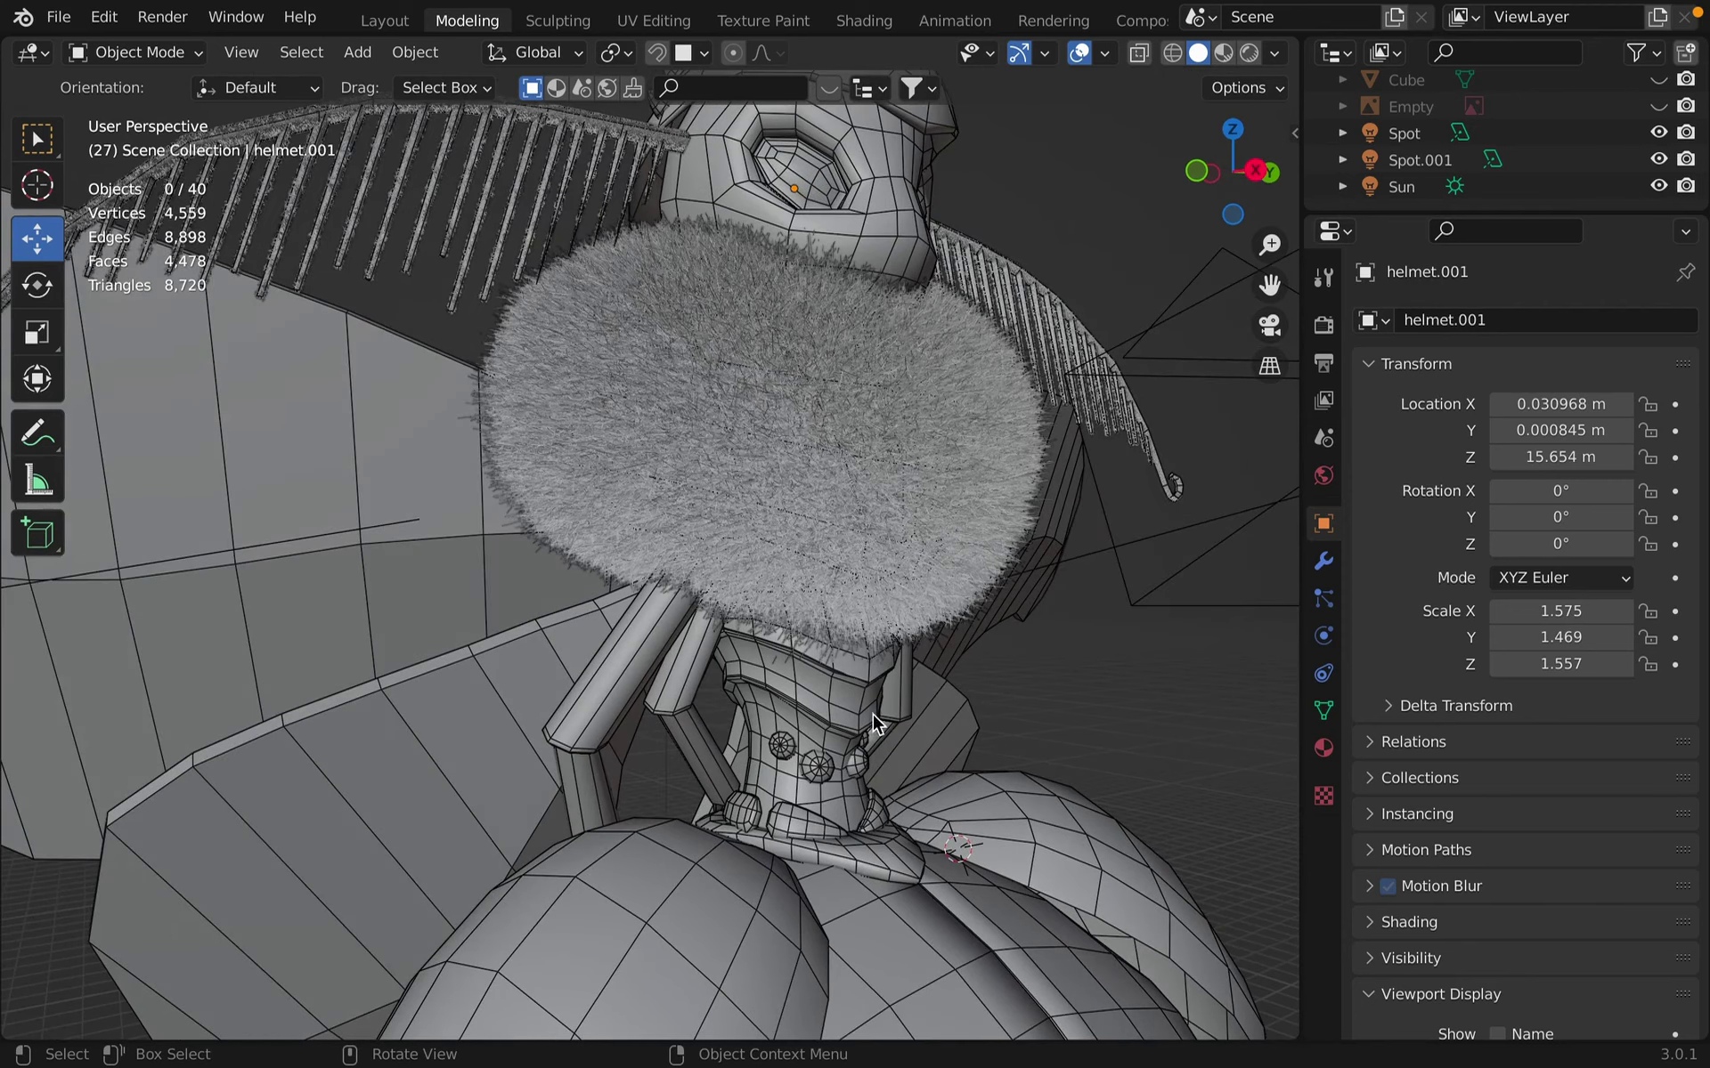
scroll(819, 817, "up", 3, "ctrl")
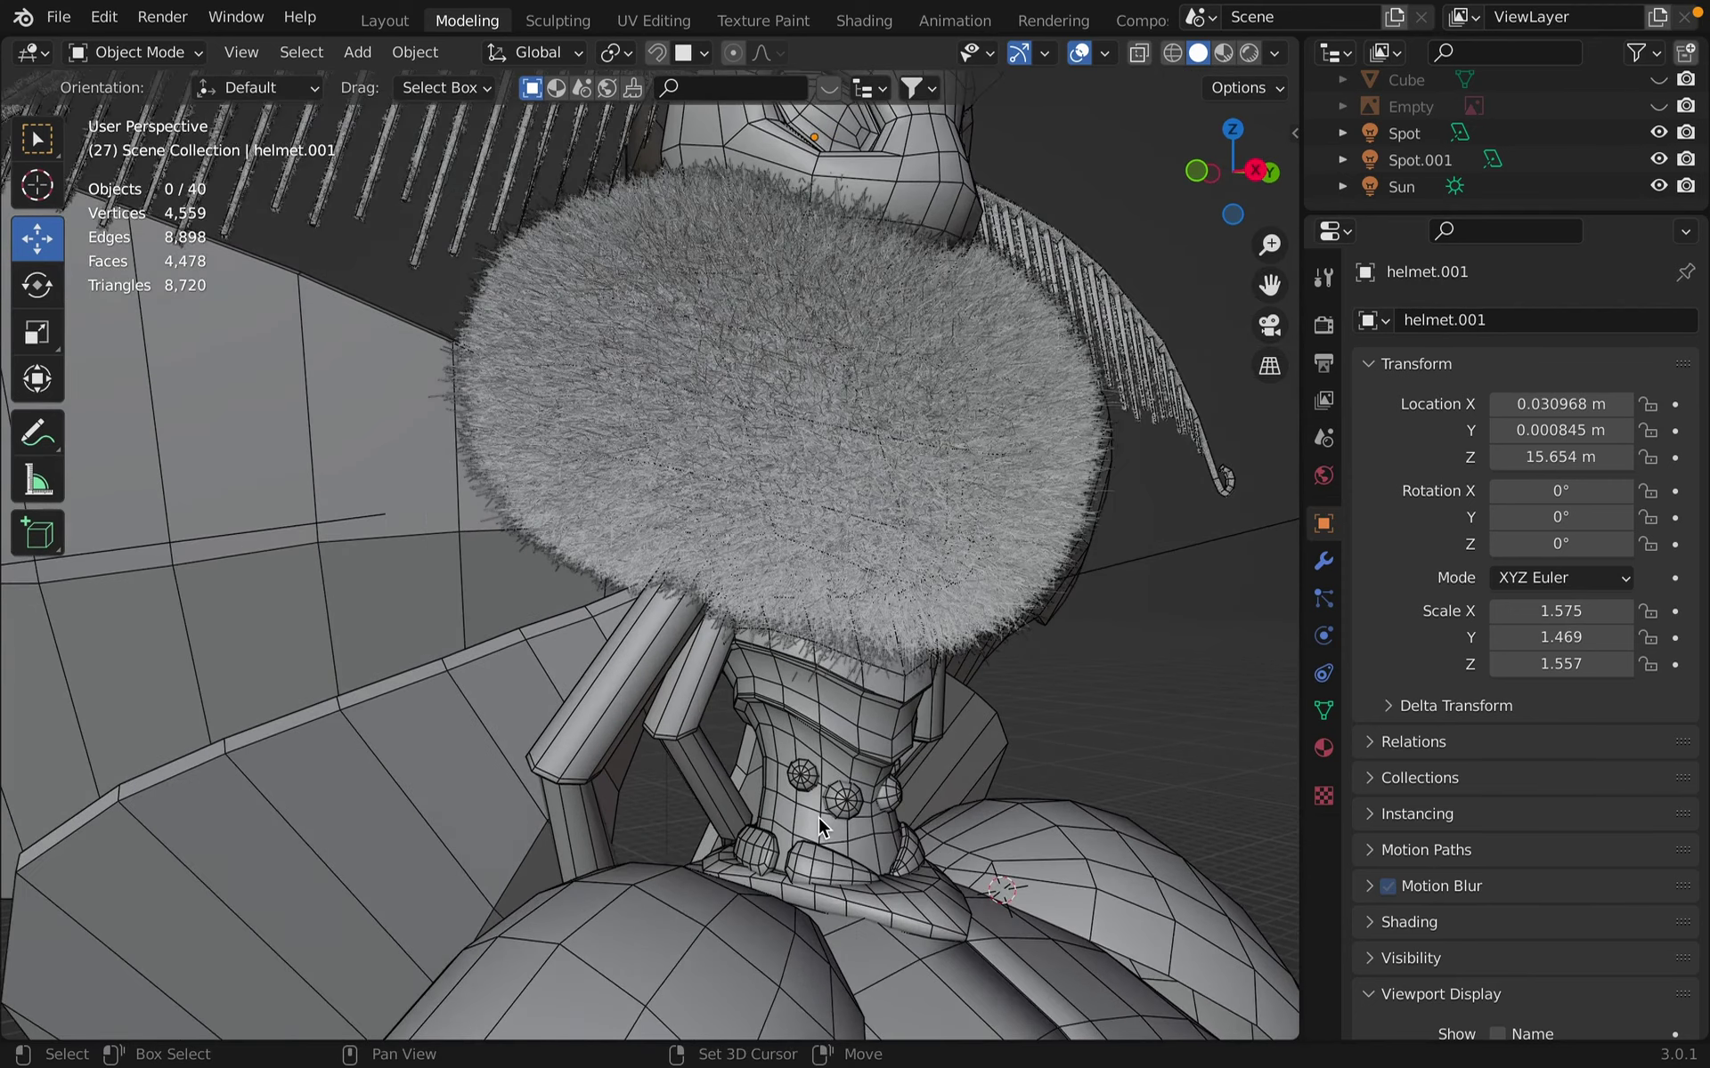
scroll(820, 818, "right", 5, "shift")
left_click(752, 624)
key("KP_Decimal")
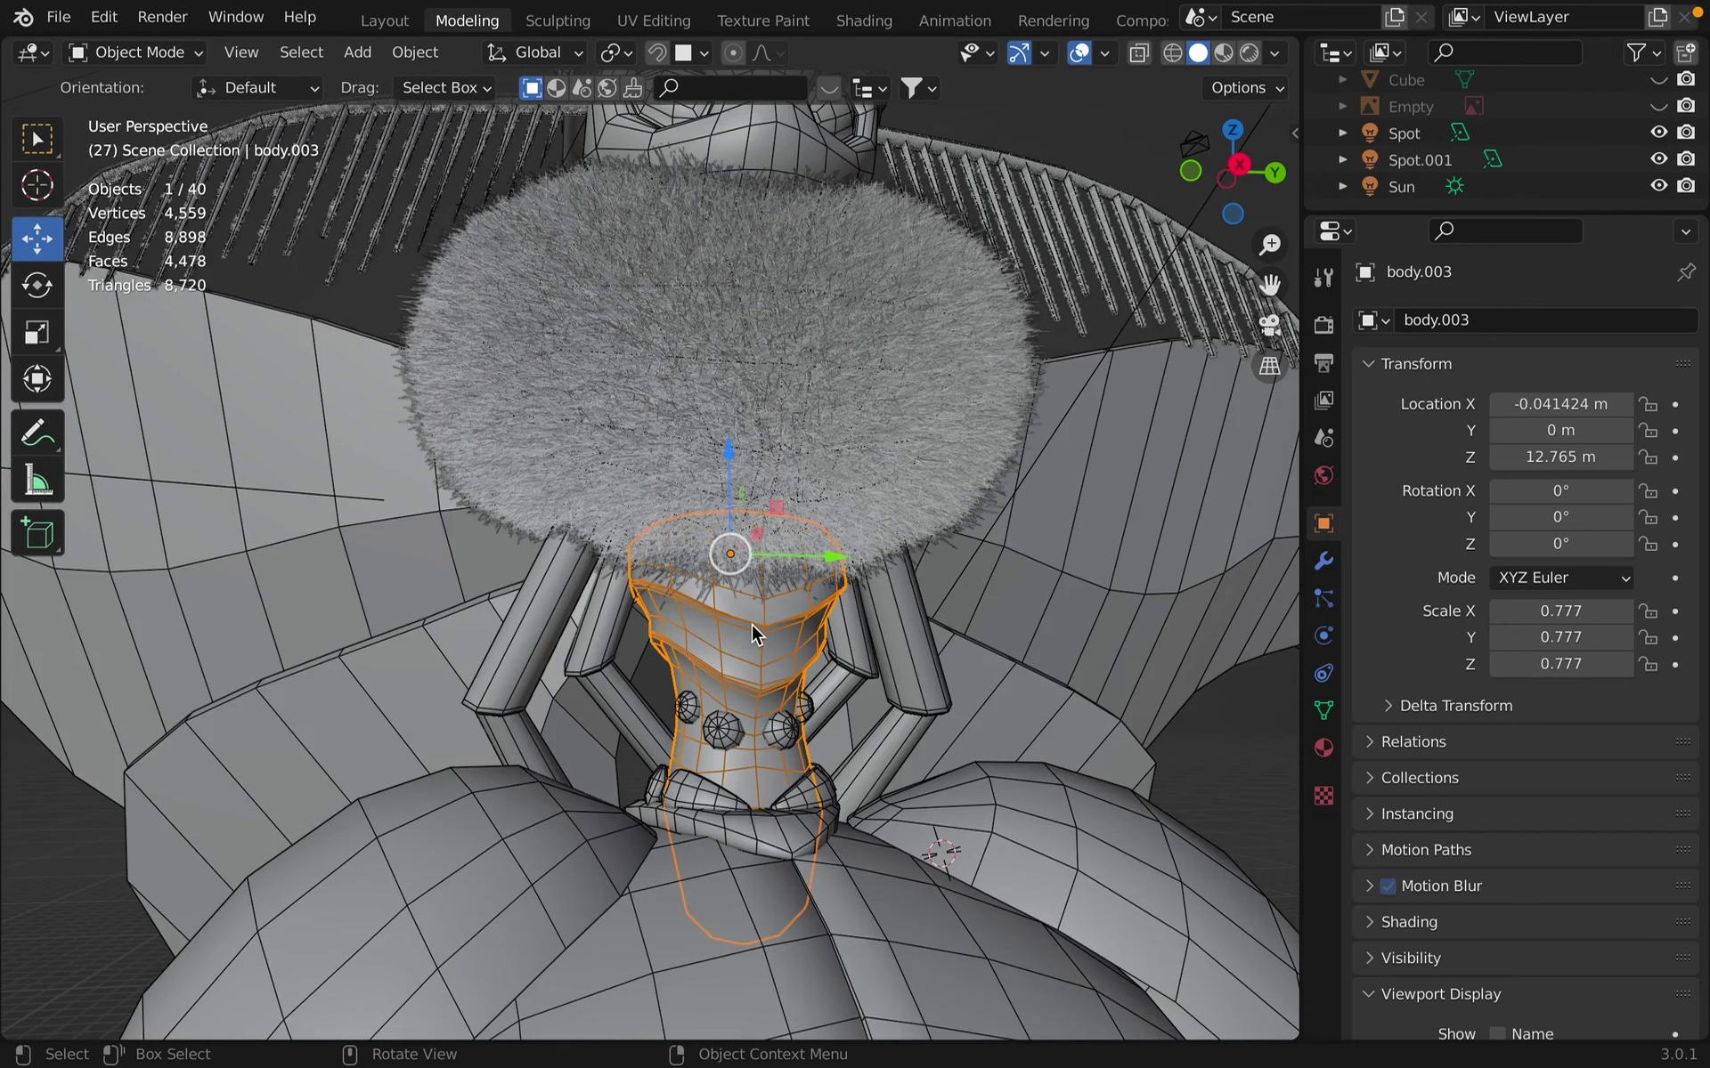
scroll(751, 623, "up", 2)
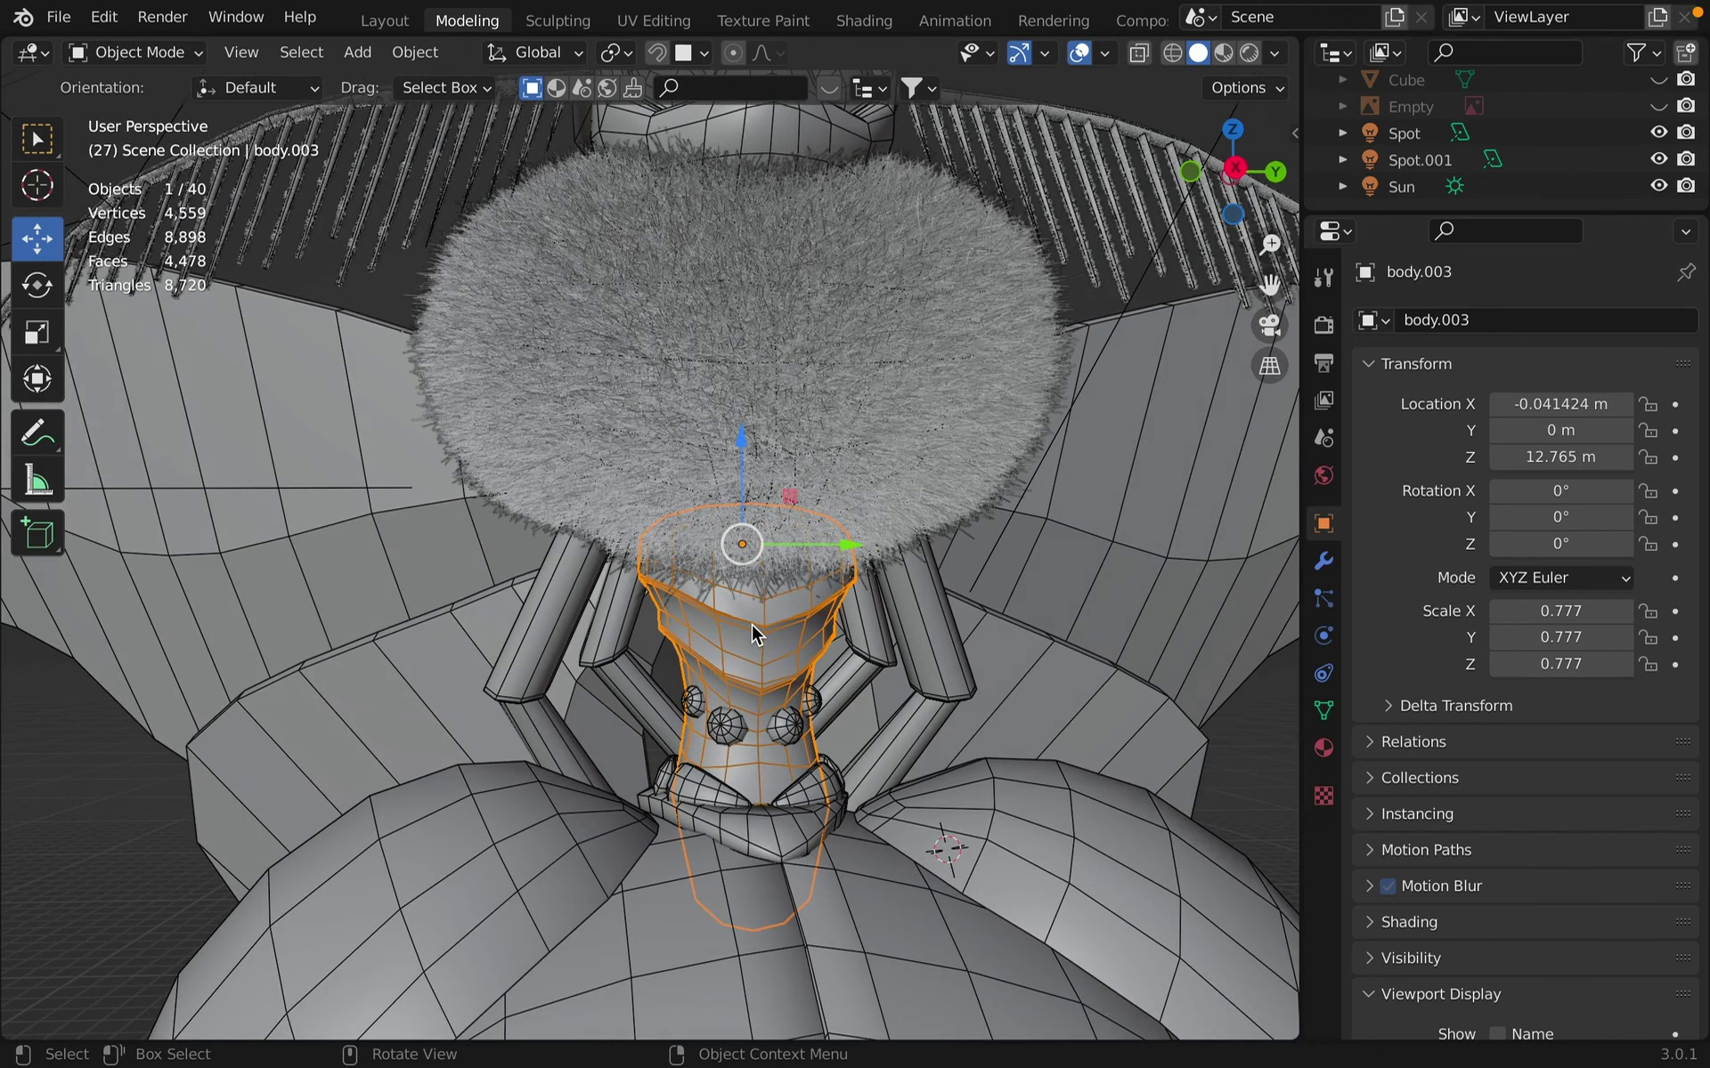
middle_click_drag(752, 623, 742, 574)
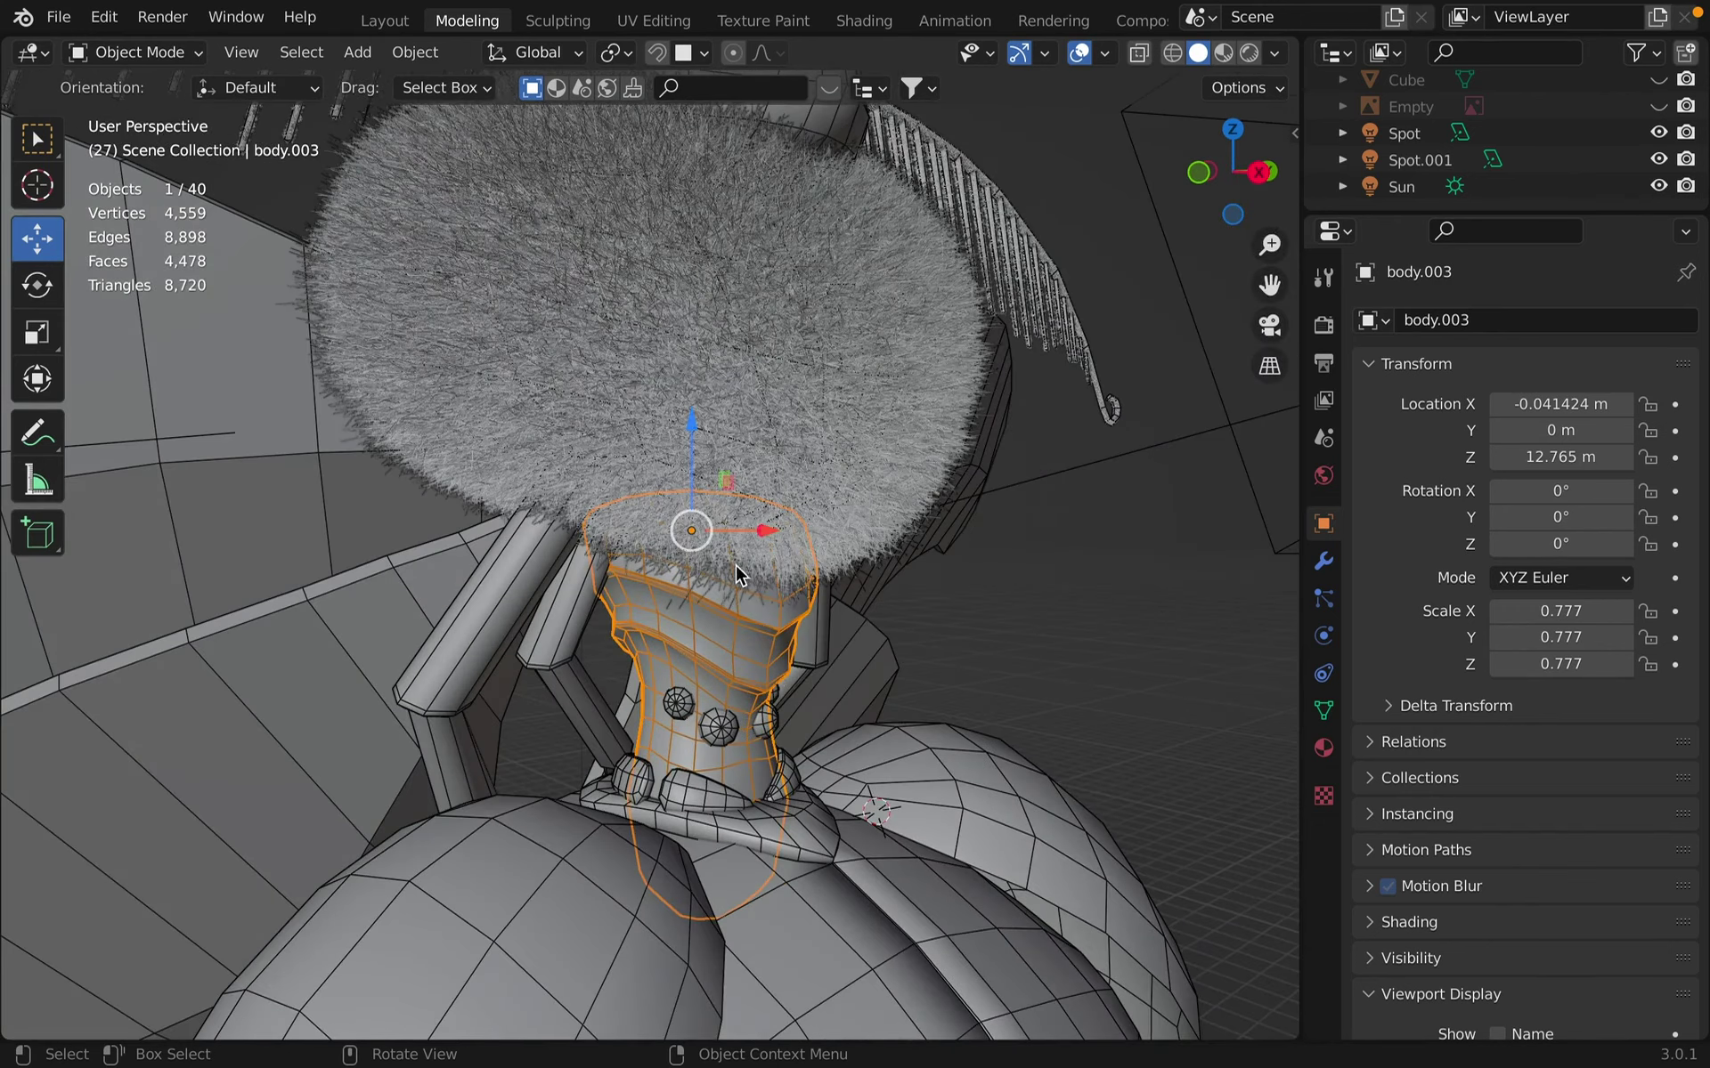
scroll(728, 673, "right", 3)
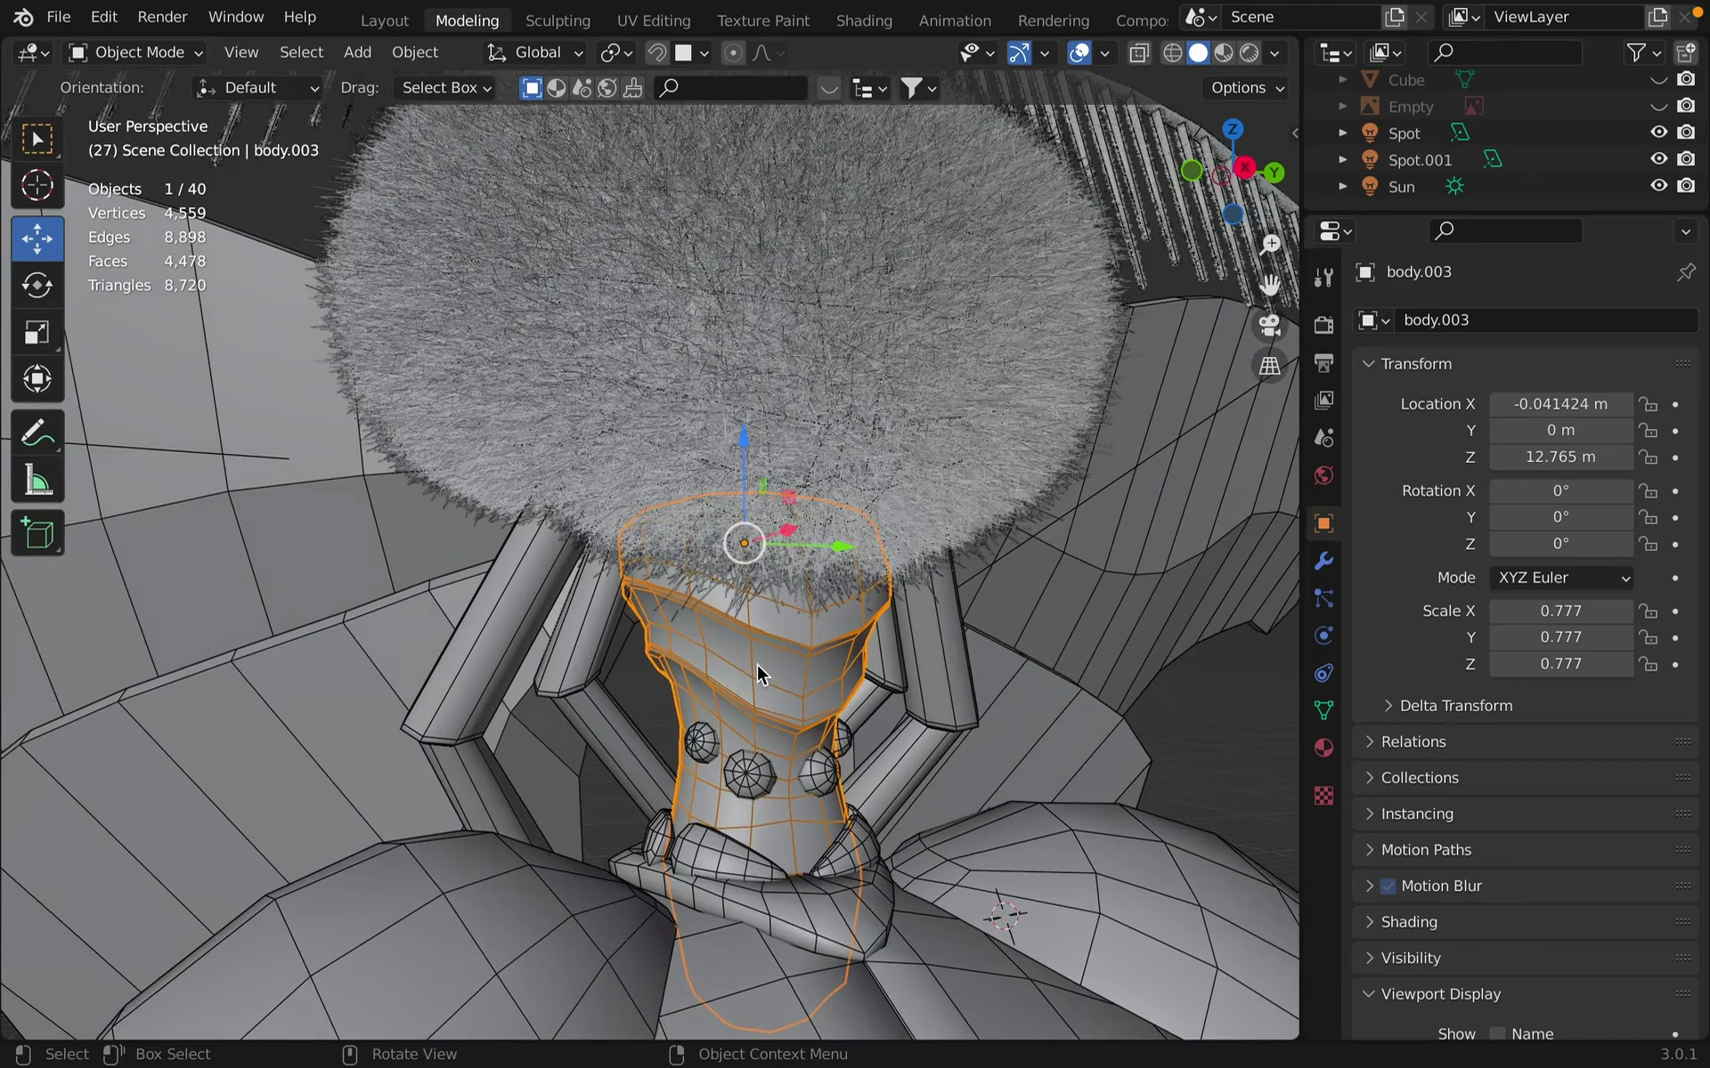
middle_click_drag(728, 674, 794, 652)
Select the lower wing and examine how the wing, arms and buttoned waist fit together around the torso.
left_click(755, 627)
middle_click_drag(782, 719, 902, 357)
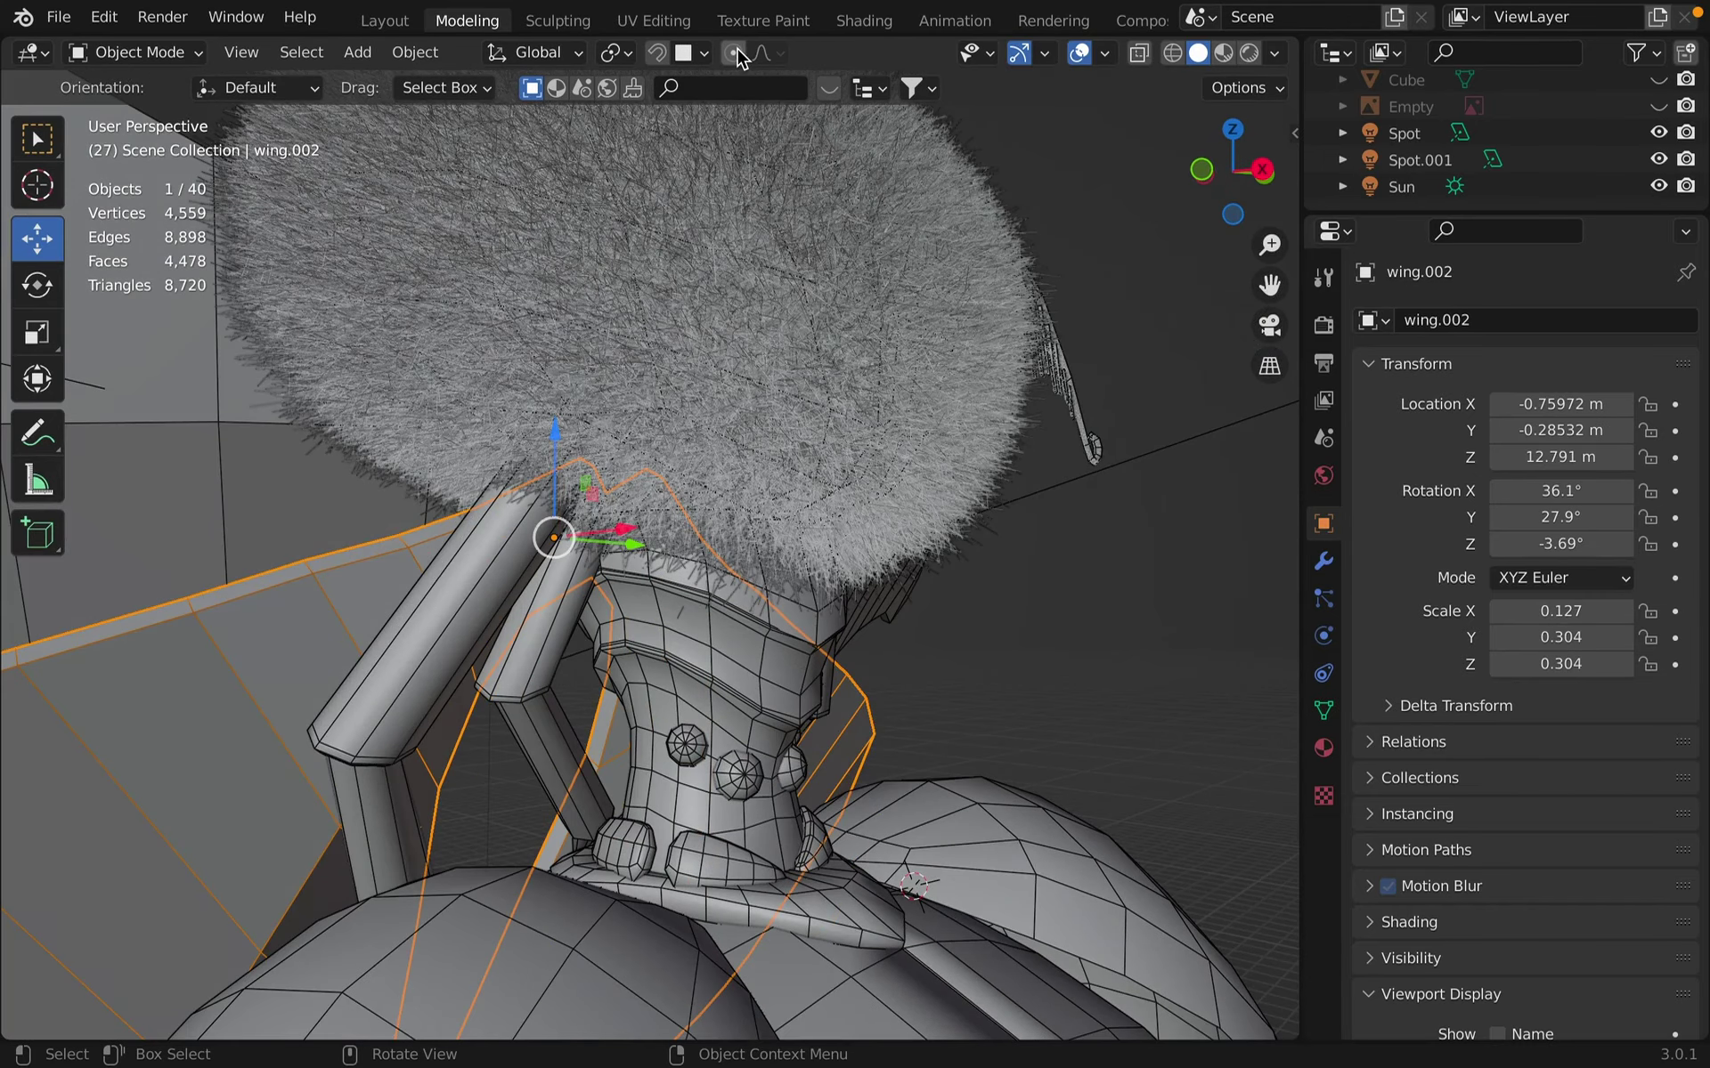
middle_click_drag(744, 901, 551, 566)
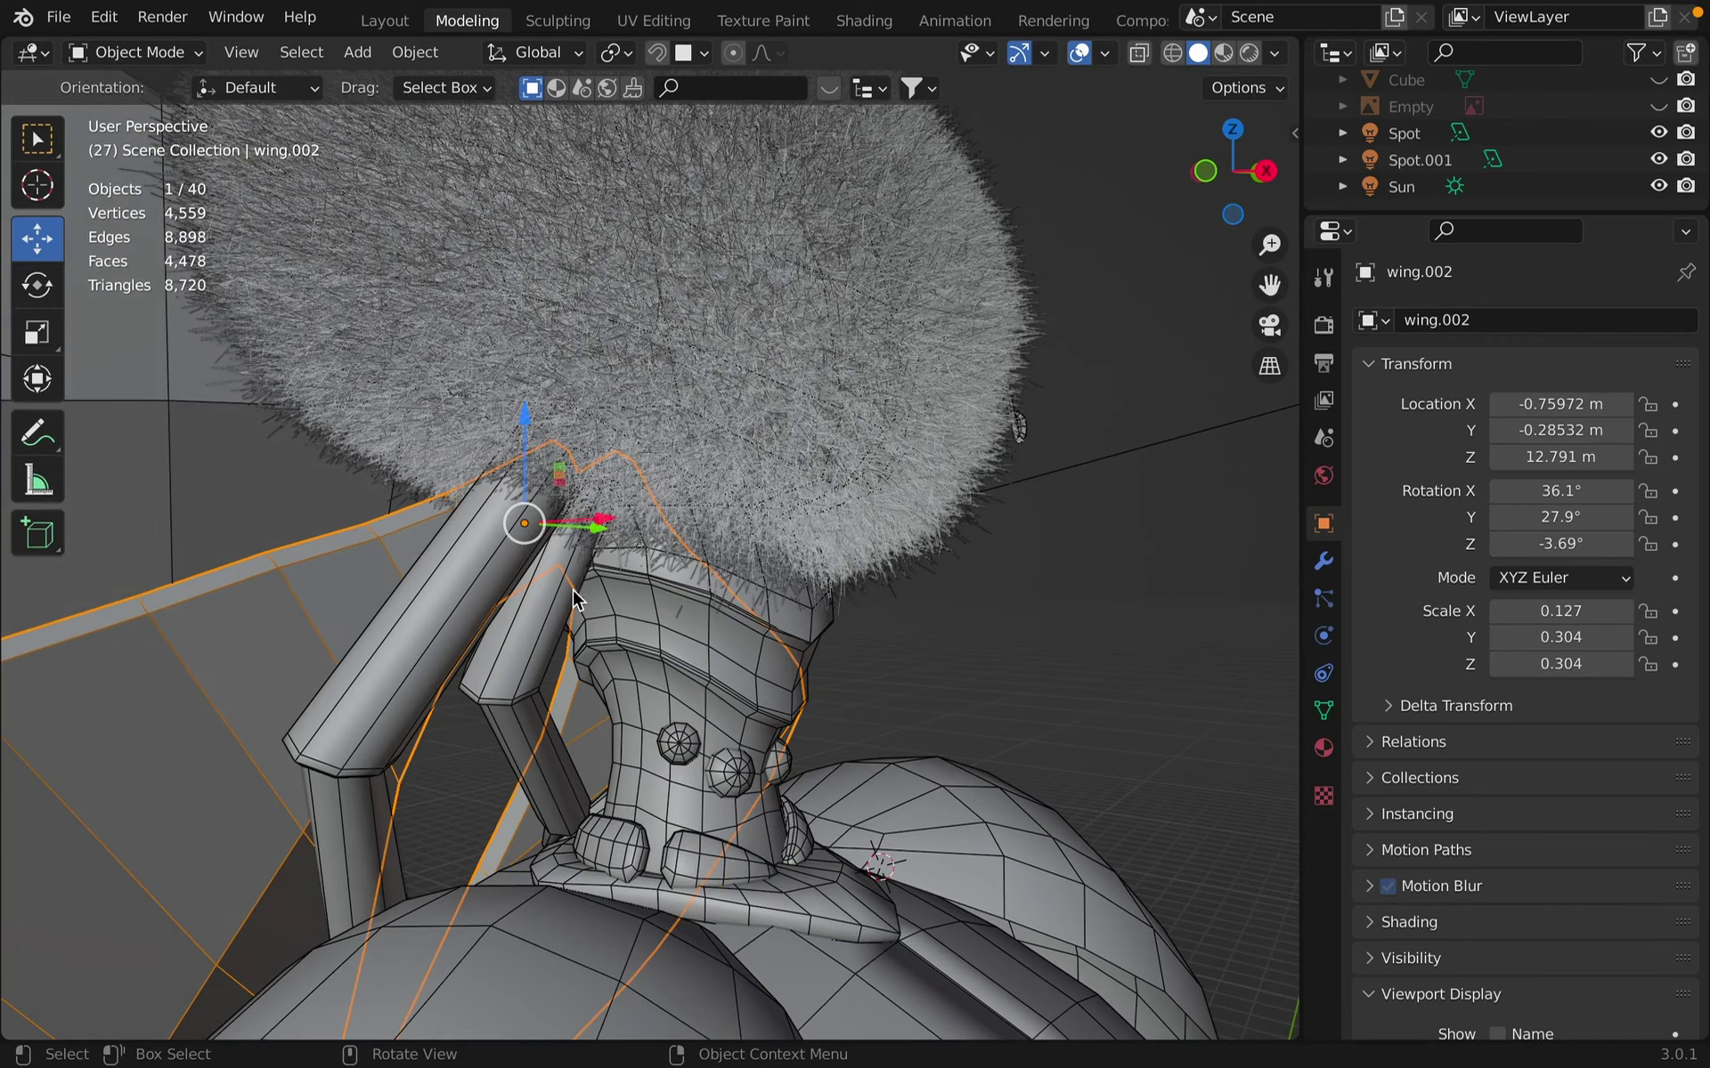
middle_click_drag(618, 832, 542, 632)
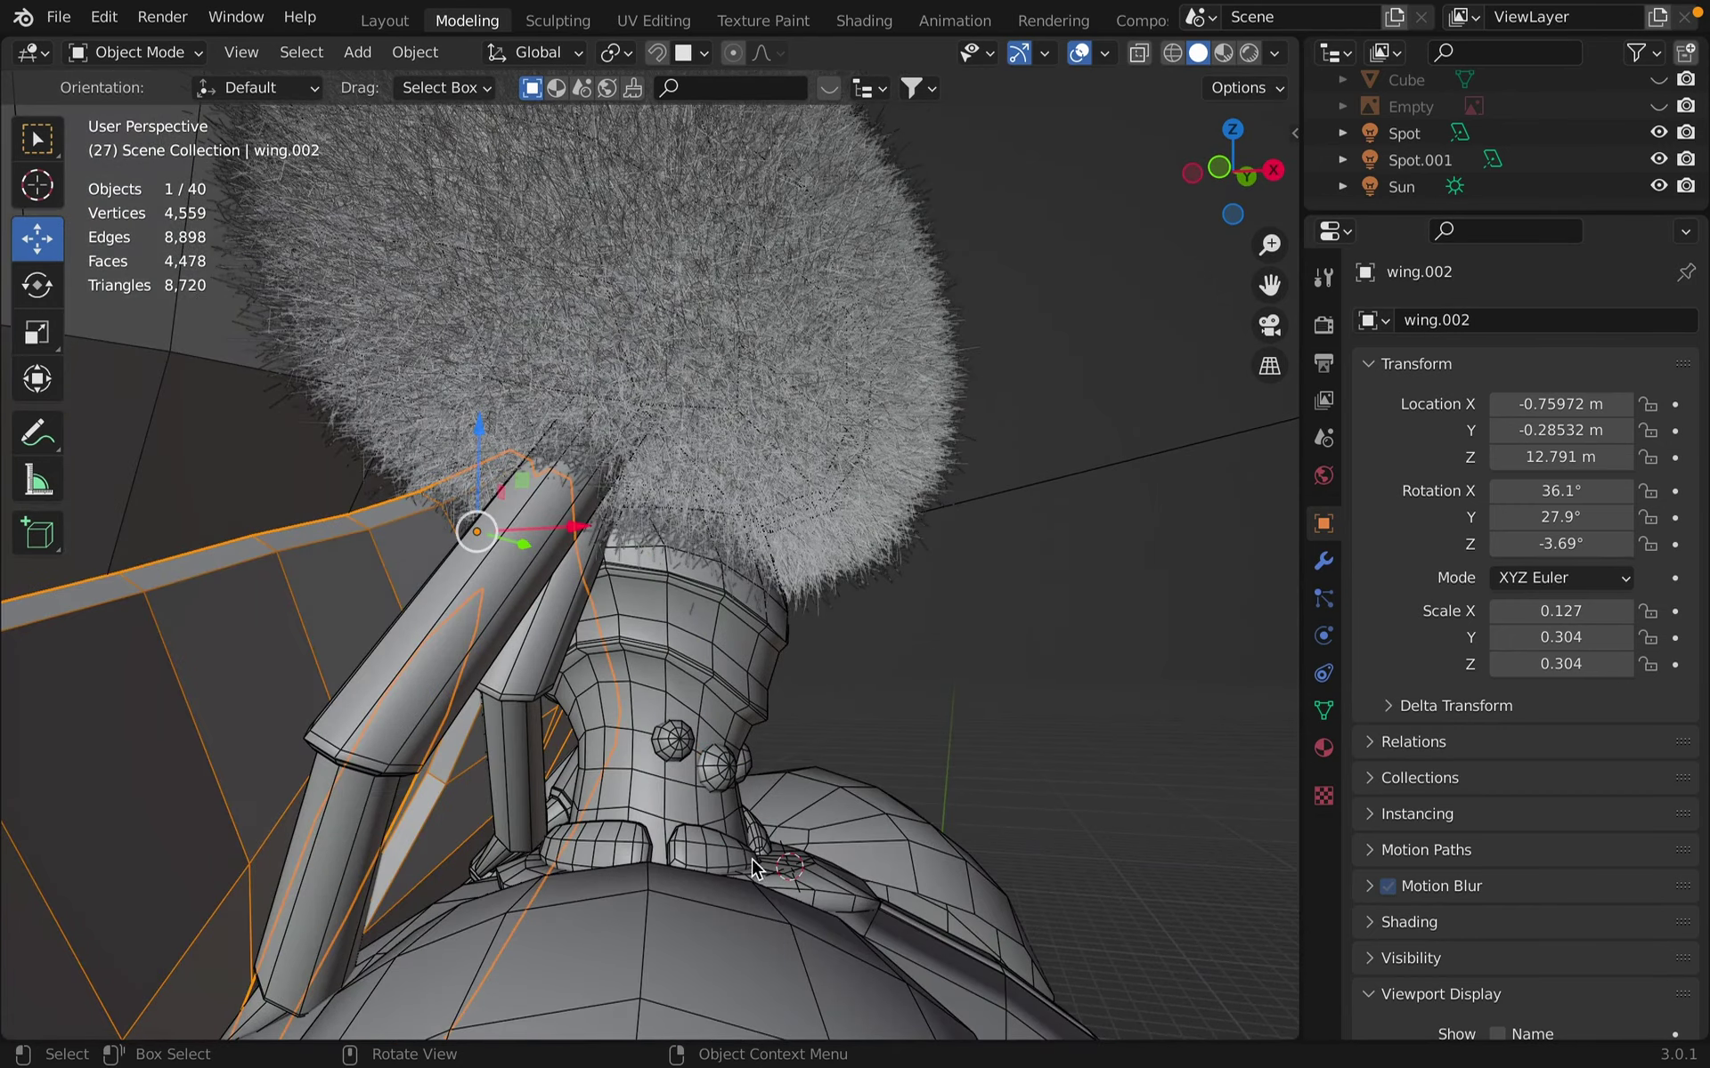
scroll(950, 493, "right", 5)
scroll(949, 494, "left", 3, "shift")
scroll(949, 493, "down", 2)
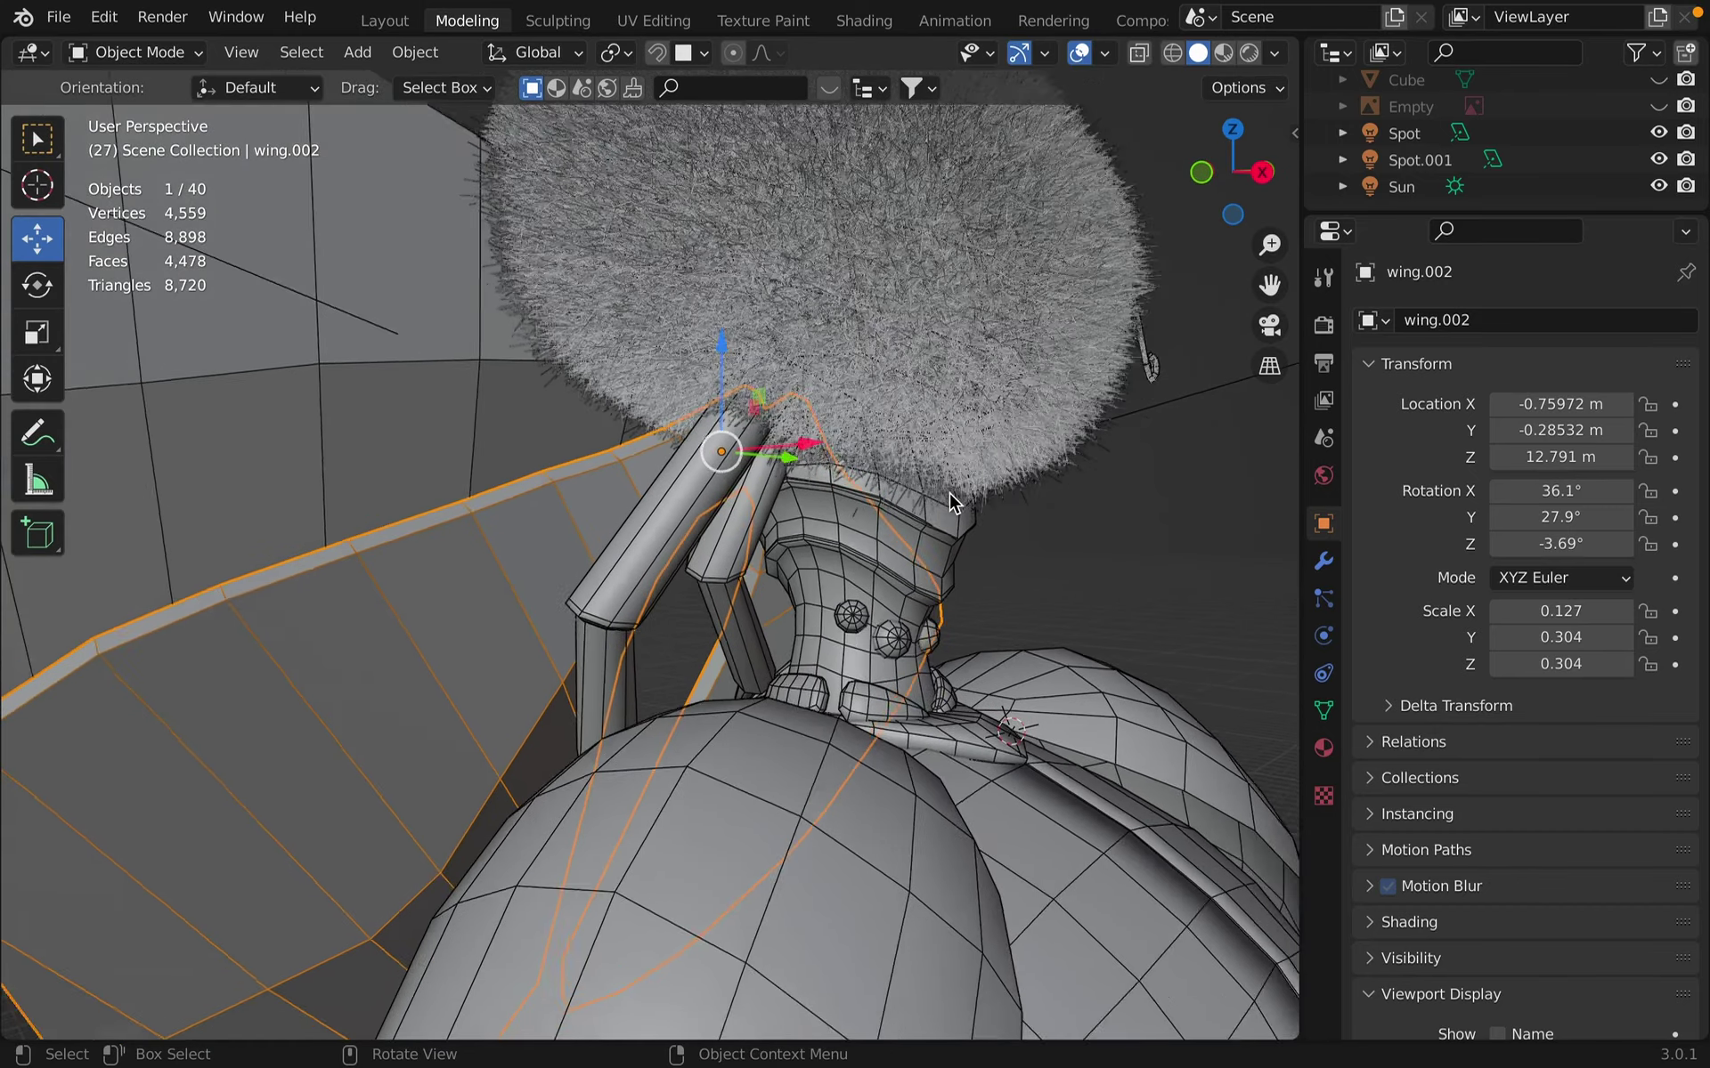
scroll(950, 494, "left", 3)
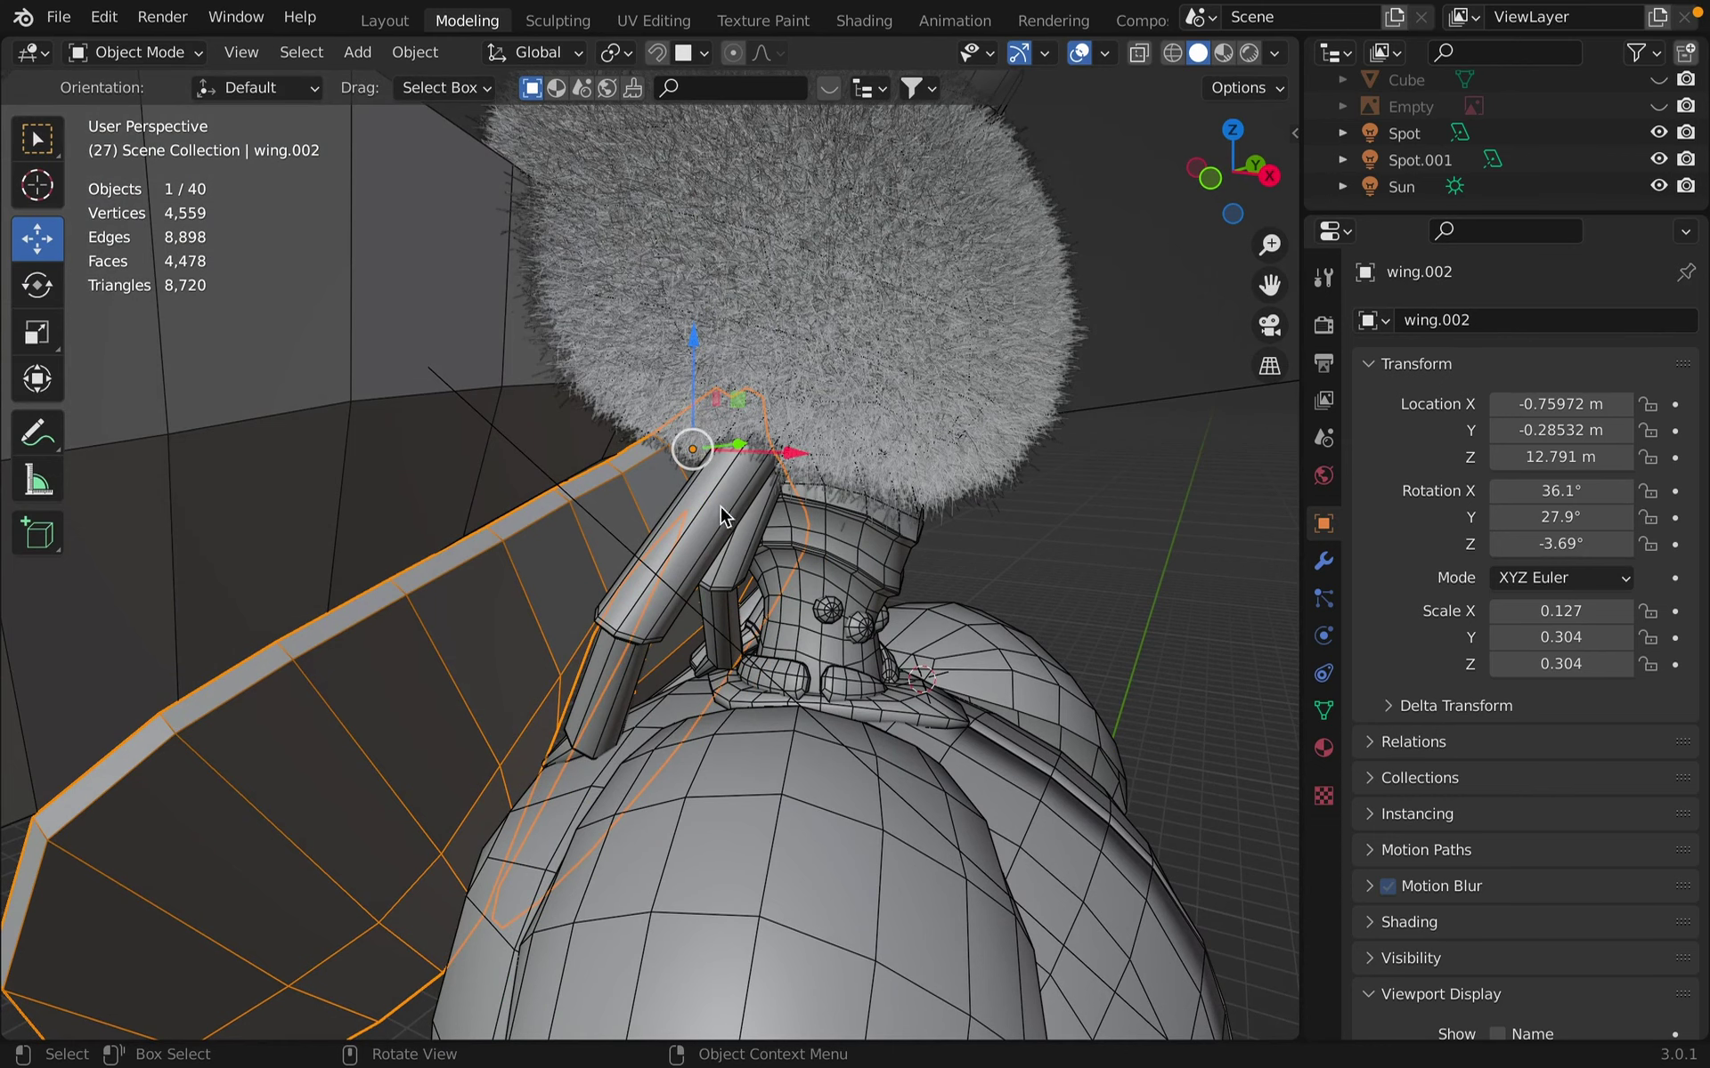
middle_click_drag(915, 552, 974, 628)
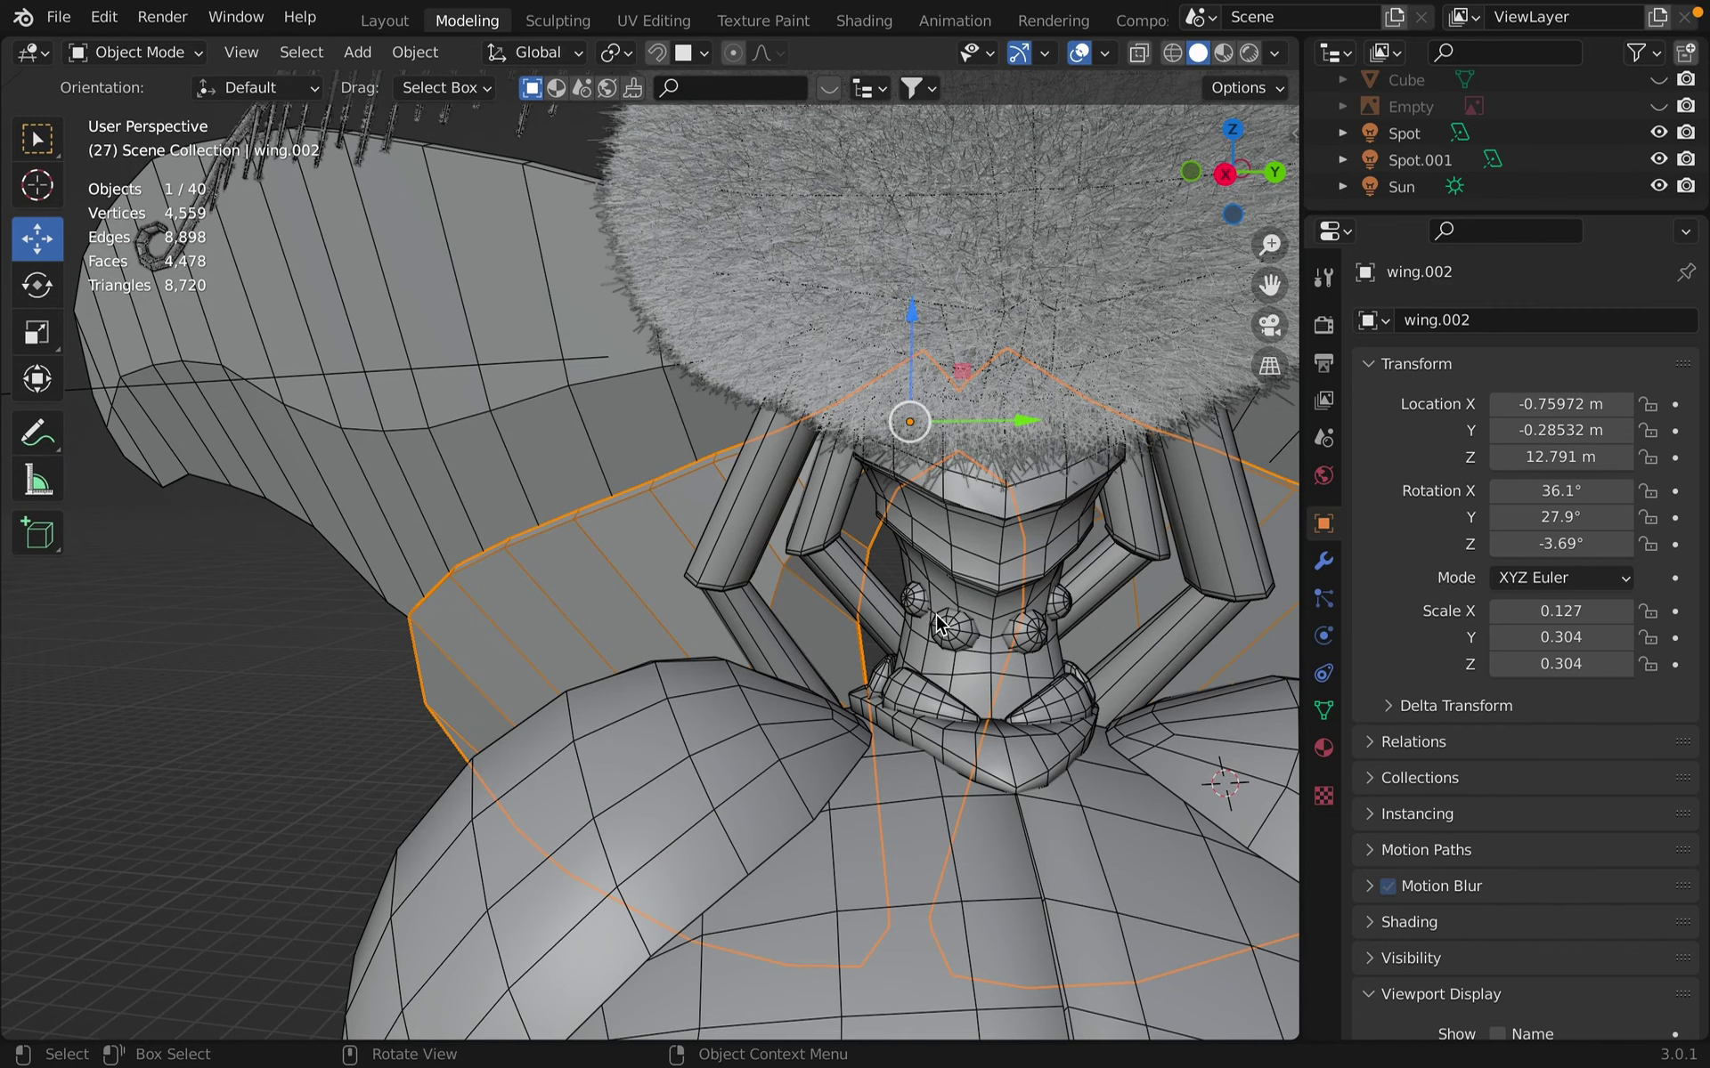
middle_click_drag(1013, 637, 937, 690)
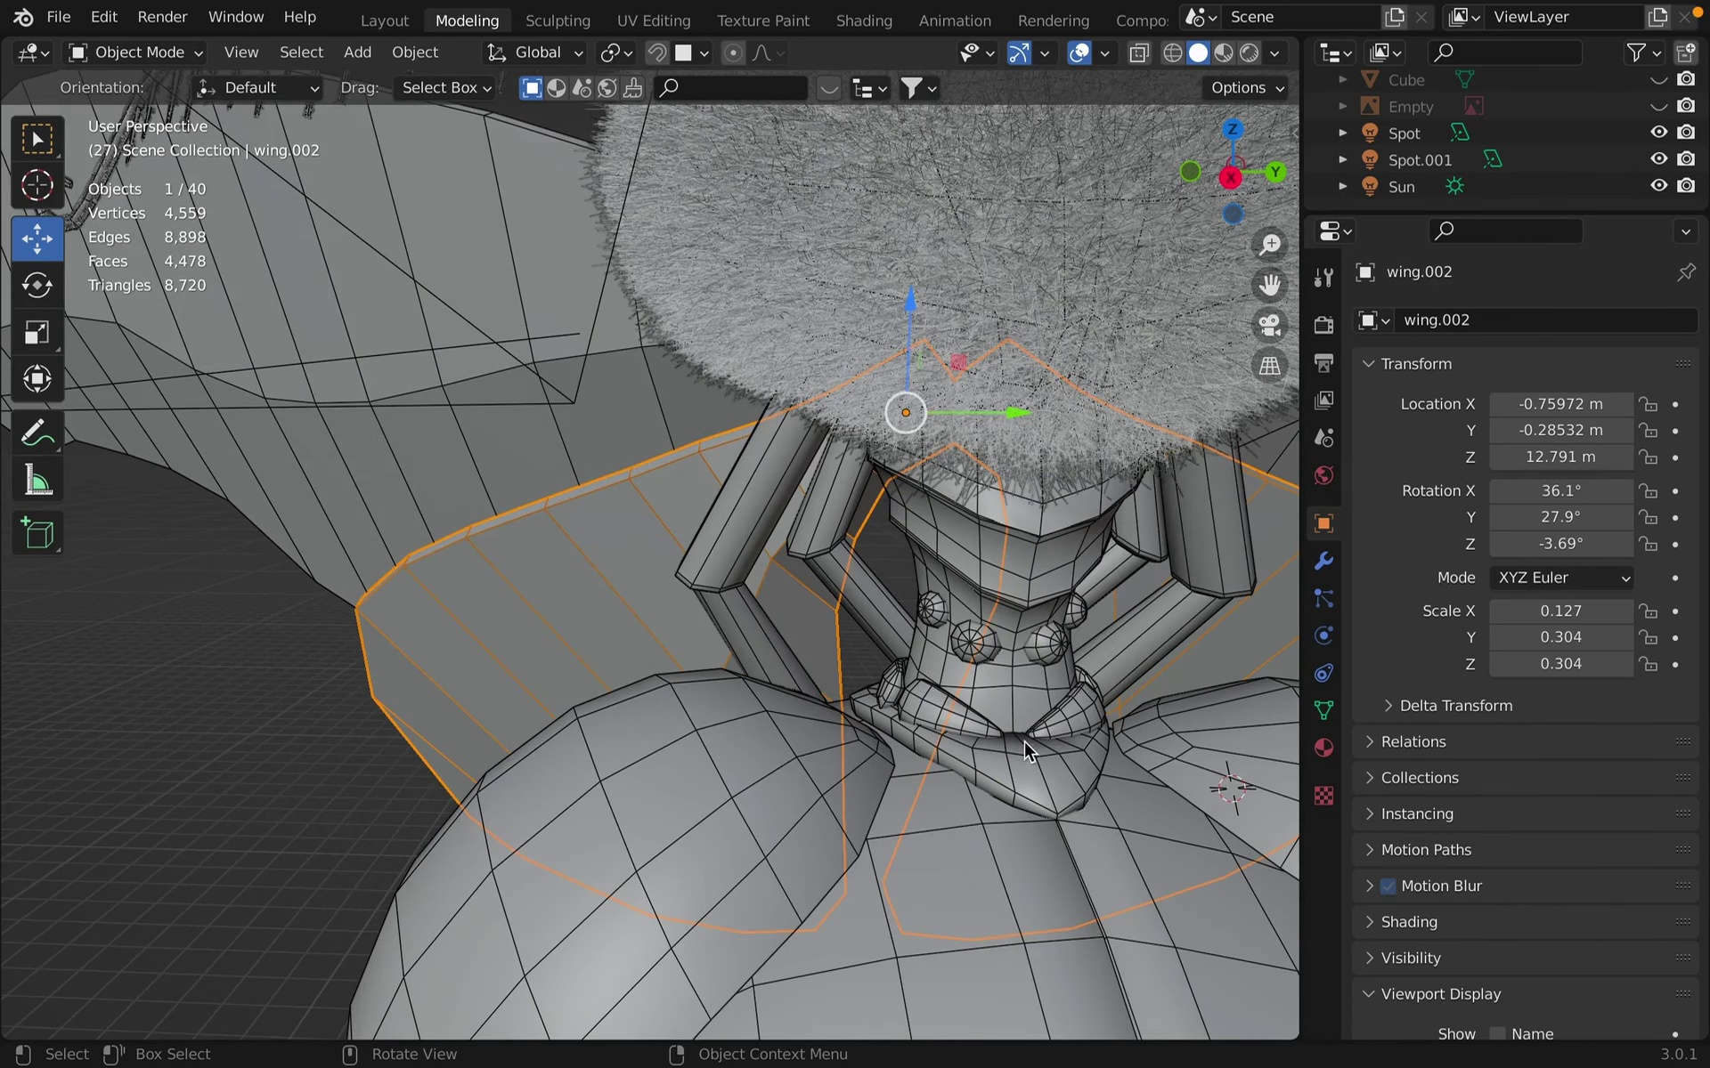
middle_click_drag(1105, 746, 958, 536)
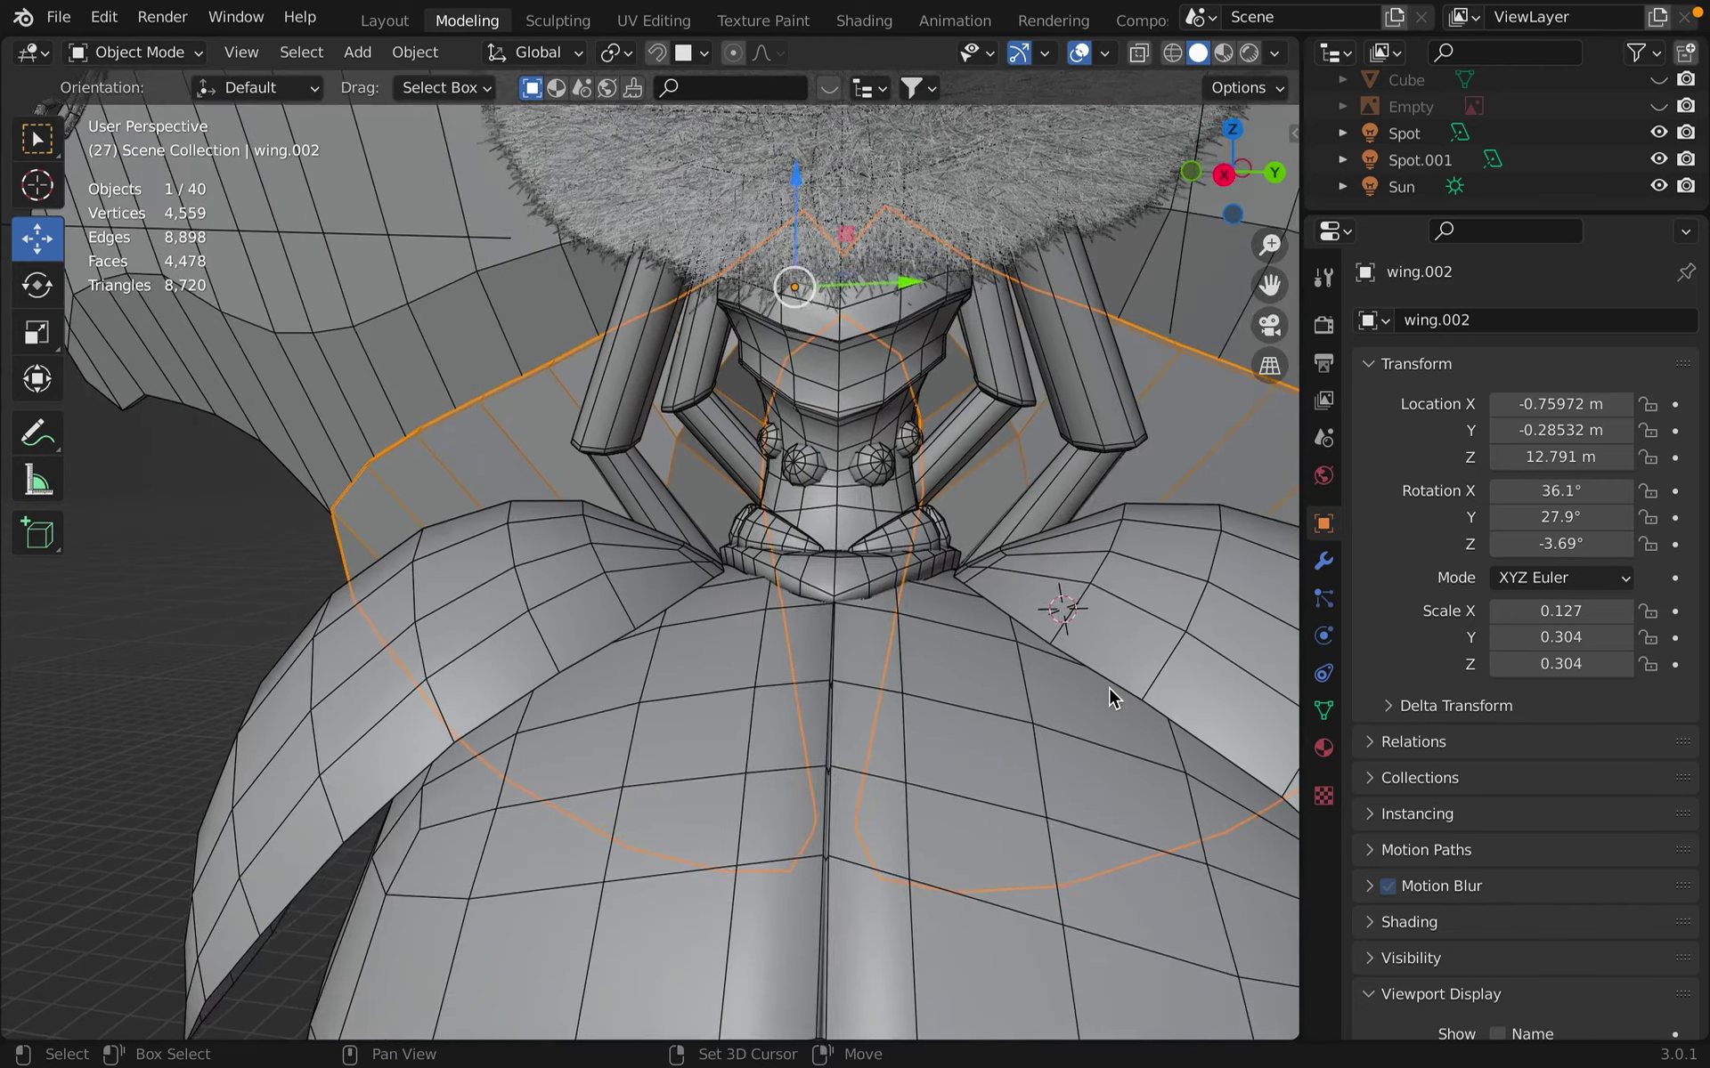
Select the petal-shaped dress and examine its outer shape and side petals from the front and side.
scroll(1110, 697, "down", 3)
scroll(1110, 697, "down", 1, "shift")
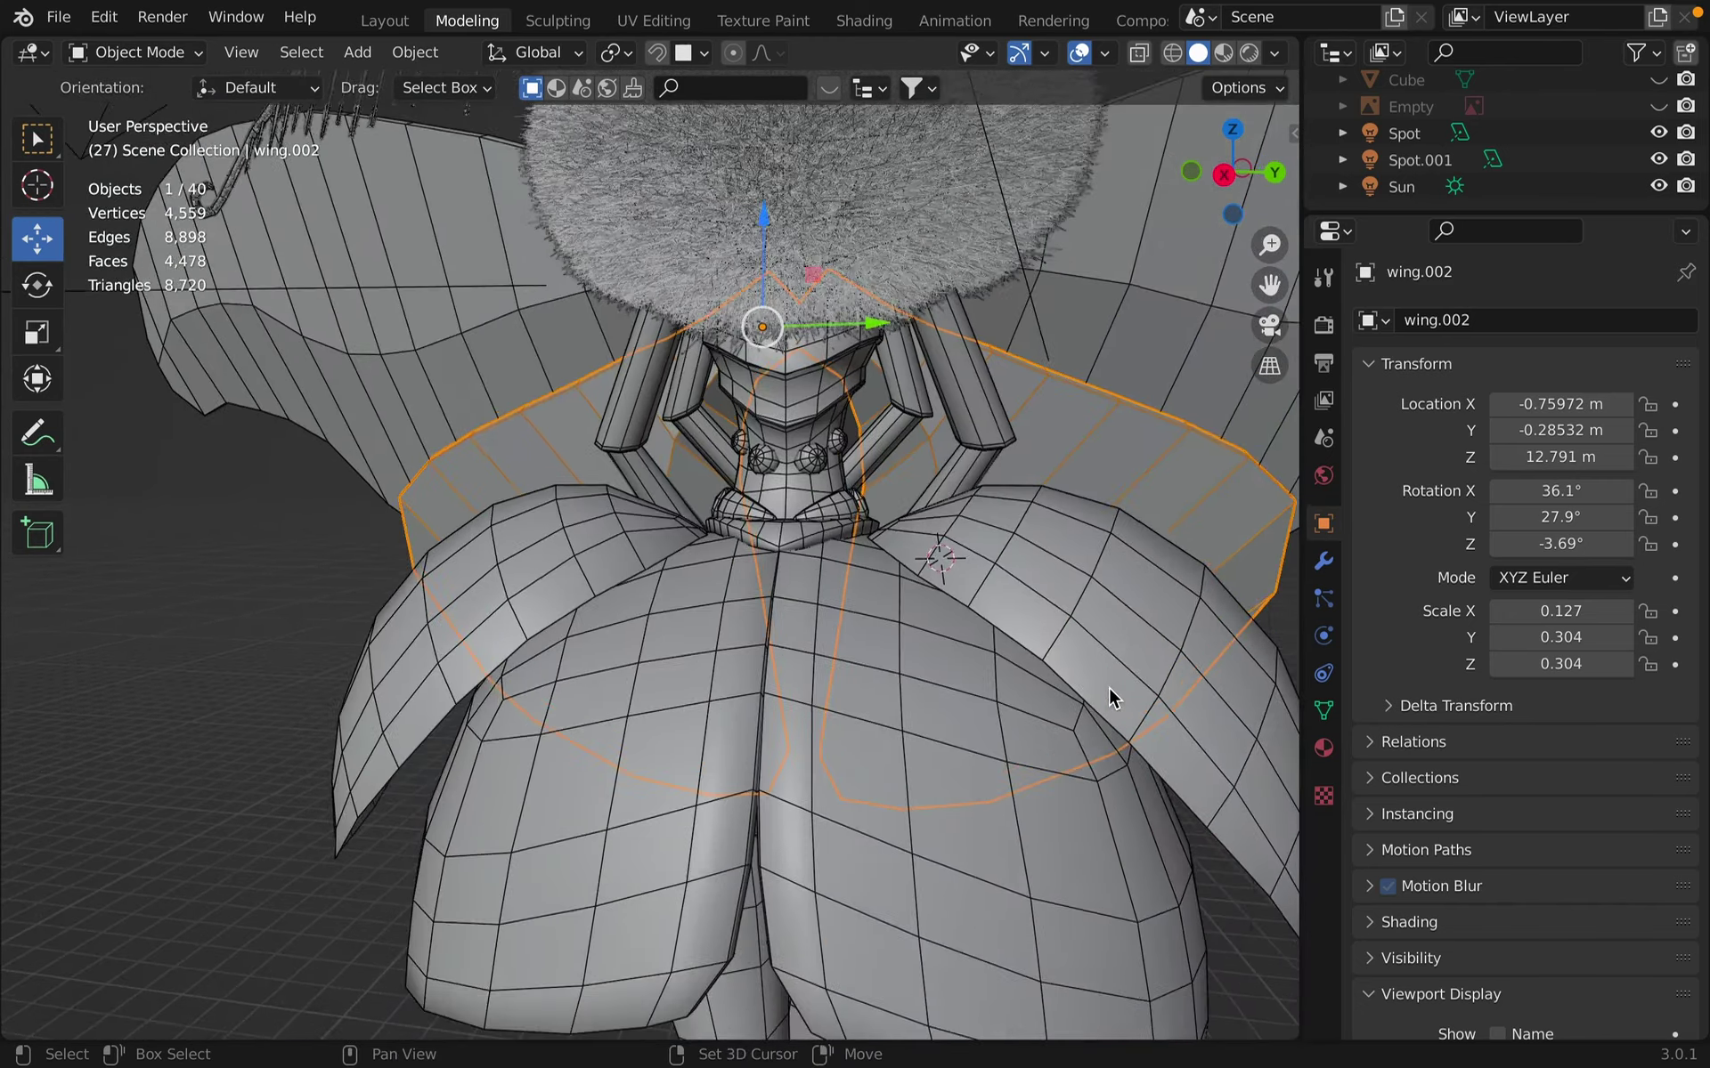
scroll(1110, 697, "down", 3)
left_click(1102, 771)
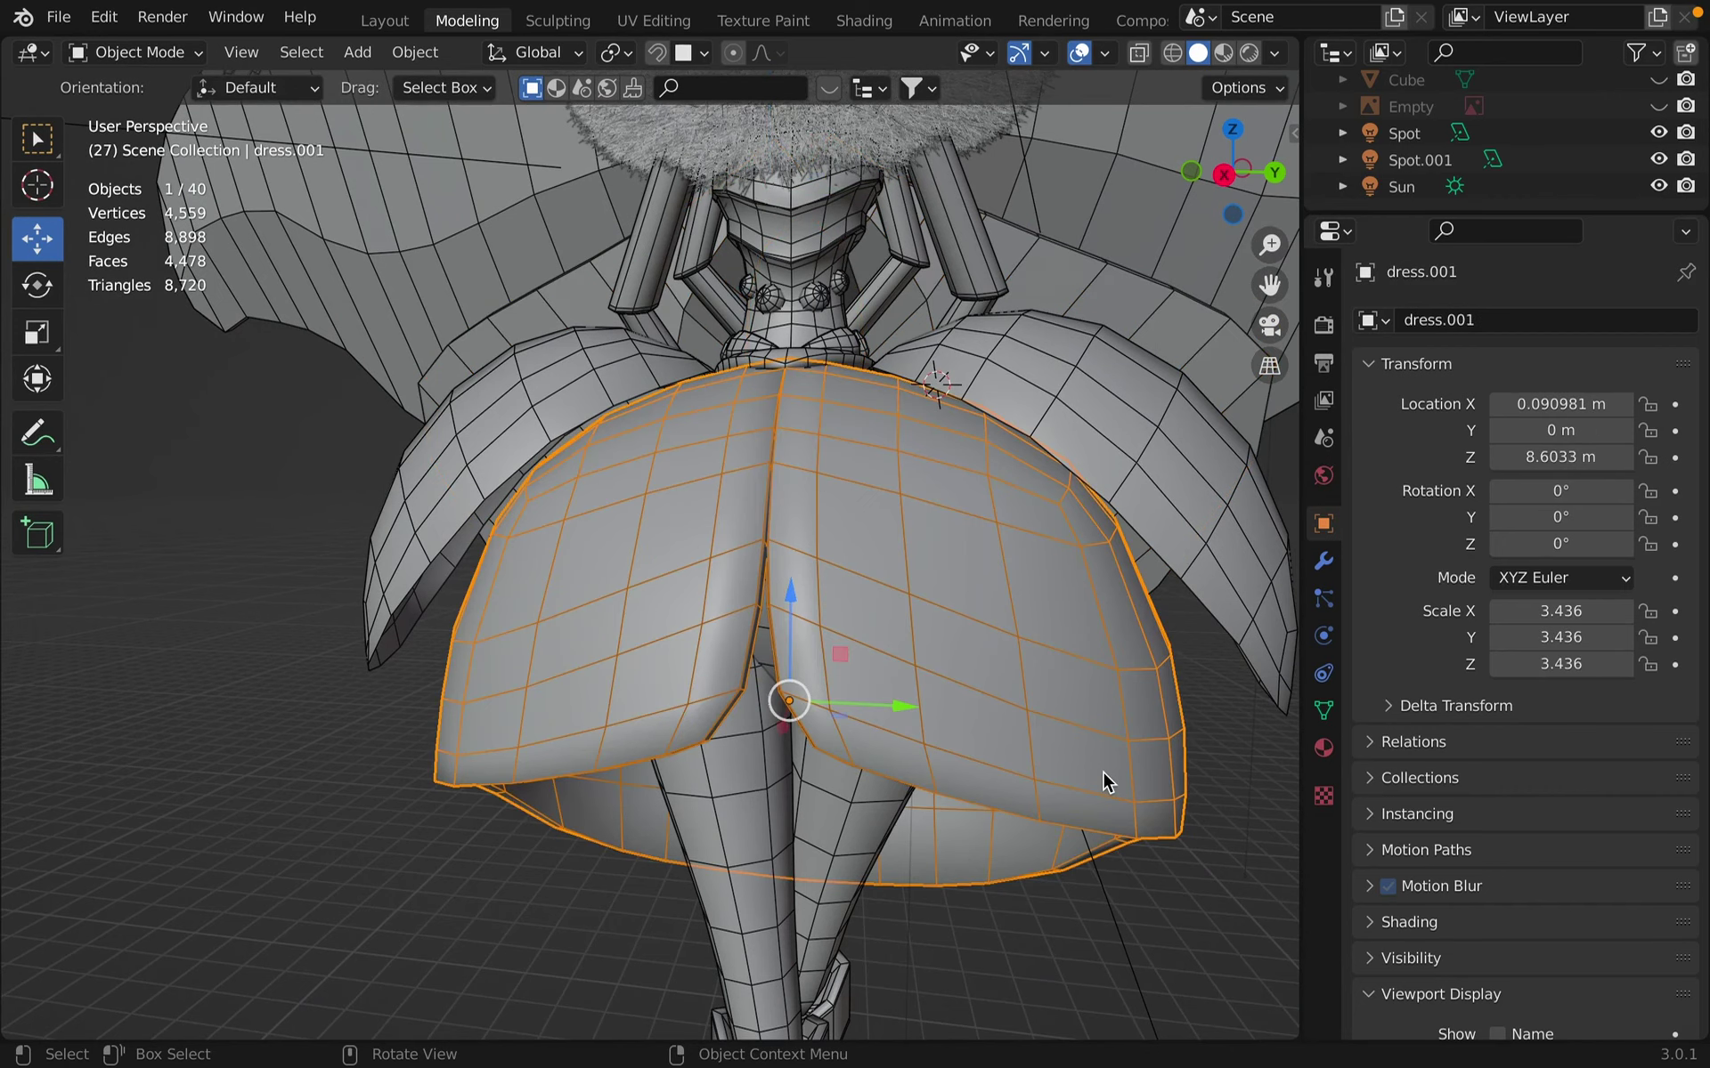
scroll(1103, 771, "left", 5)
scroll(1103, 771, "down", 2, "shift")
scroll(1102, 771, "down", 1)
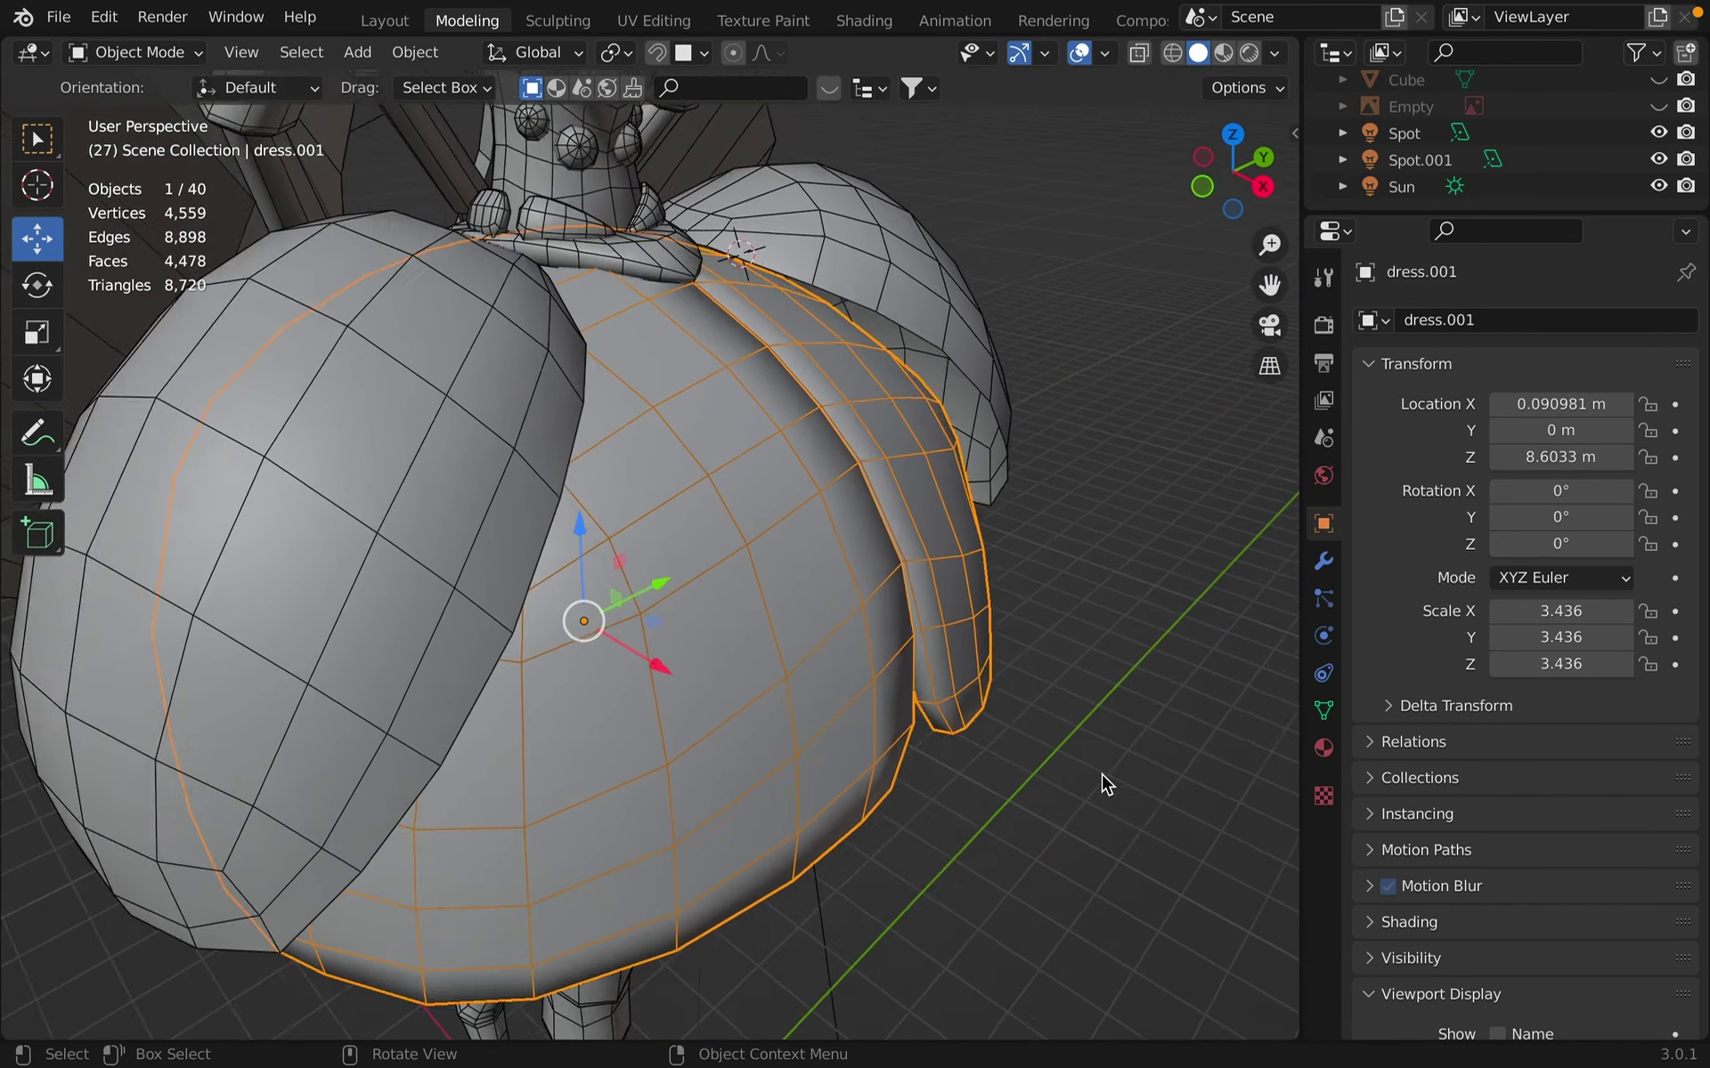
scroll(1104, 783, "down", 4)
scroll(969, 748, "down", 1)
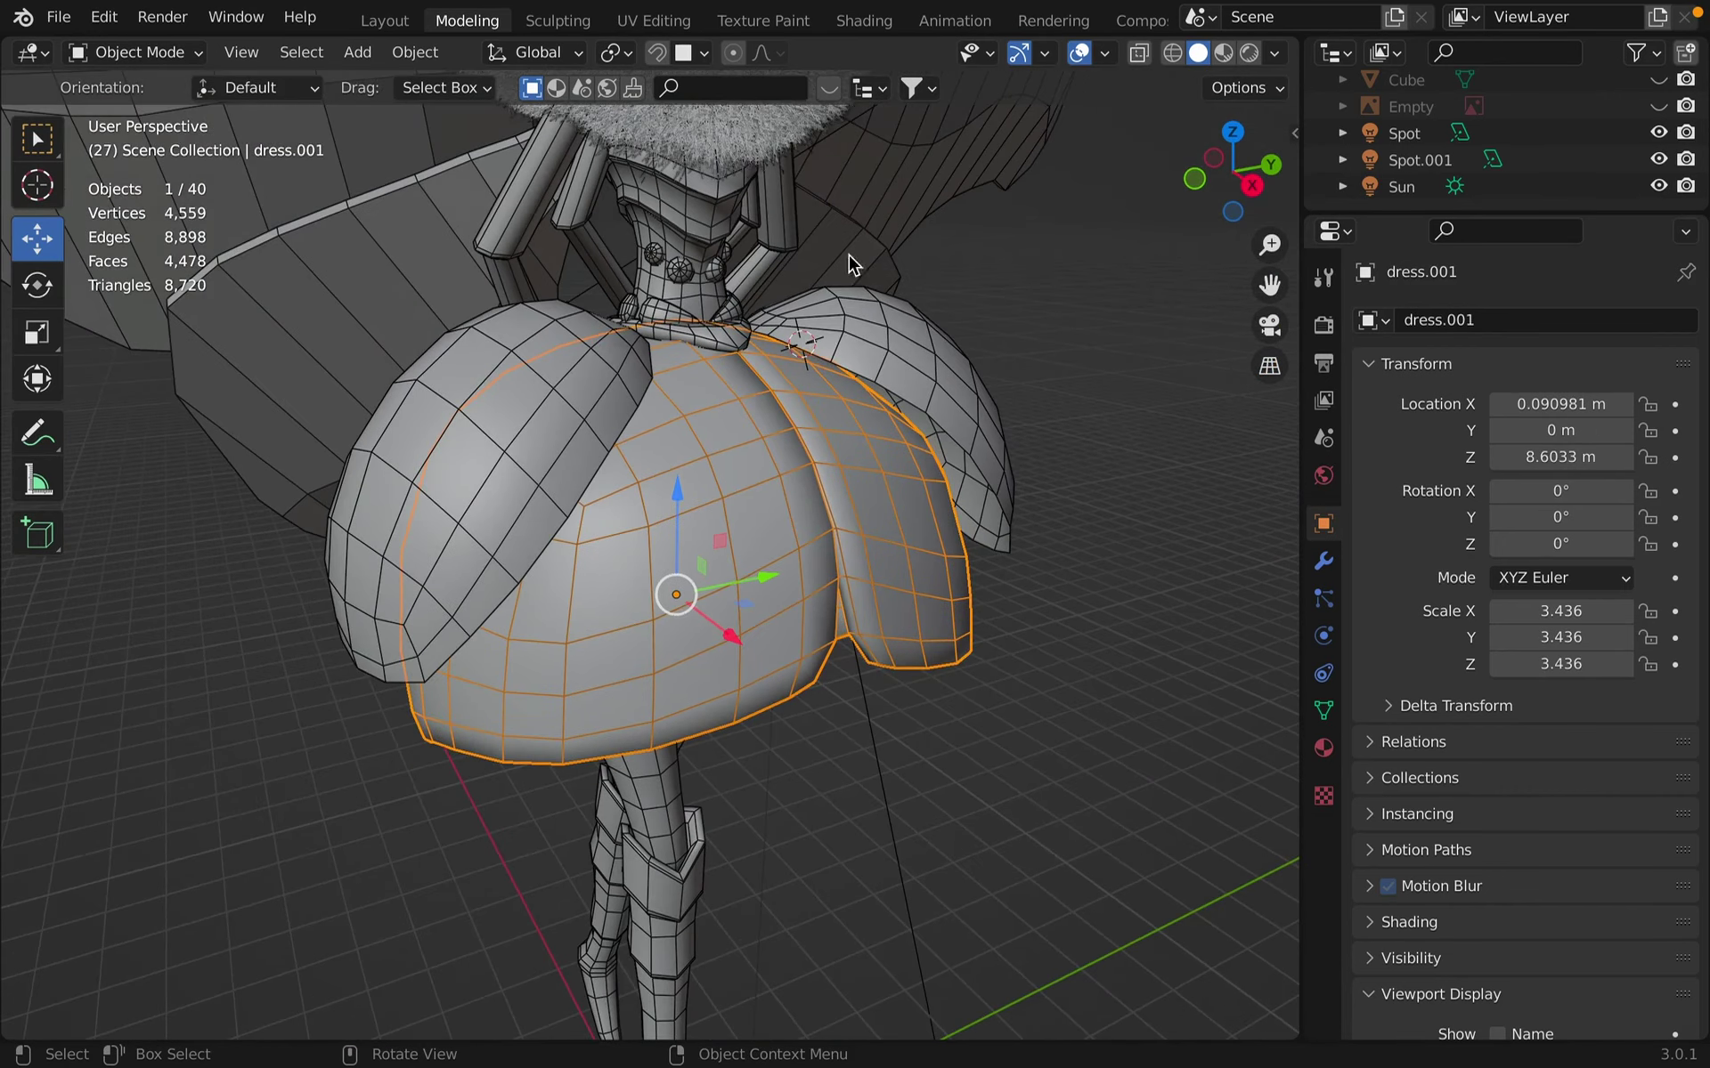
scroll(1017, 735, "down", 5)
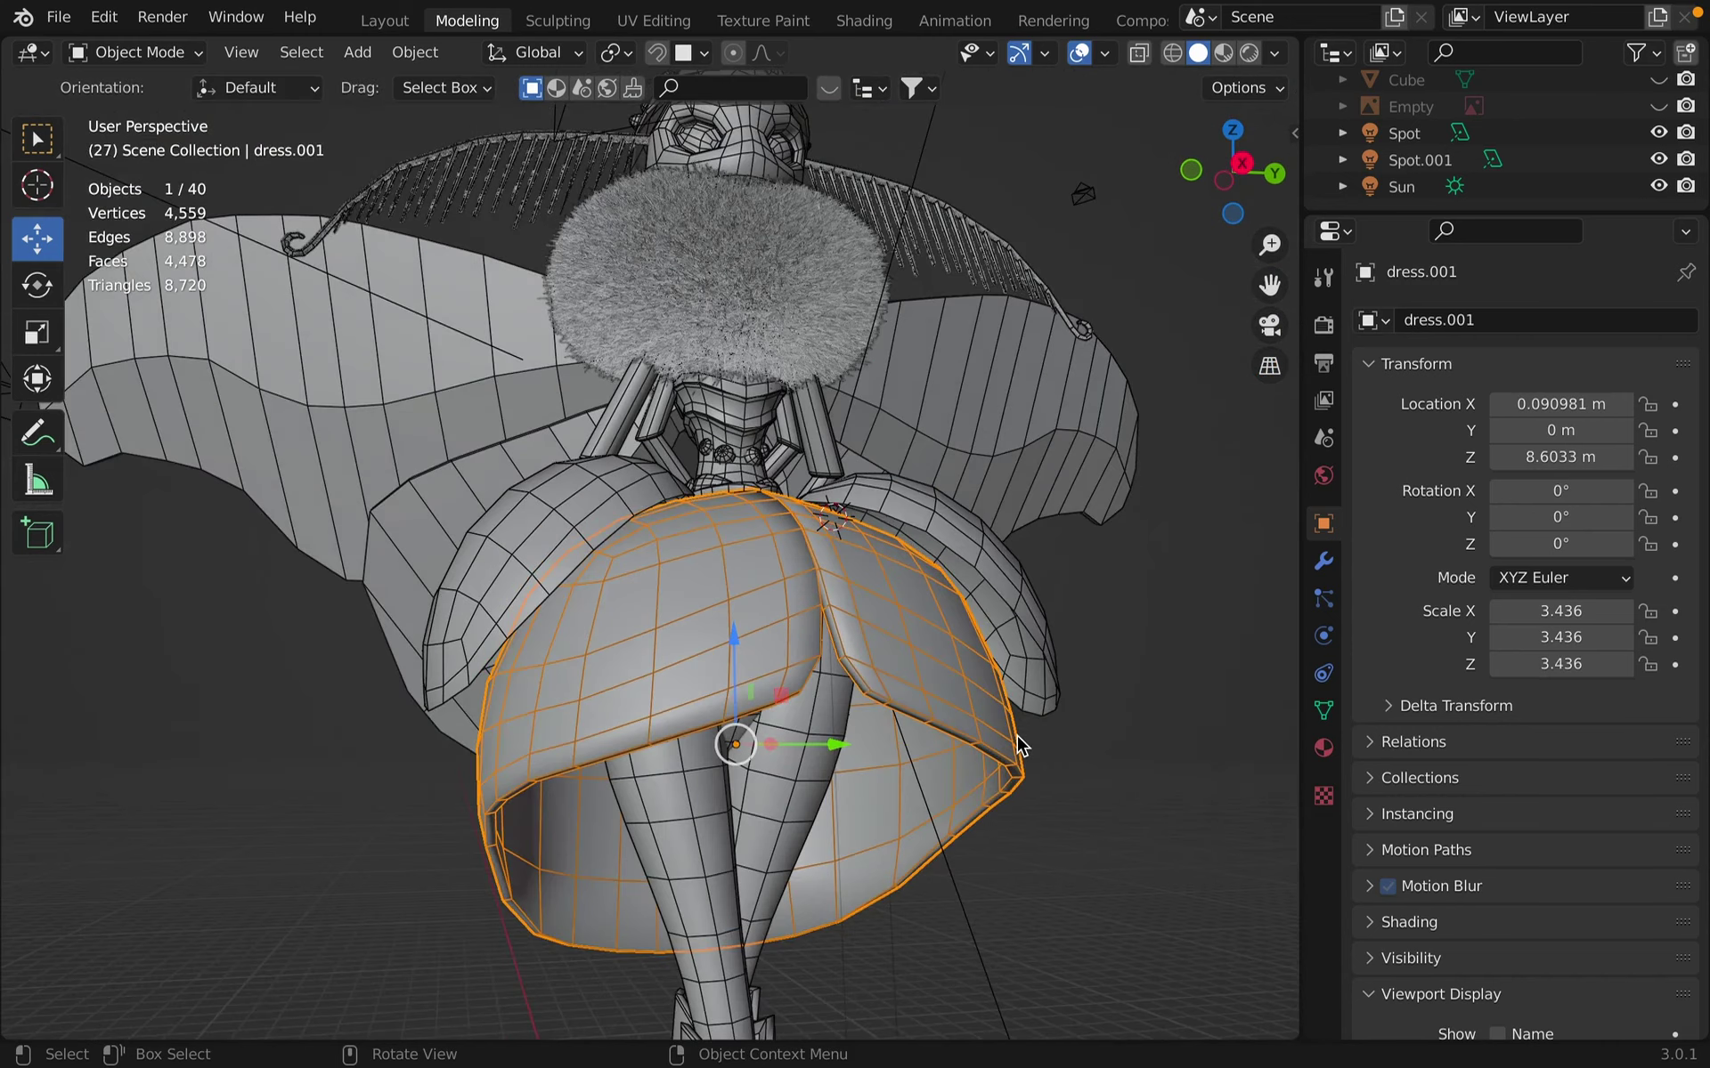
scroll(1017, 736, "down", 4, "shift")
scroll(1017, 735, "left", 6)
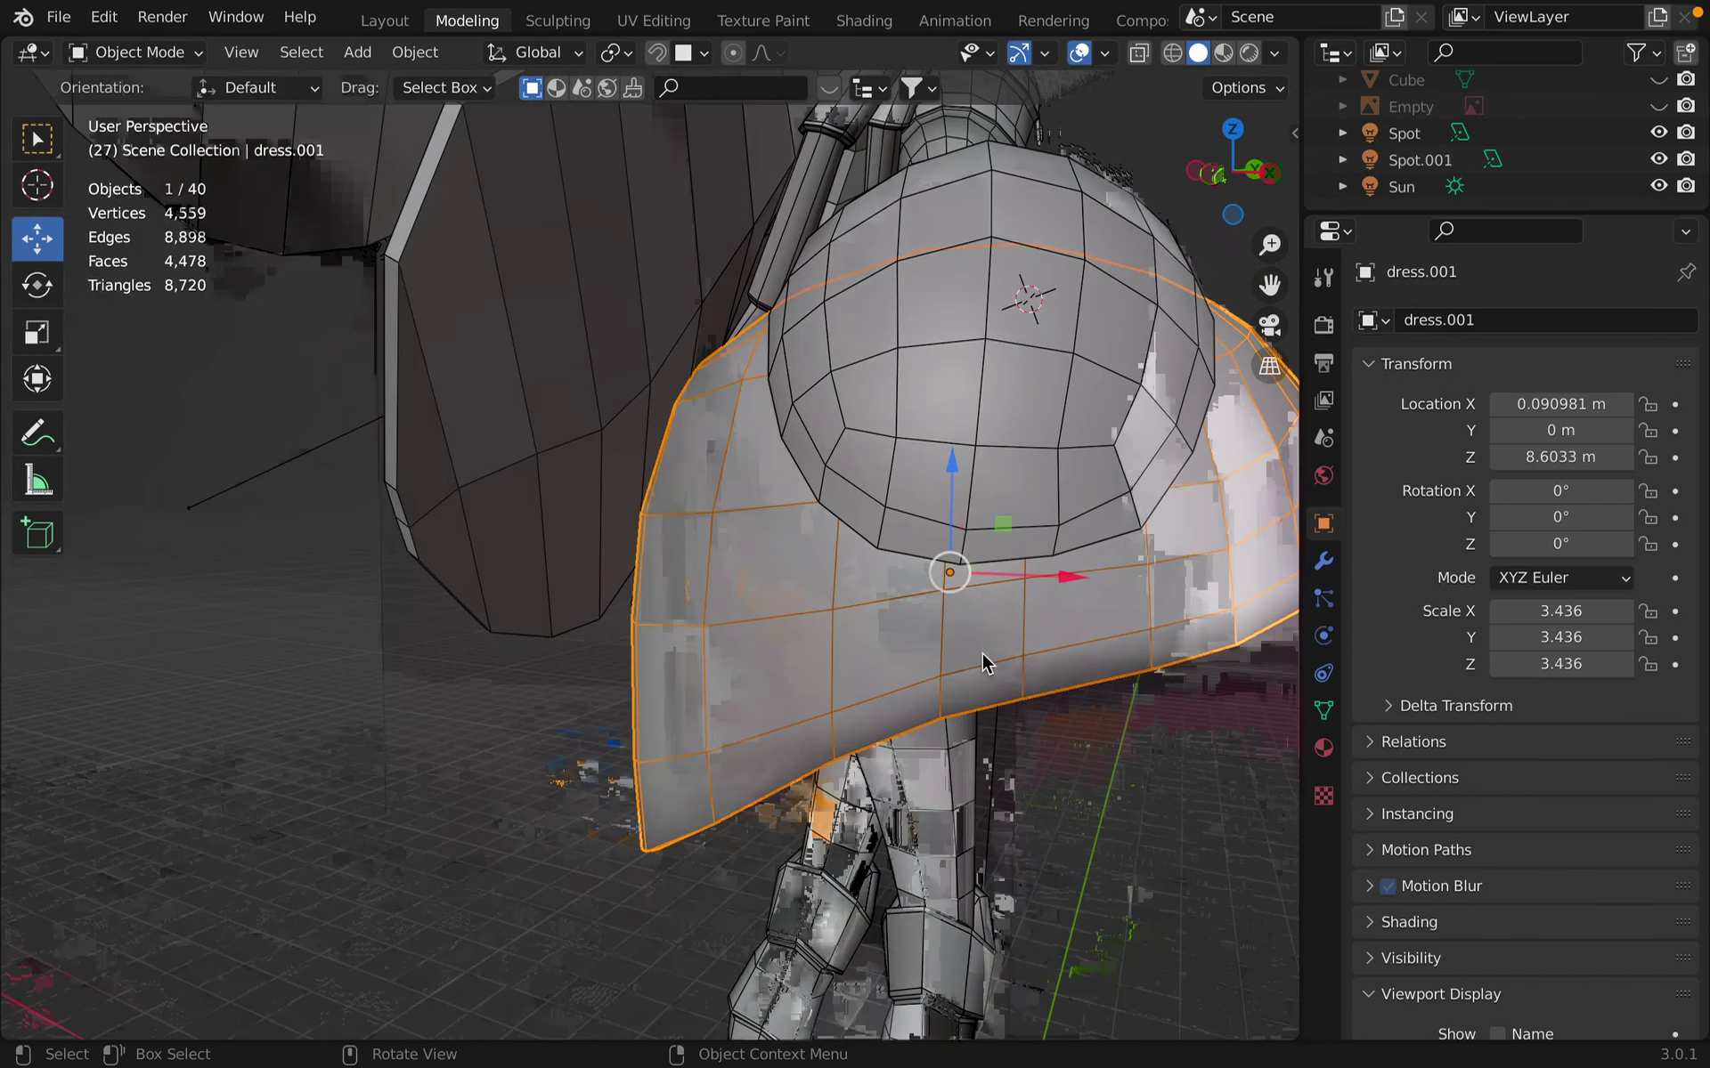
scroll(981, 654, "down", 1)
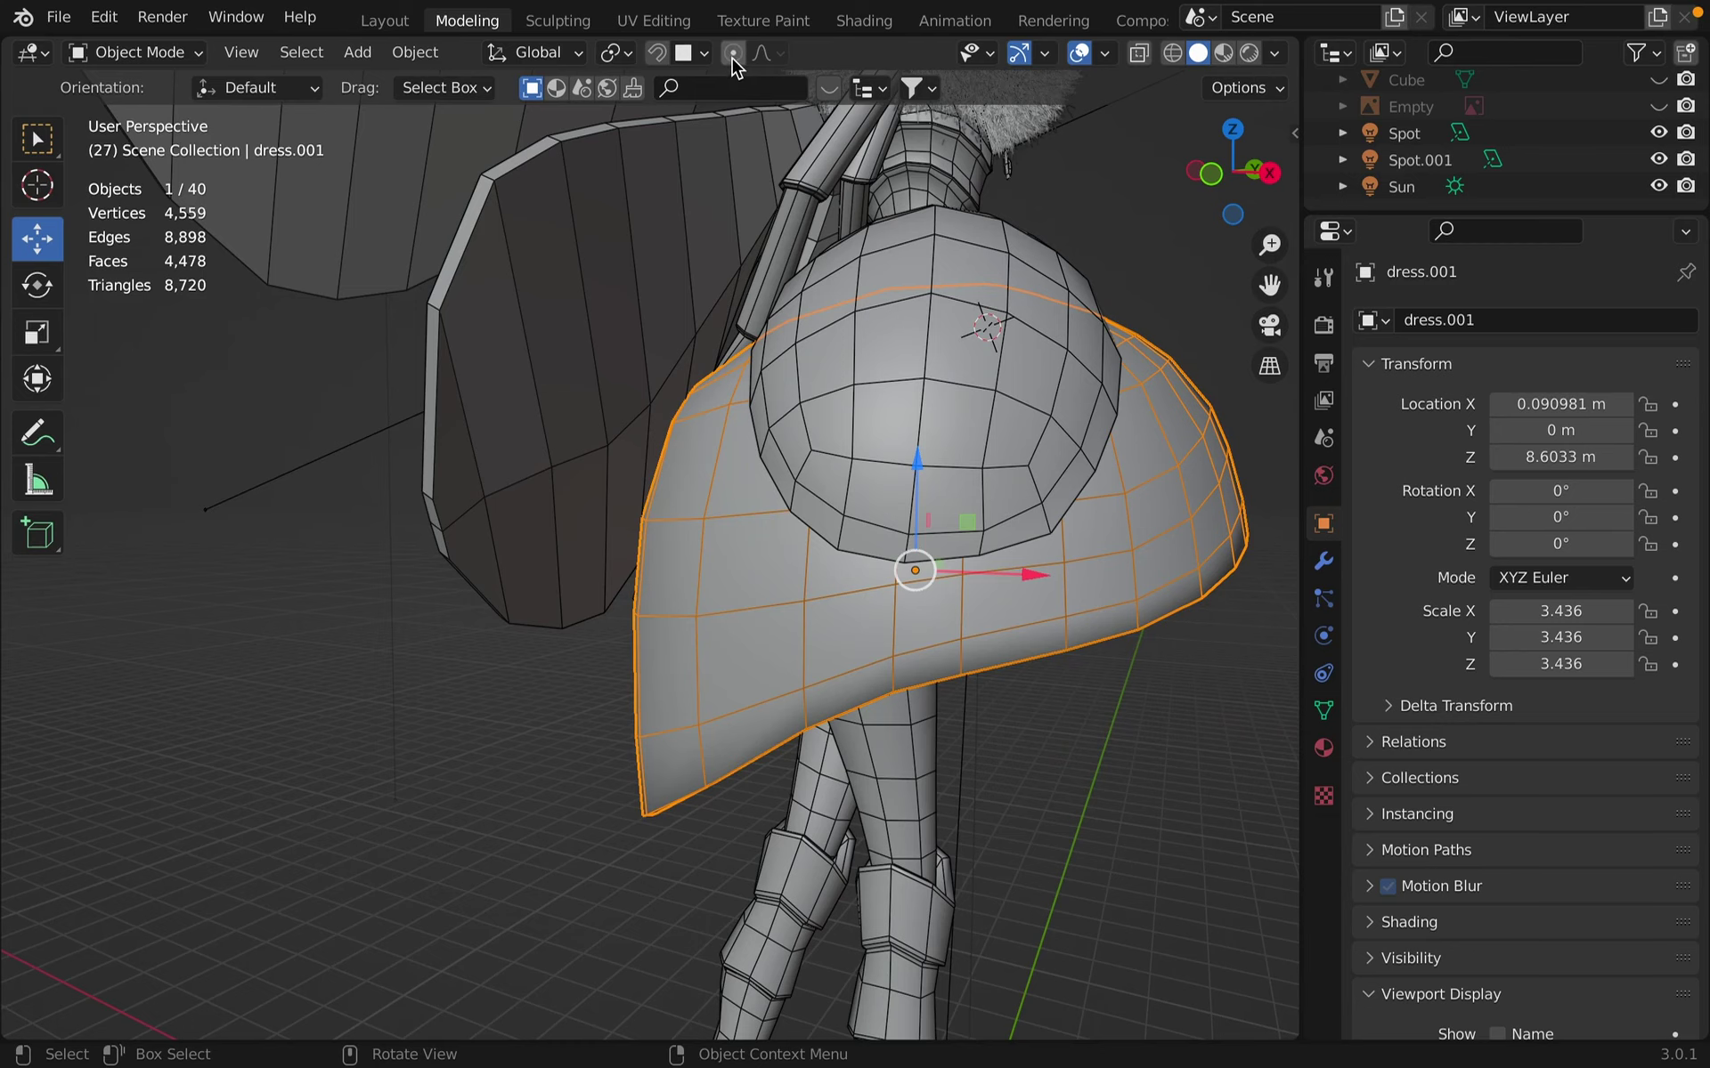
Inspect the underside of the dress and the armoured legs below it from the side and front.
scroll(872, 596, "right", 3, "shift")
scroll(1070, 535, "down", 2)
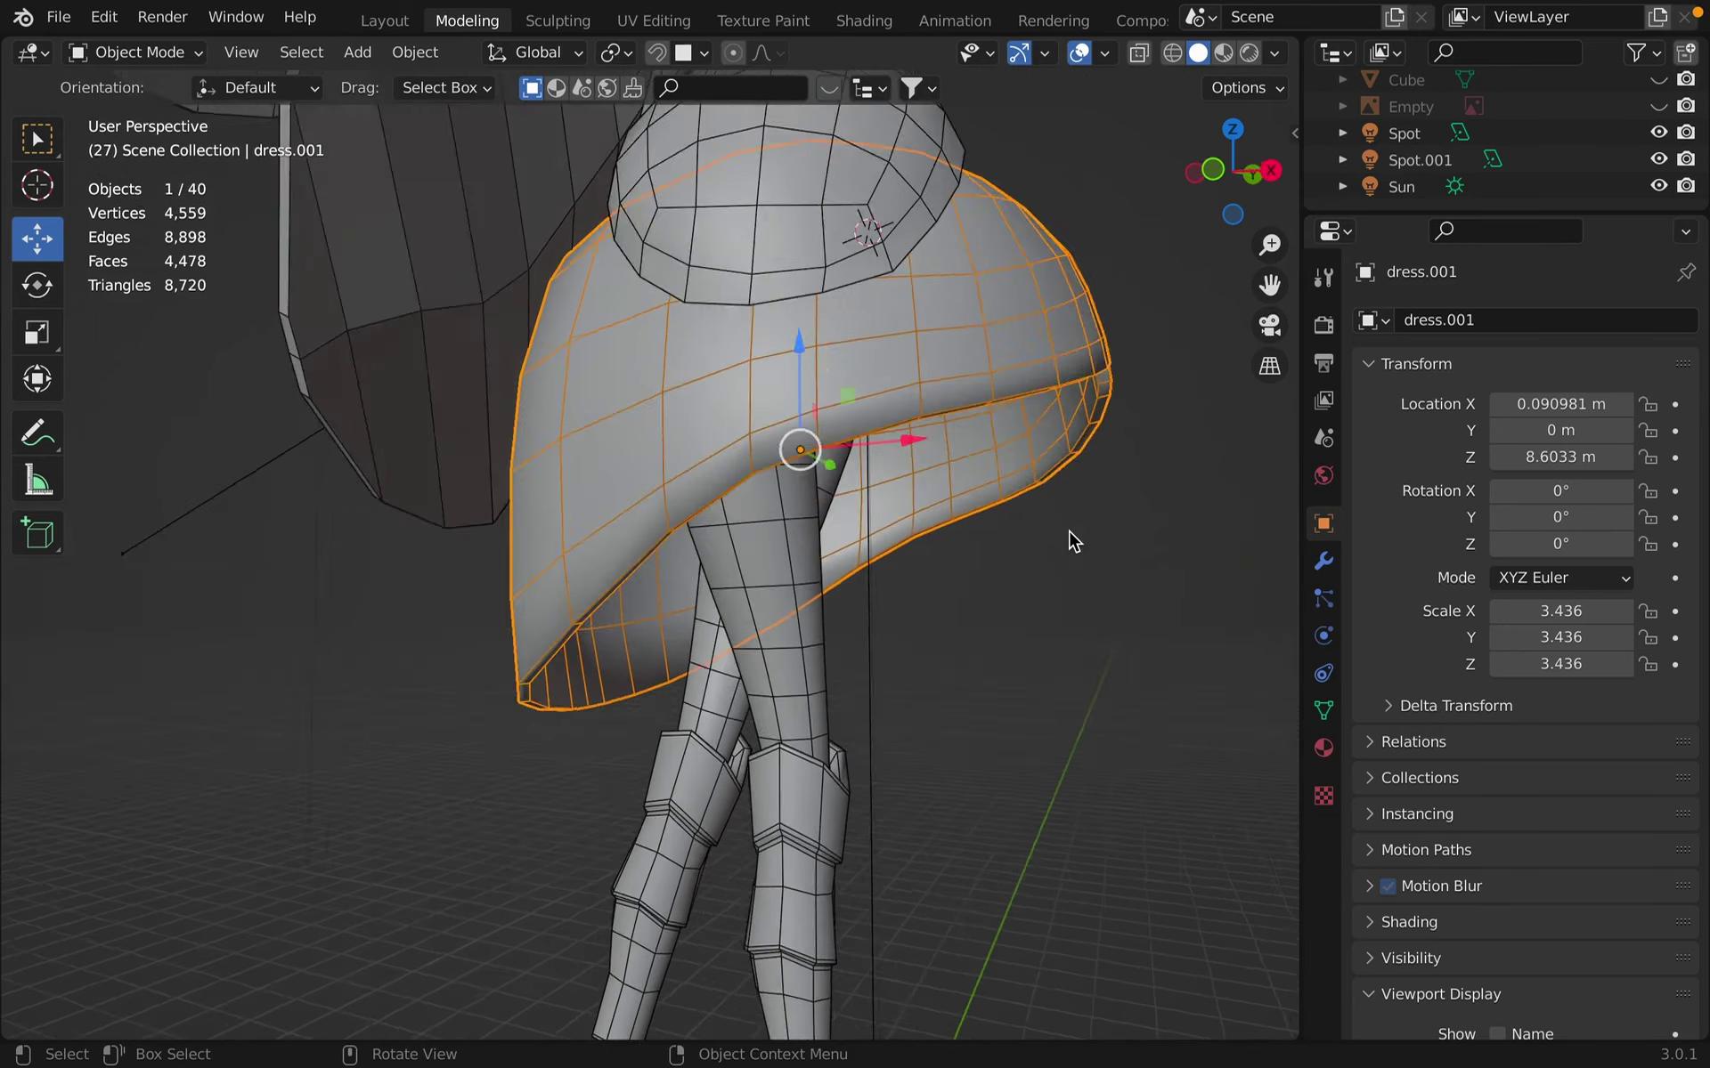
scroll(1070, 541, "left", 3)
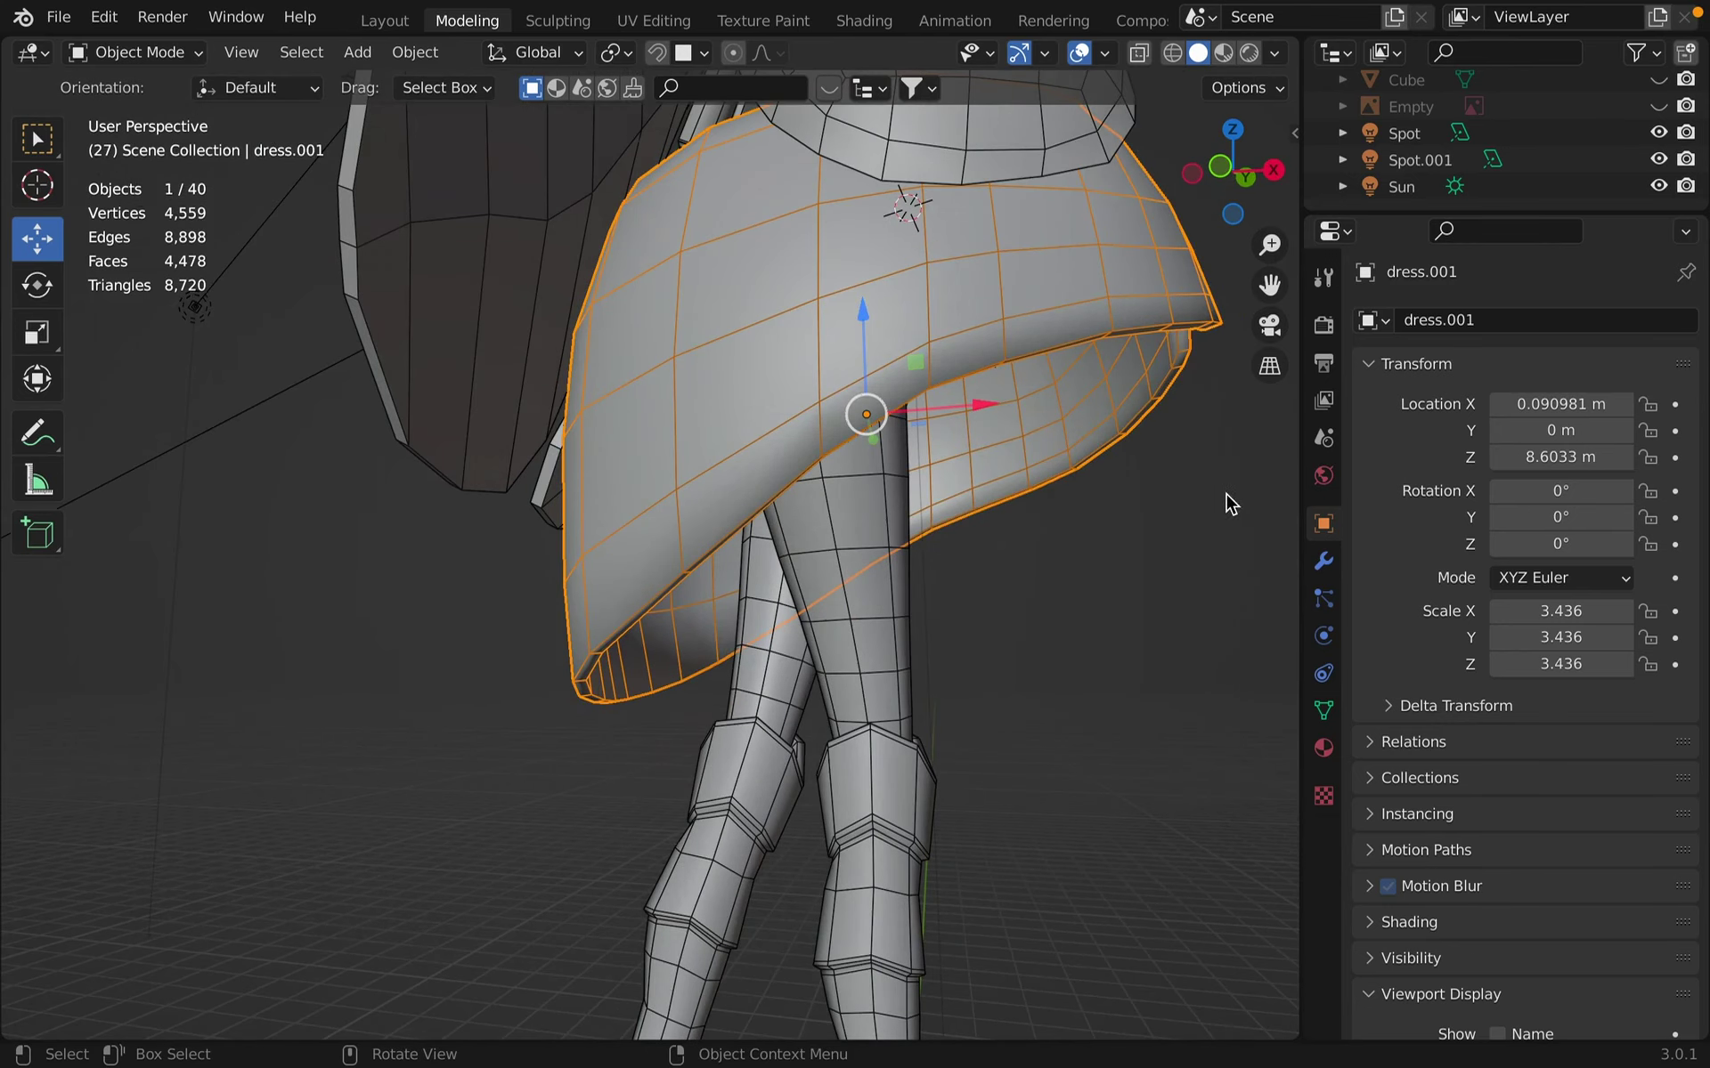
scroll(1044, 488, "right", 8)
scroll(958, 348, "up", 3)
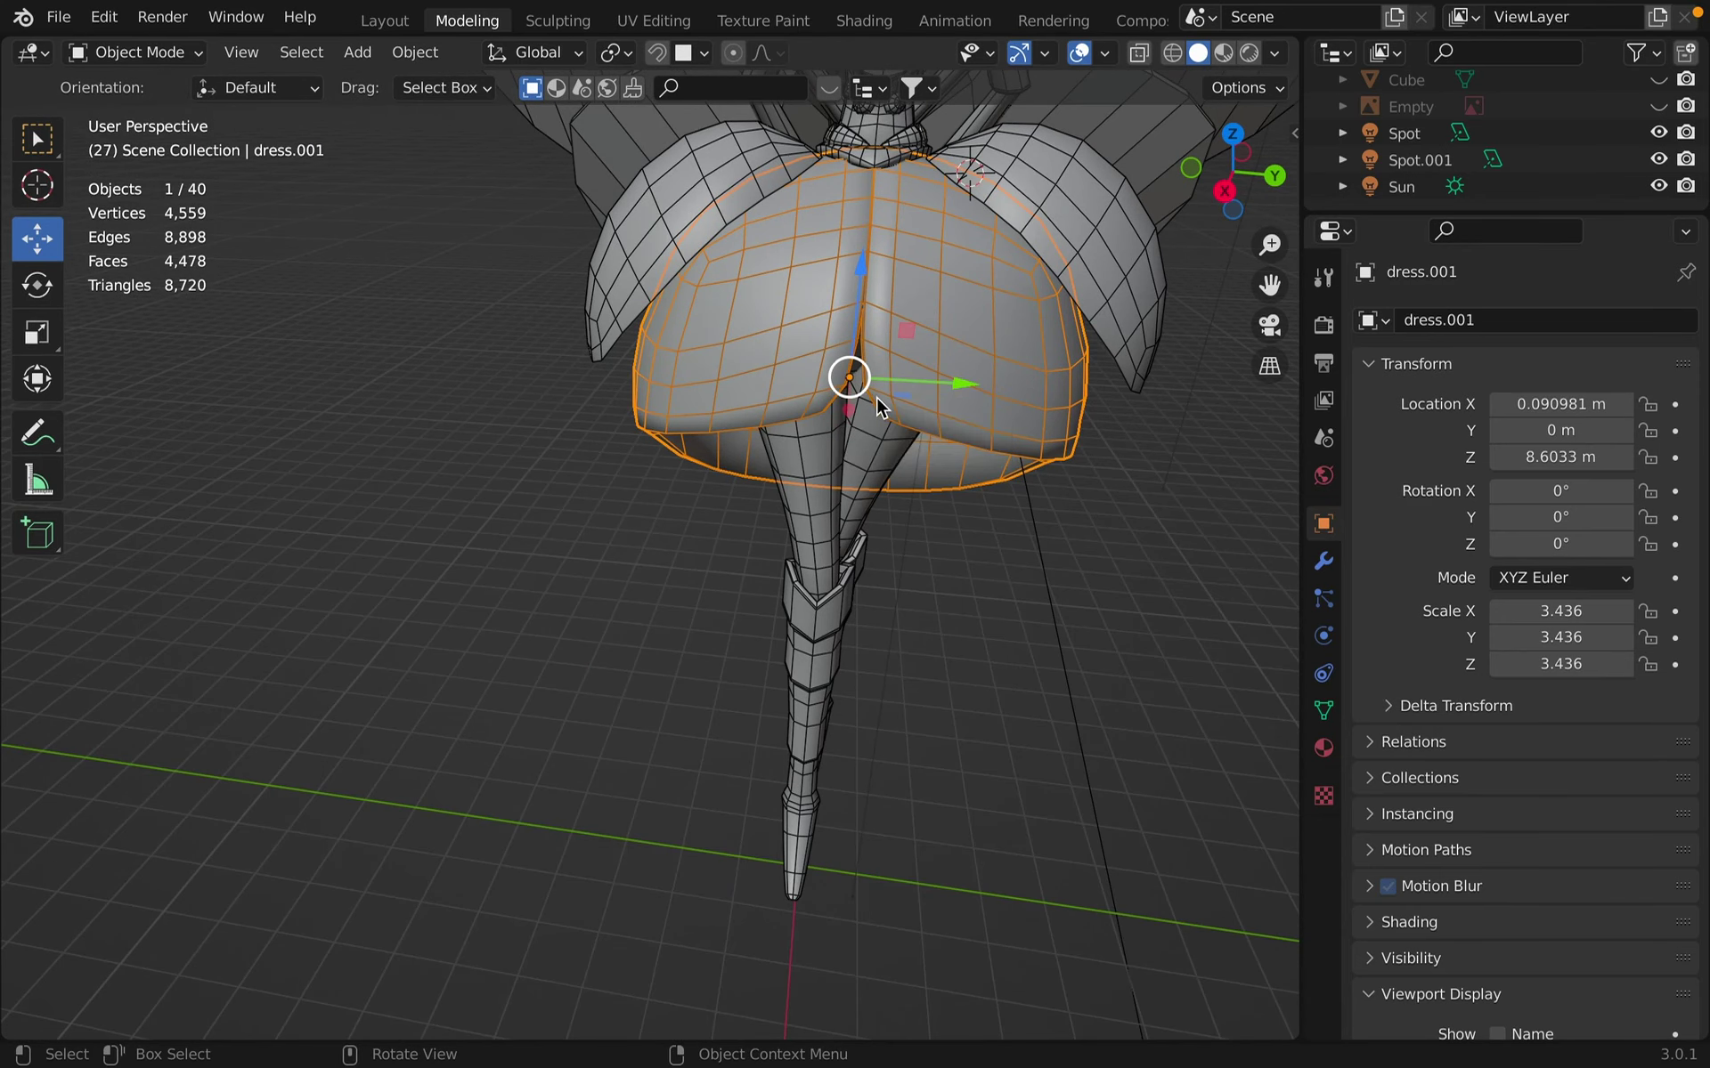
scroll(935, 260, "up", 3)
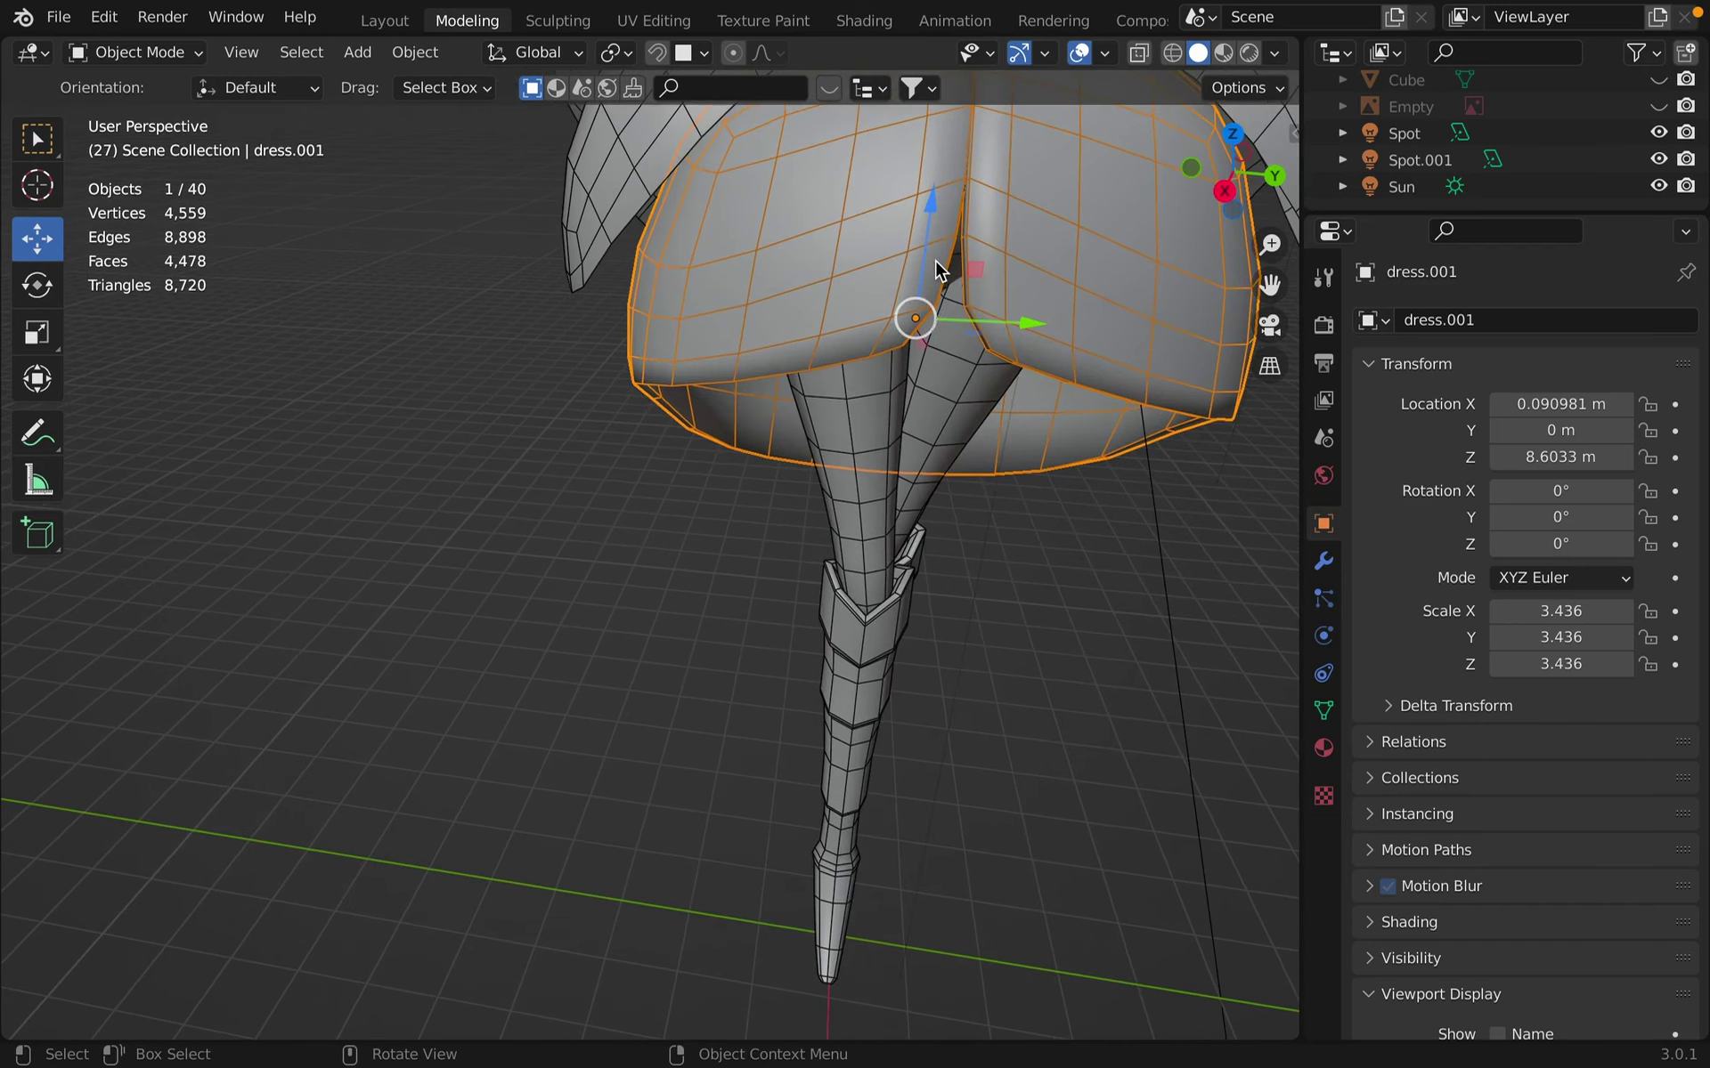
scroll(935, 260, "up", 3, "shift")
middle_click_drag(935, 260, 847, 219)
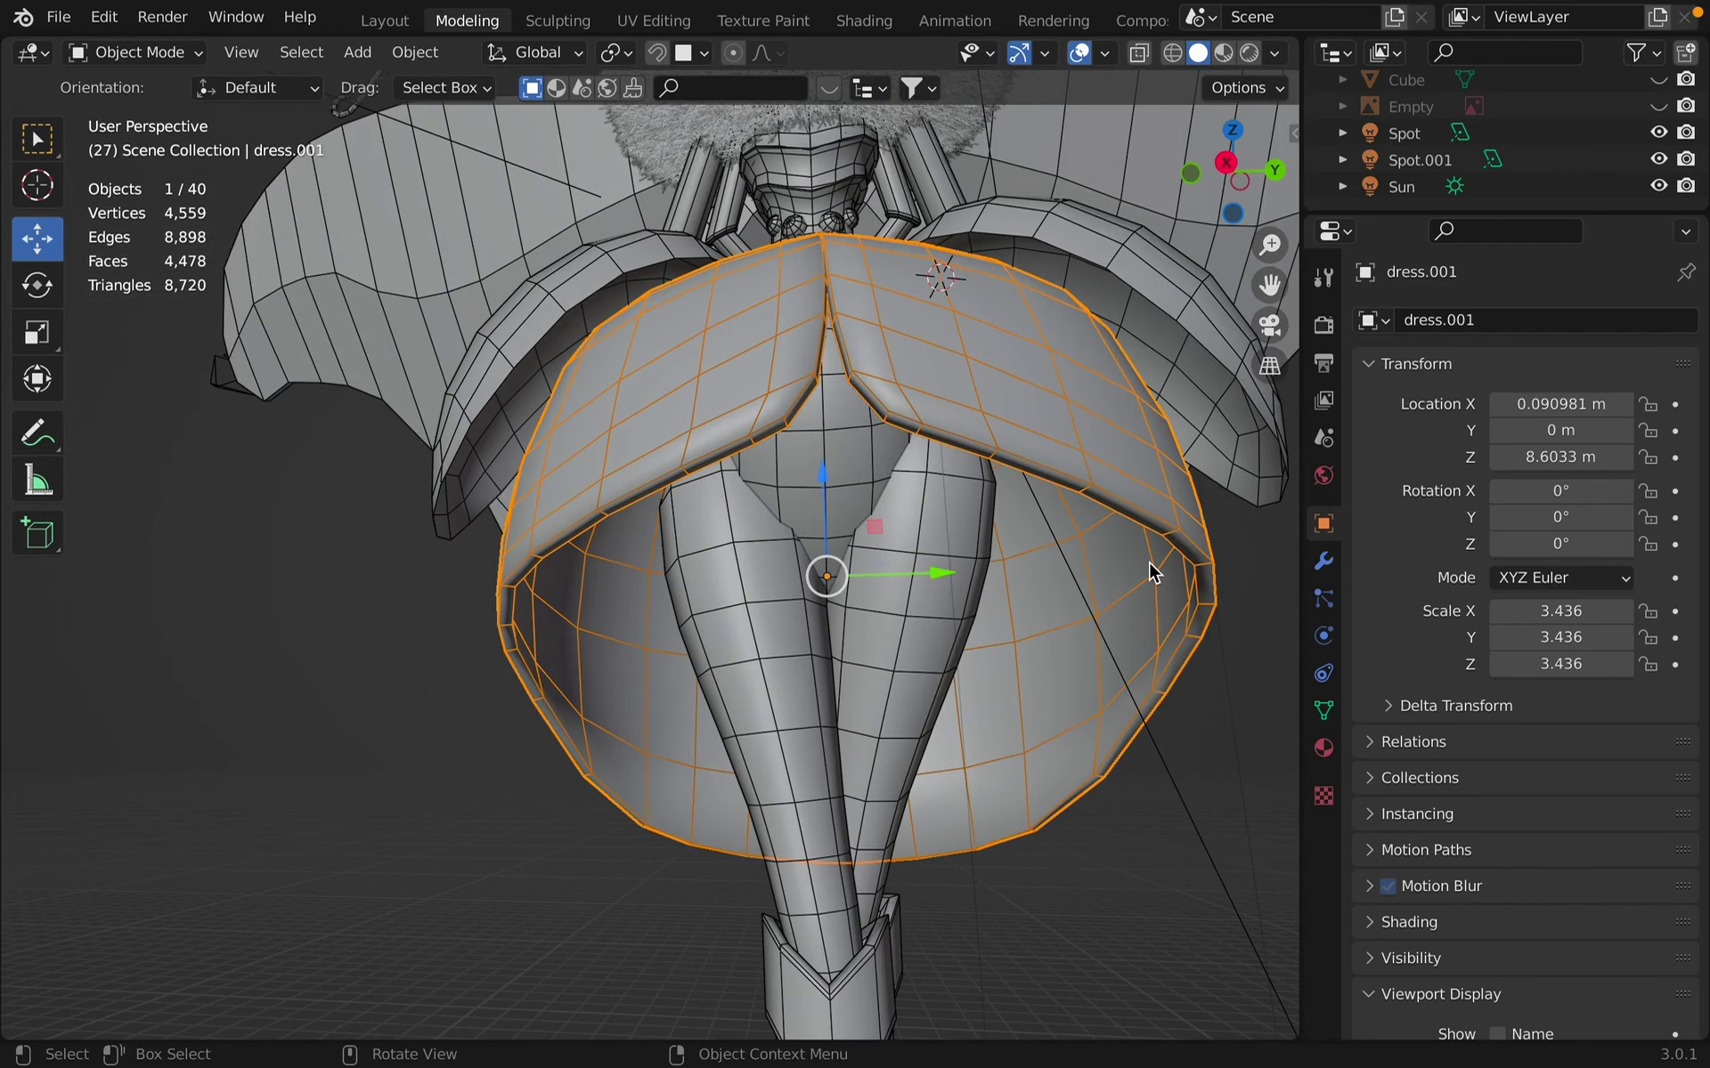
Select the near leg's armoured calf and its thigh to examine how the leg is divided into parts.
scroll(1148, 571, "down", 6, "shift")
middle_click_drag(1153, 572, 1150, 572)
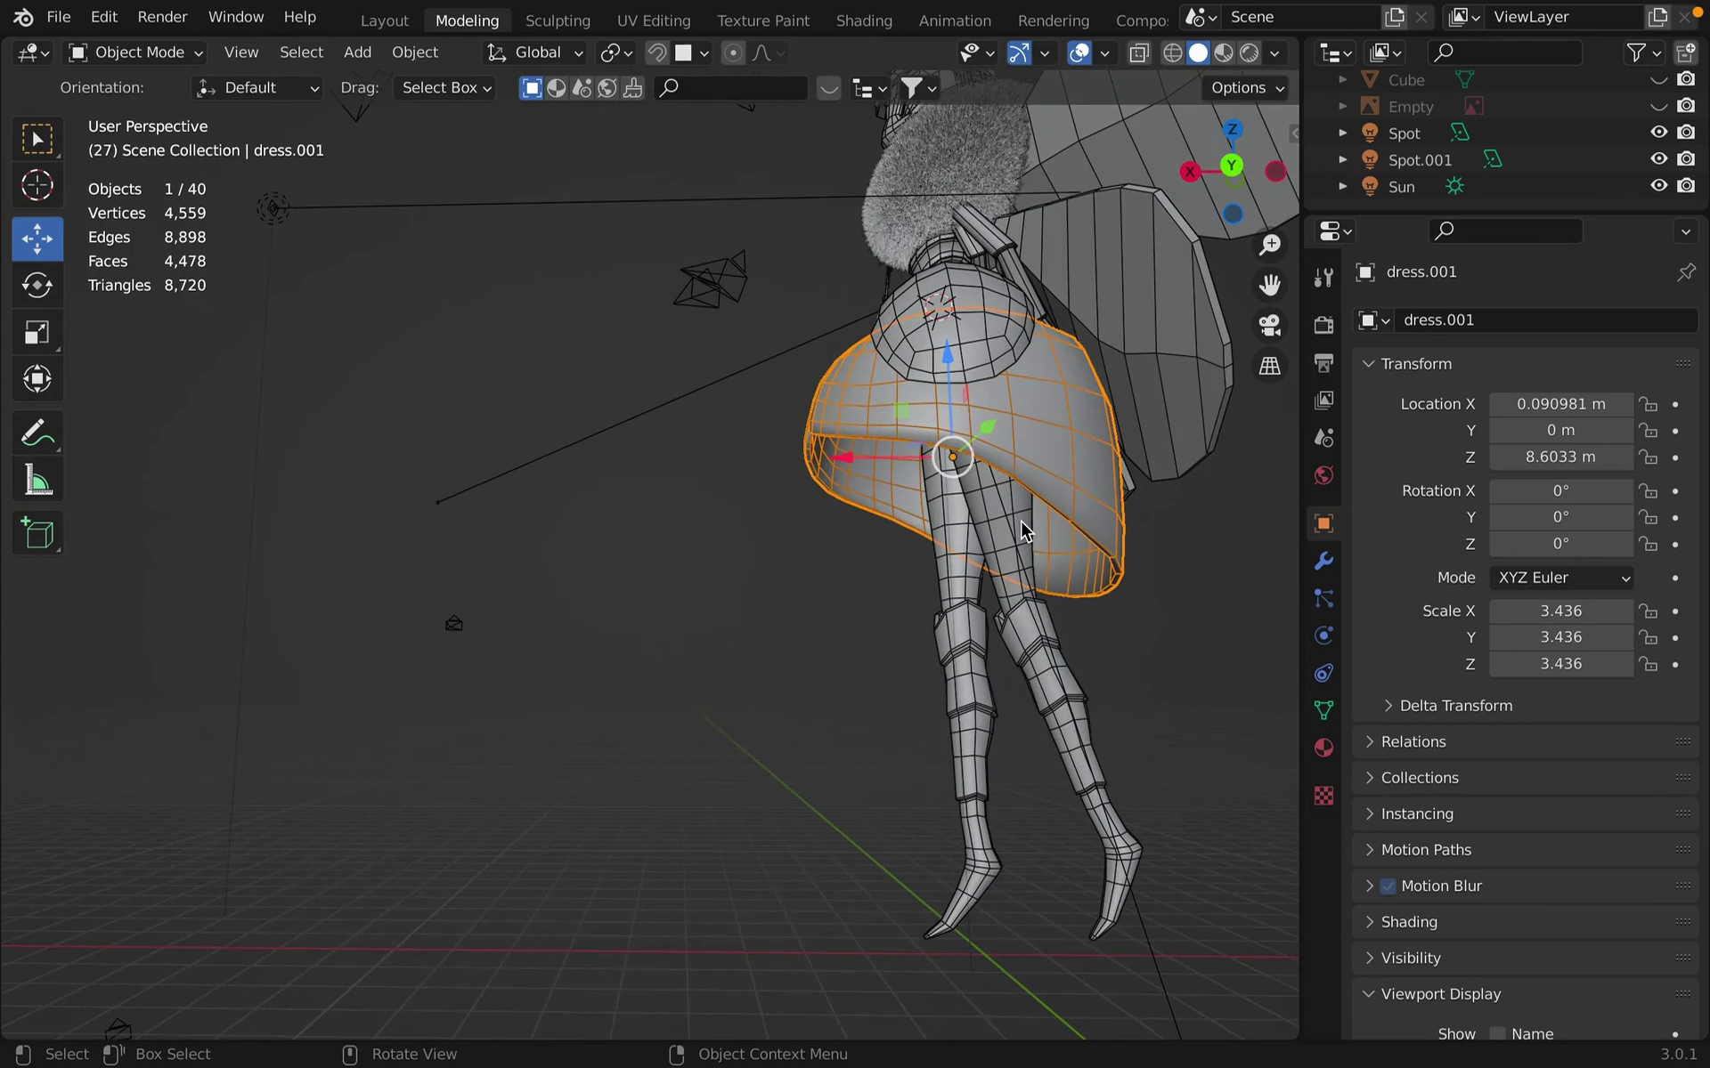
left_click(946, 532)
left_click(969, 708)
left_click(969, 708)
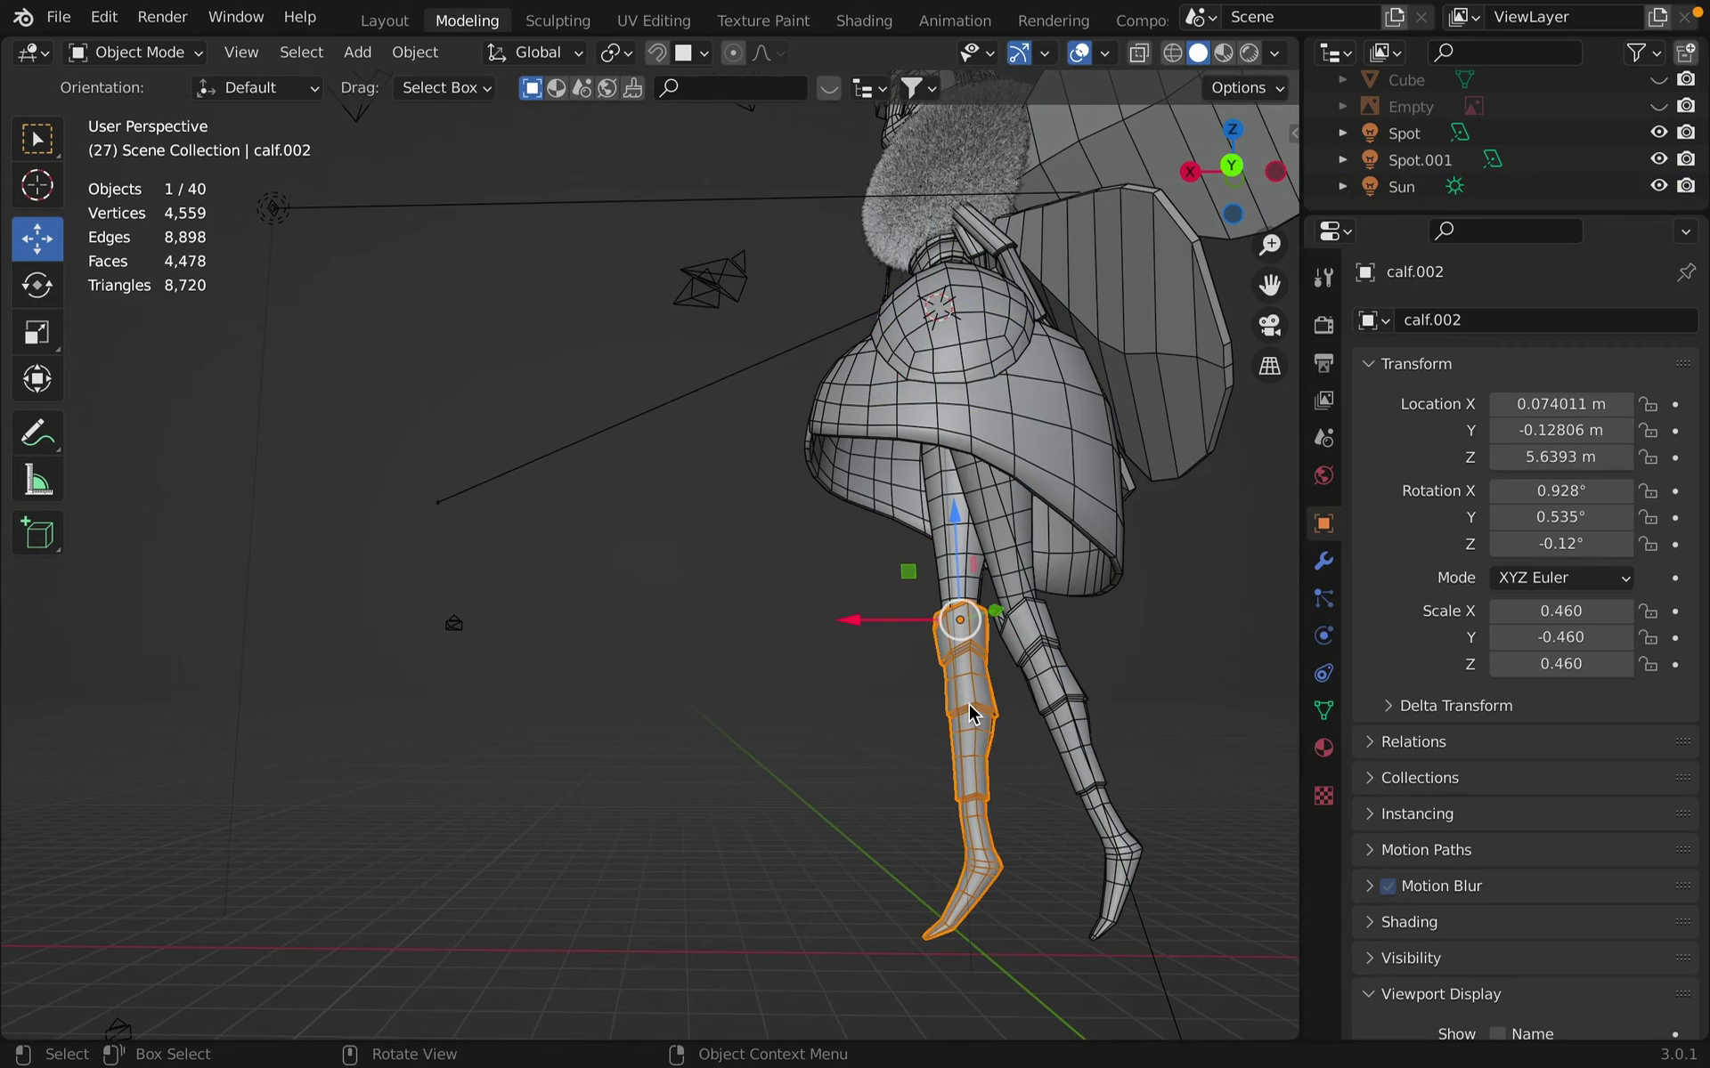
left_click(949, 577)
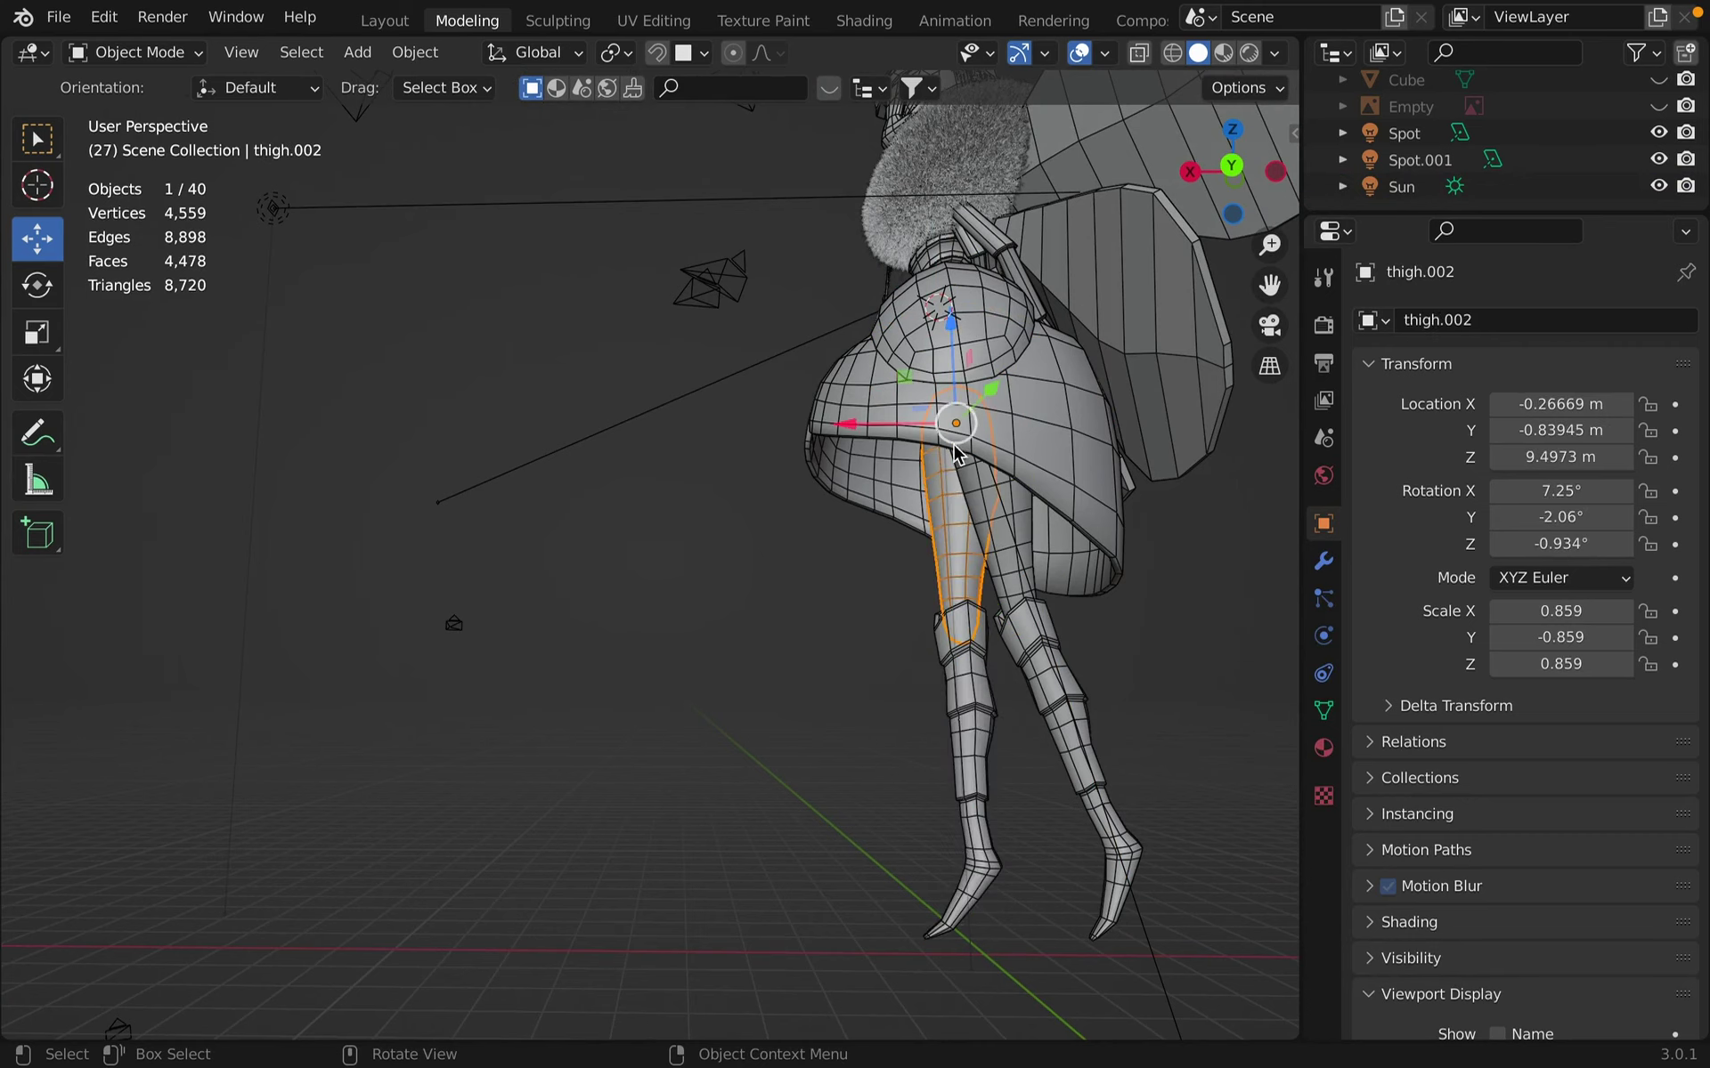
Inspect where the thigh enters the knee armour and the overlapping calf segments from several angles.
middle_click_drag(1053, 516, 993, 454)
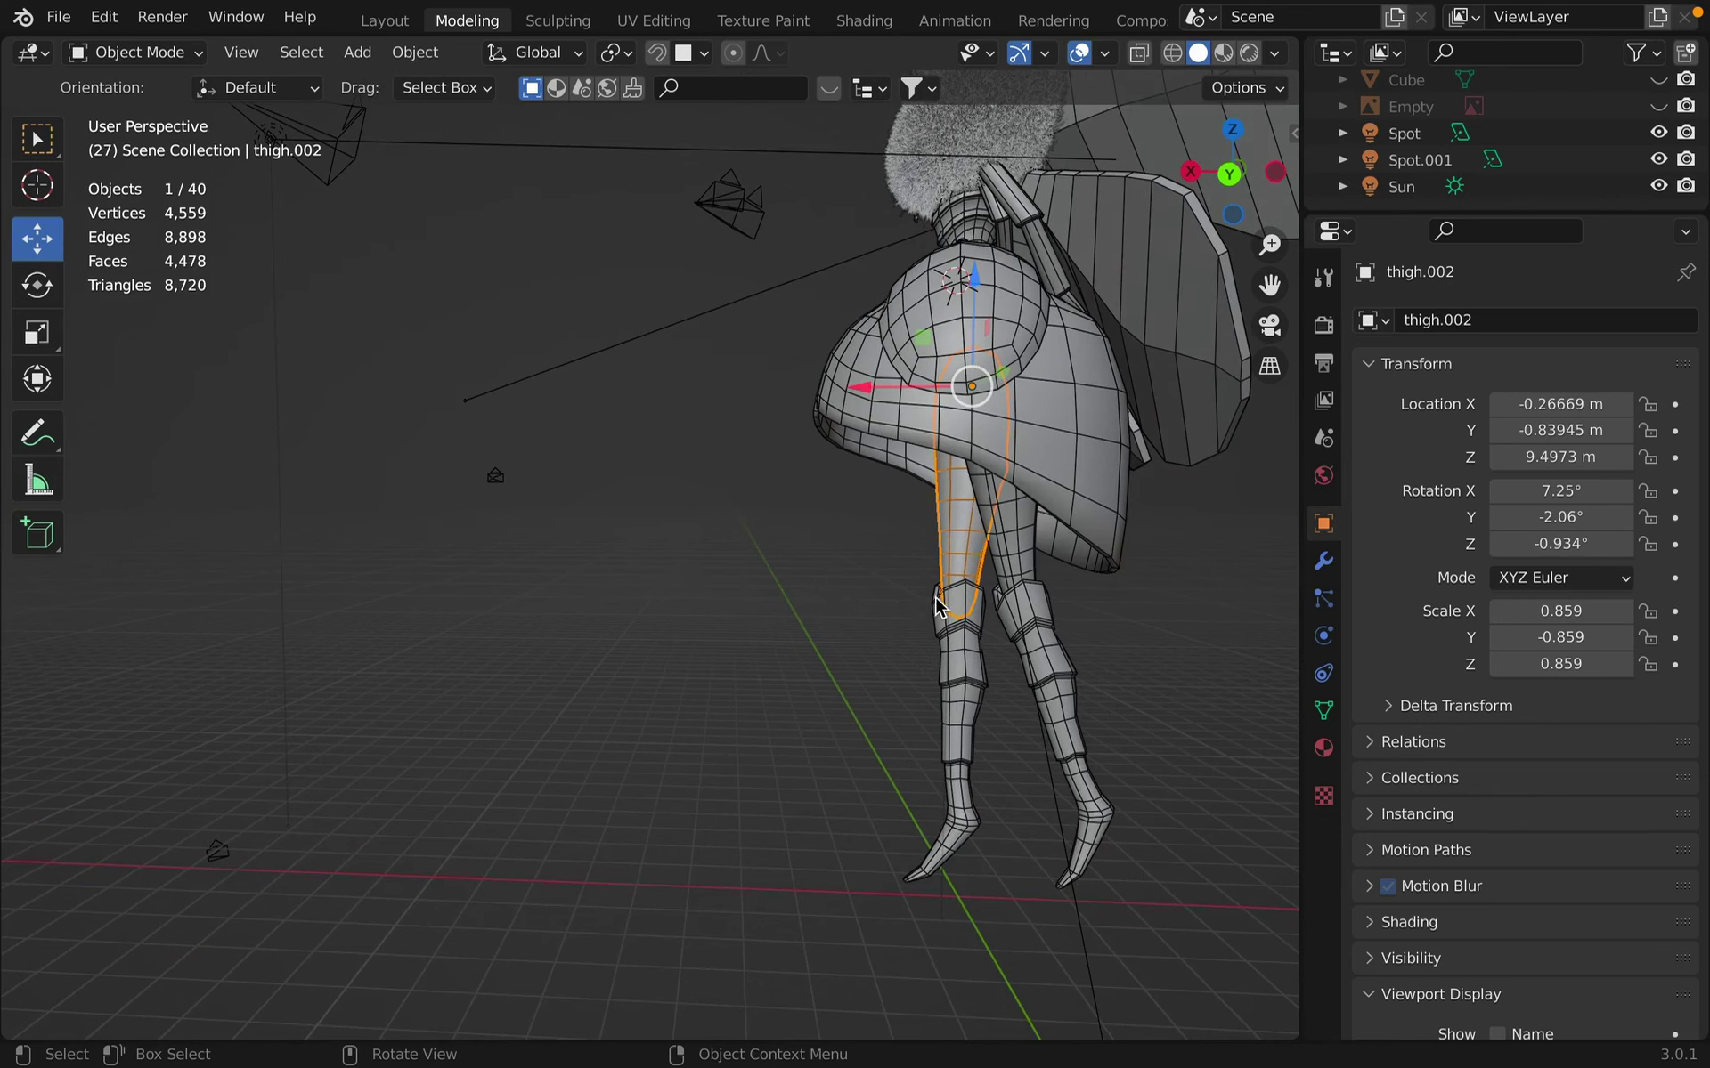
middle_click_drag(1048, 354, 1048, 353)
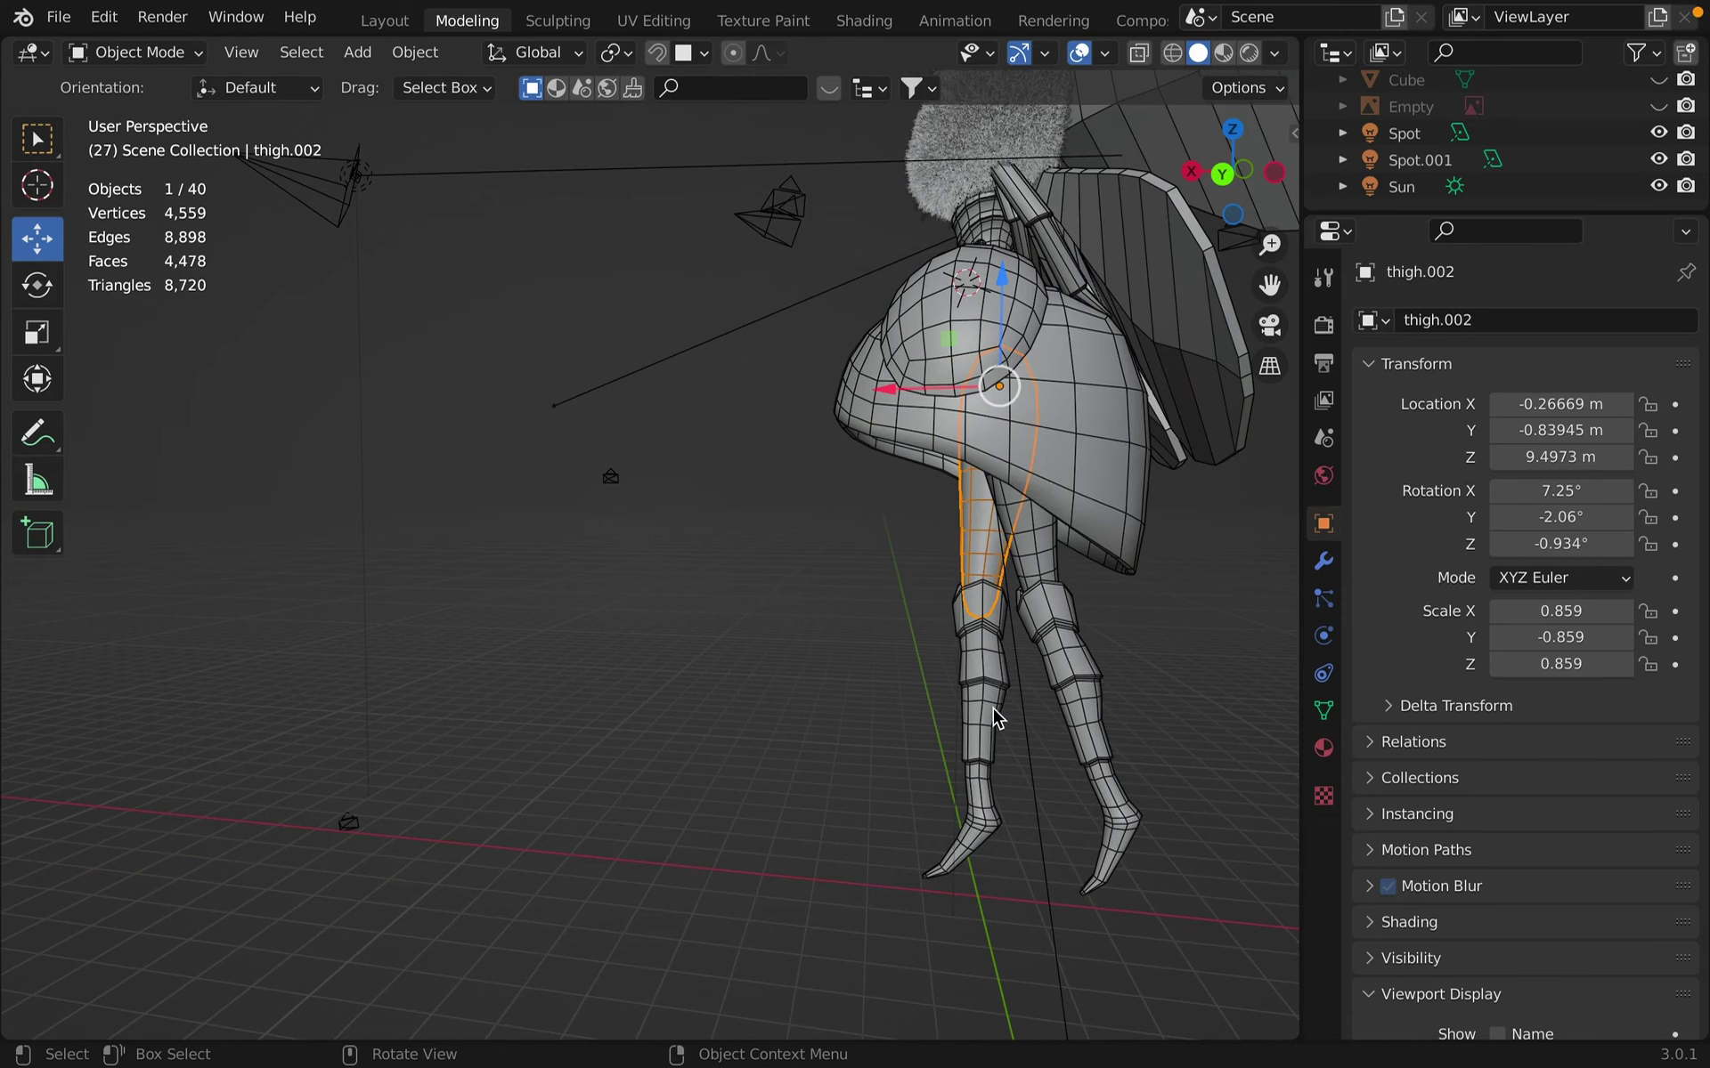
scroll(997, 714, "up", 5)
middle_click_drag(994, 709, 958, 636)
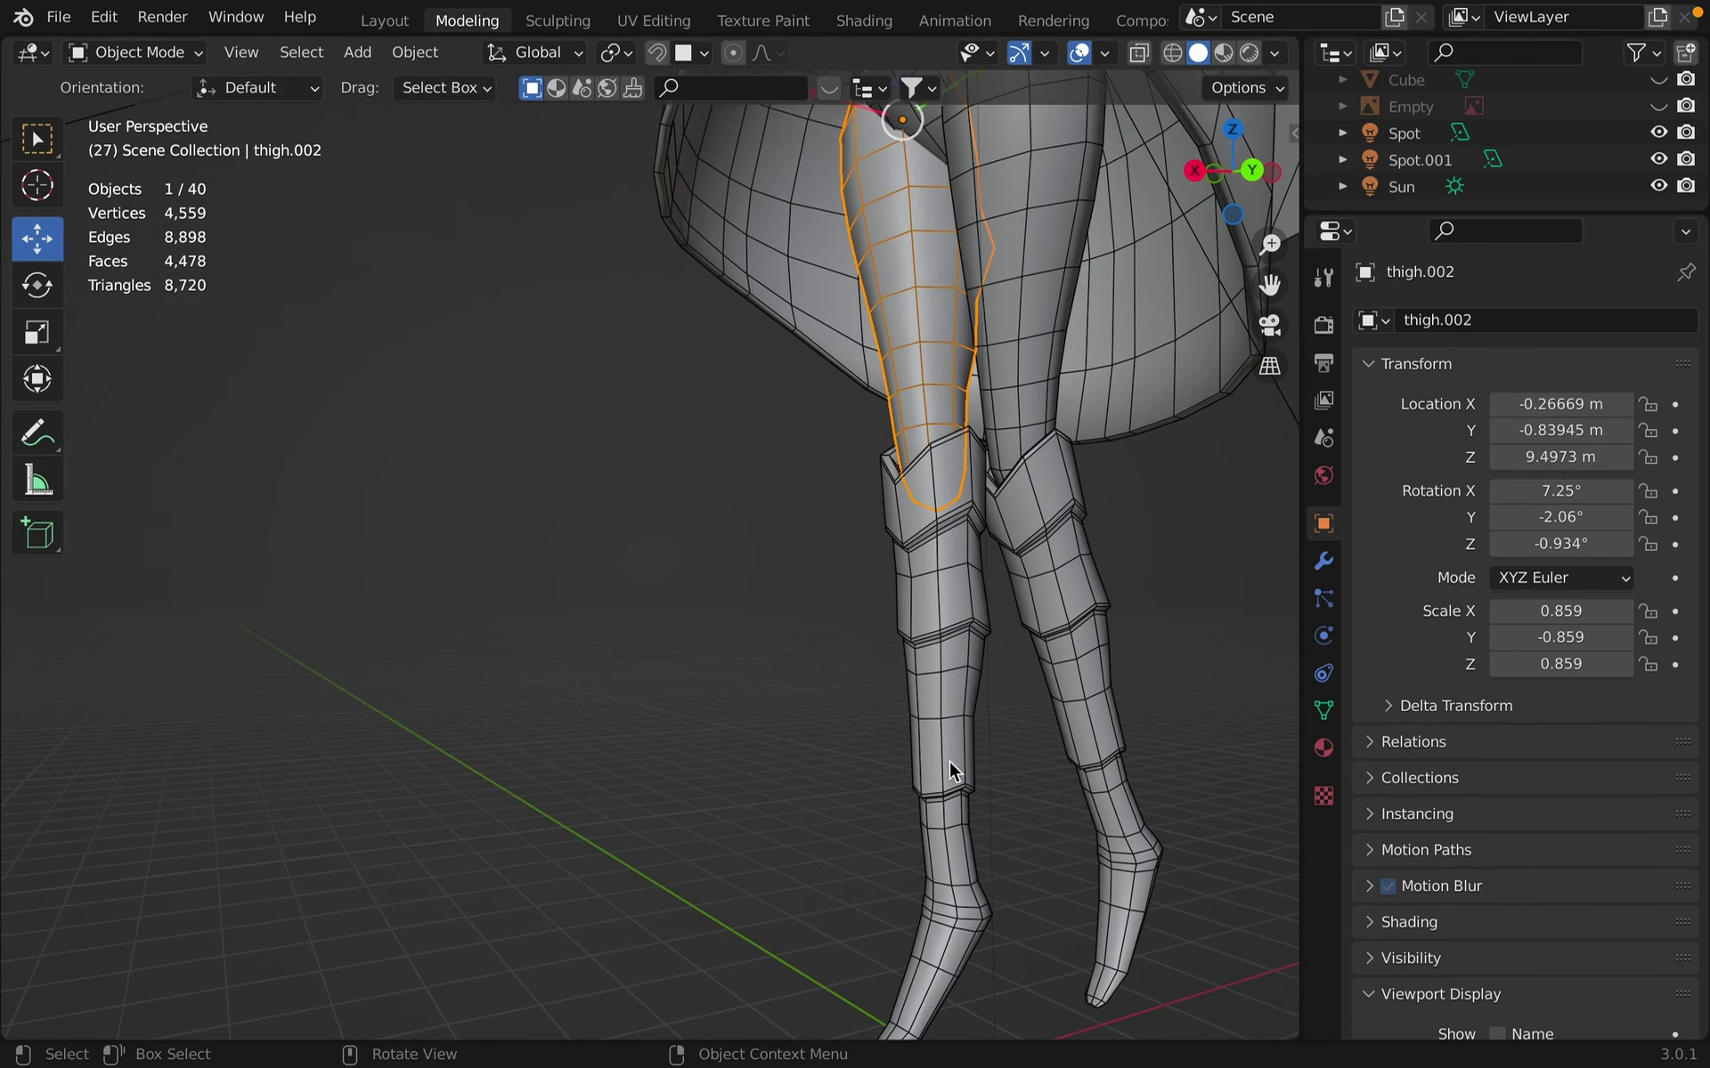
scroll(997, 565, "down", 2)
scroll(997, 565, "down", 3)
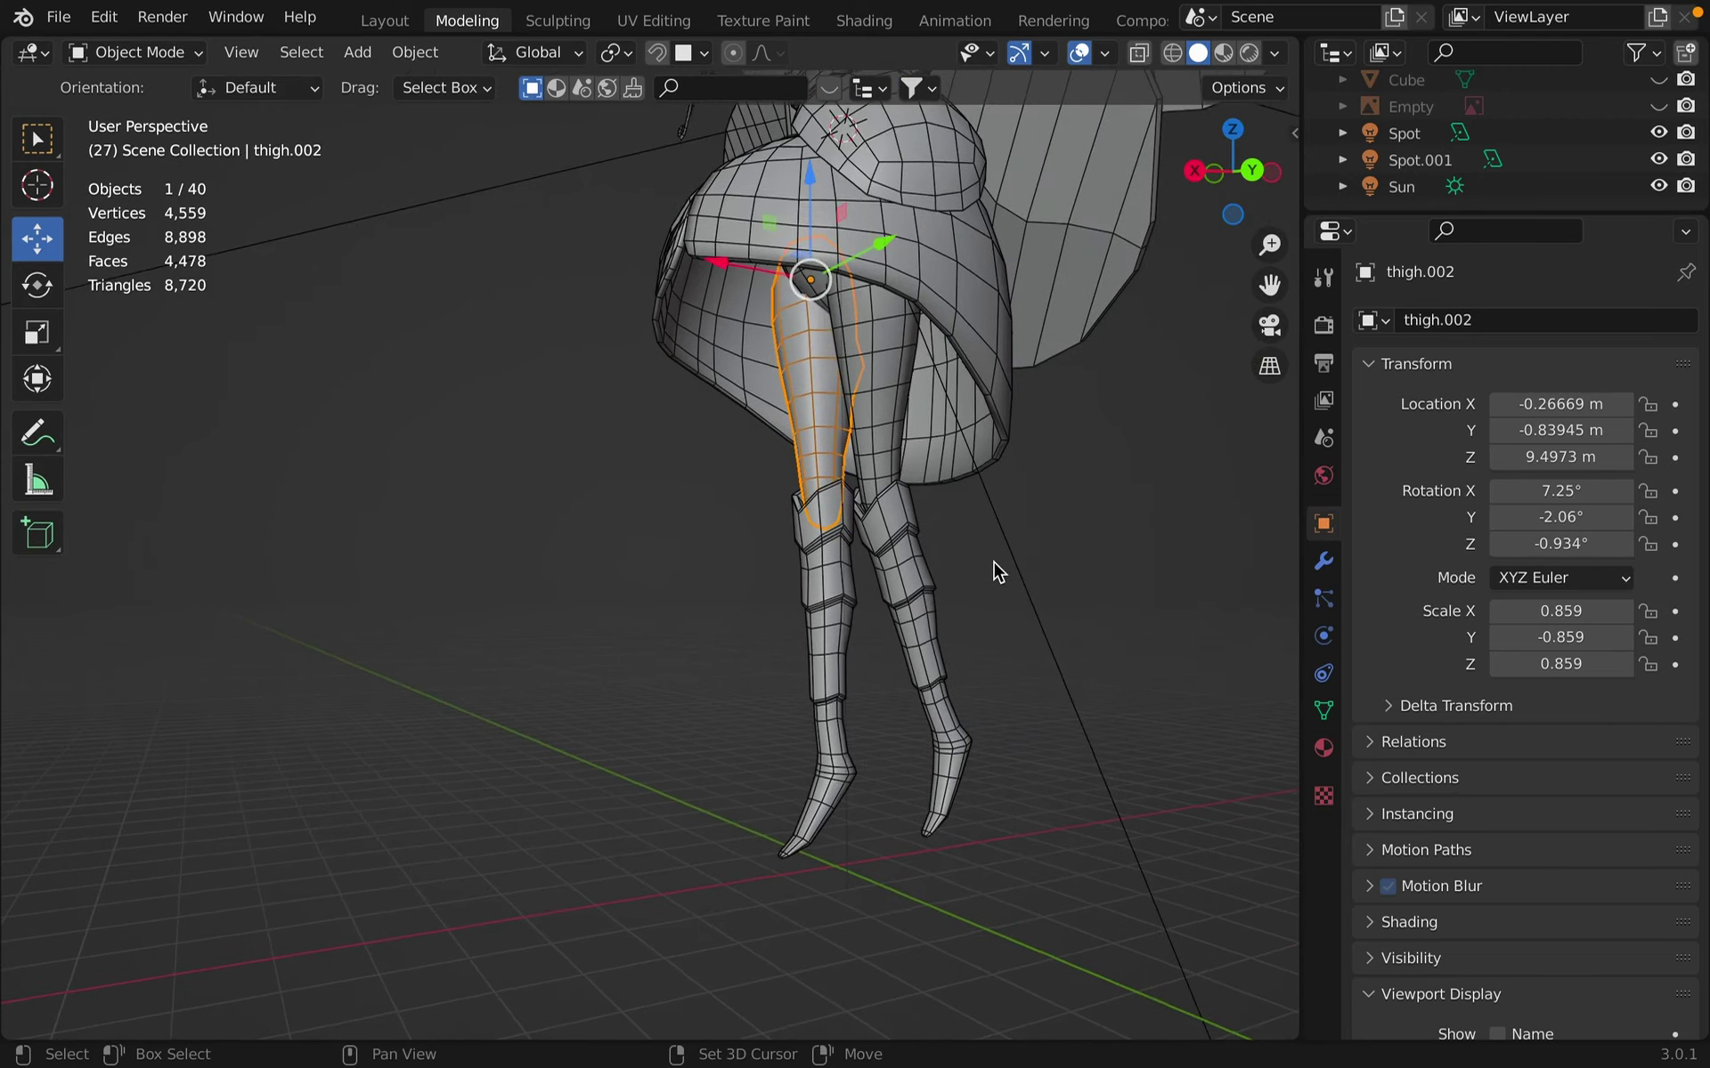
Return to the upper body and select the furry chest and the antenna bristles for inspection.
scroll(997, 568, "up", 6, "shift")
scroll(995, 570, "up", 1, "shift")
scroll(994, 570, "left", 6)
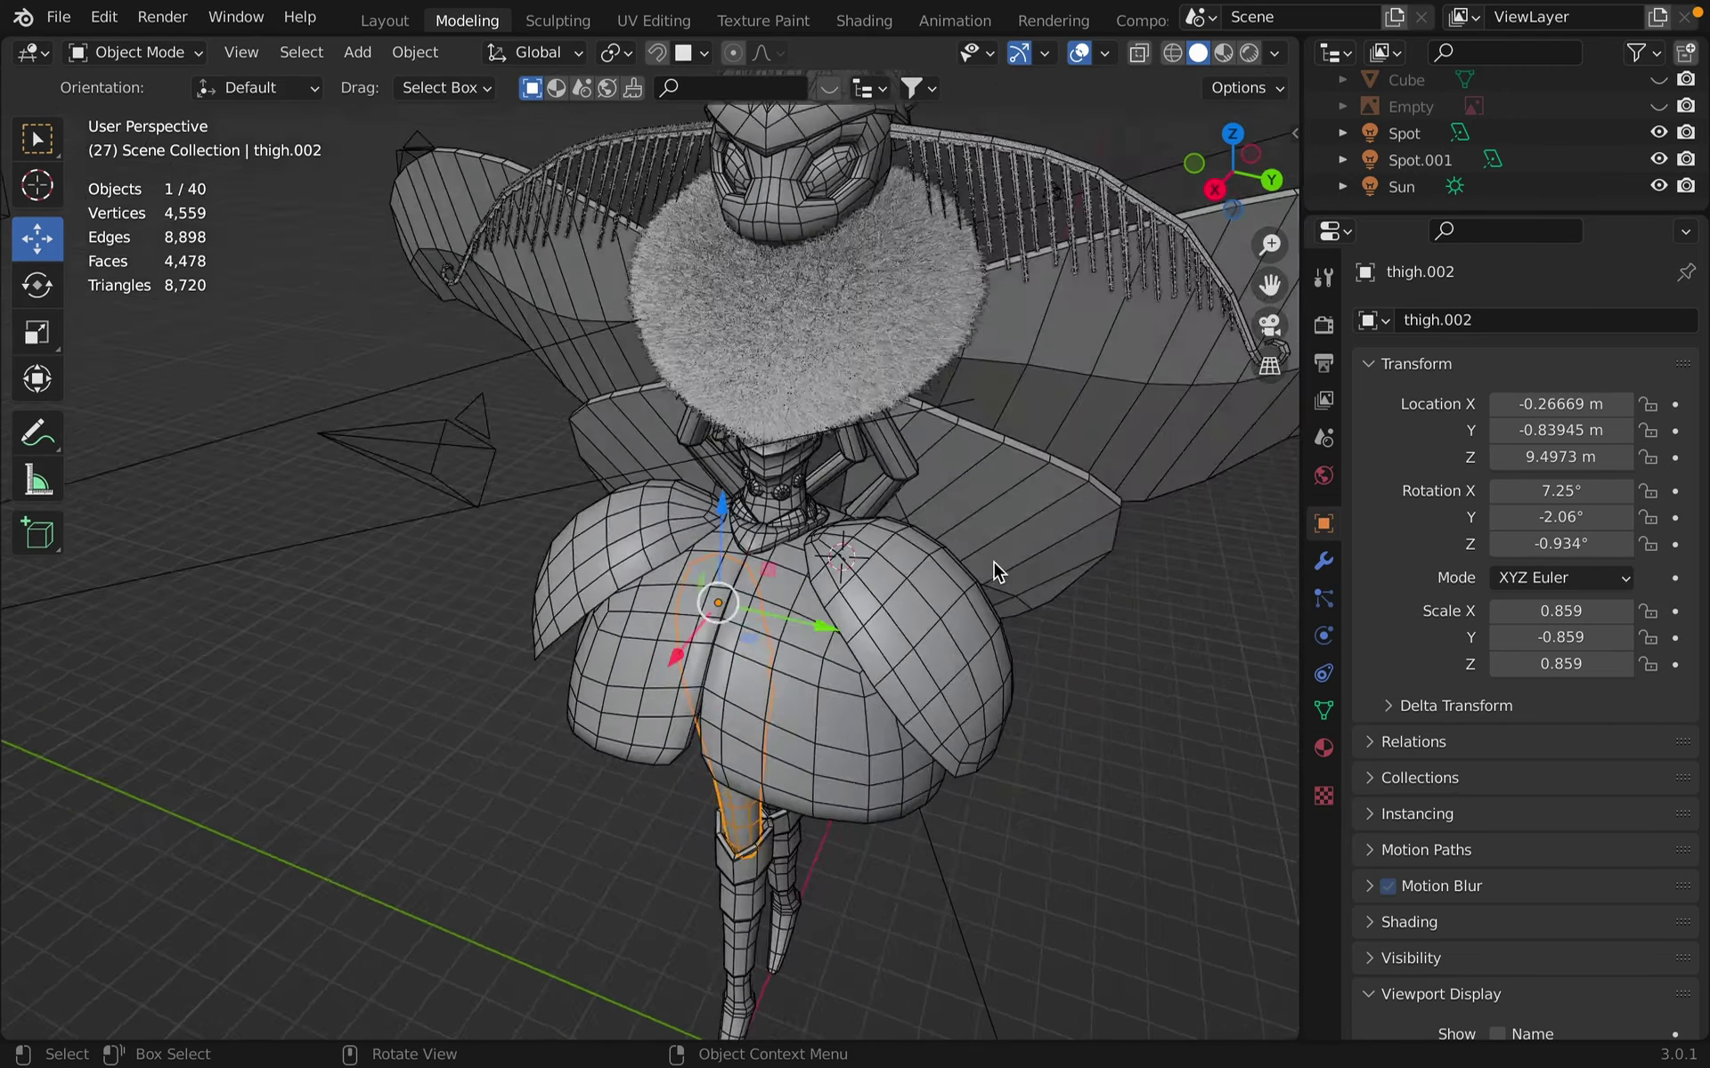
scroll(995, 570, "up", 1, "shift")
middle_click_drag(996, 570, 962, 580)
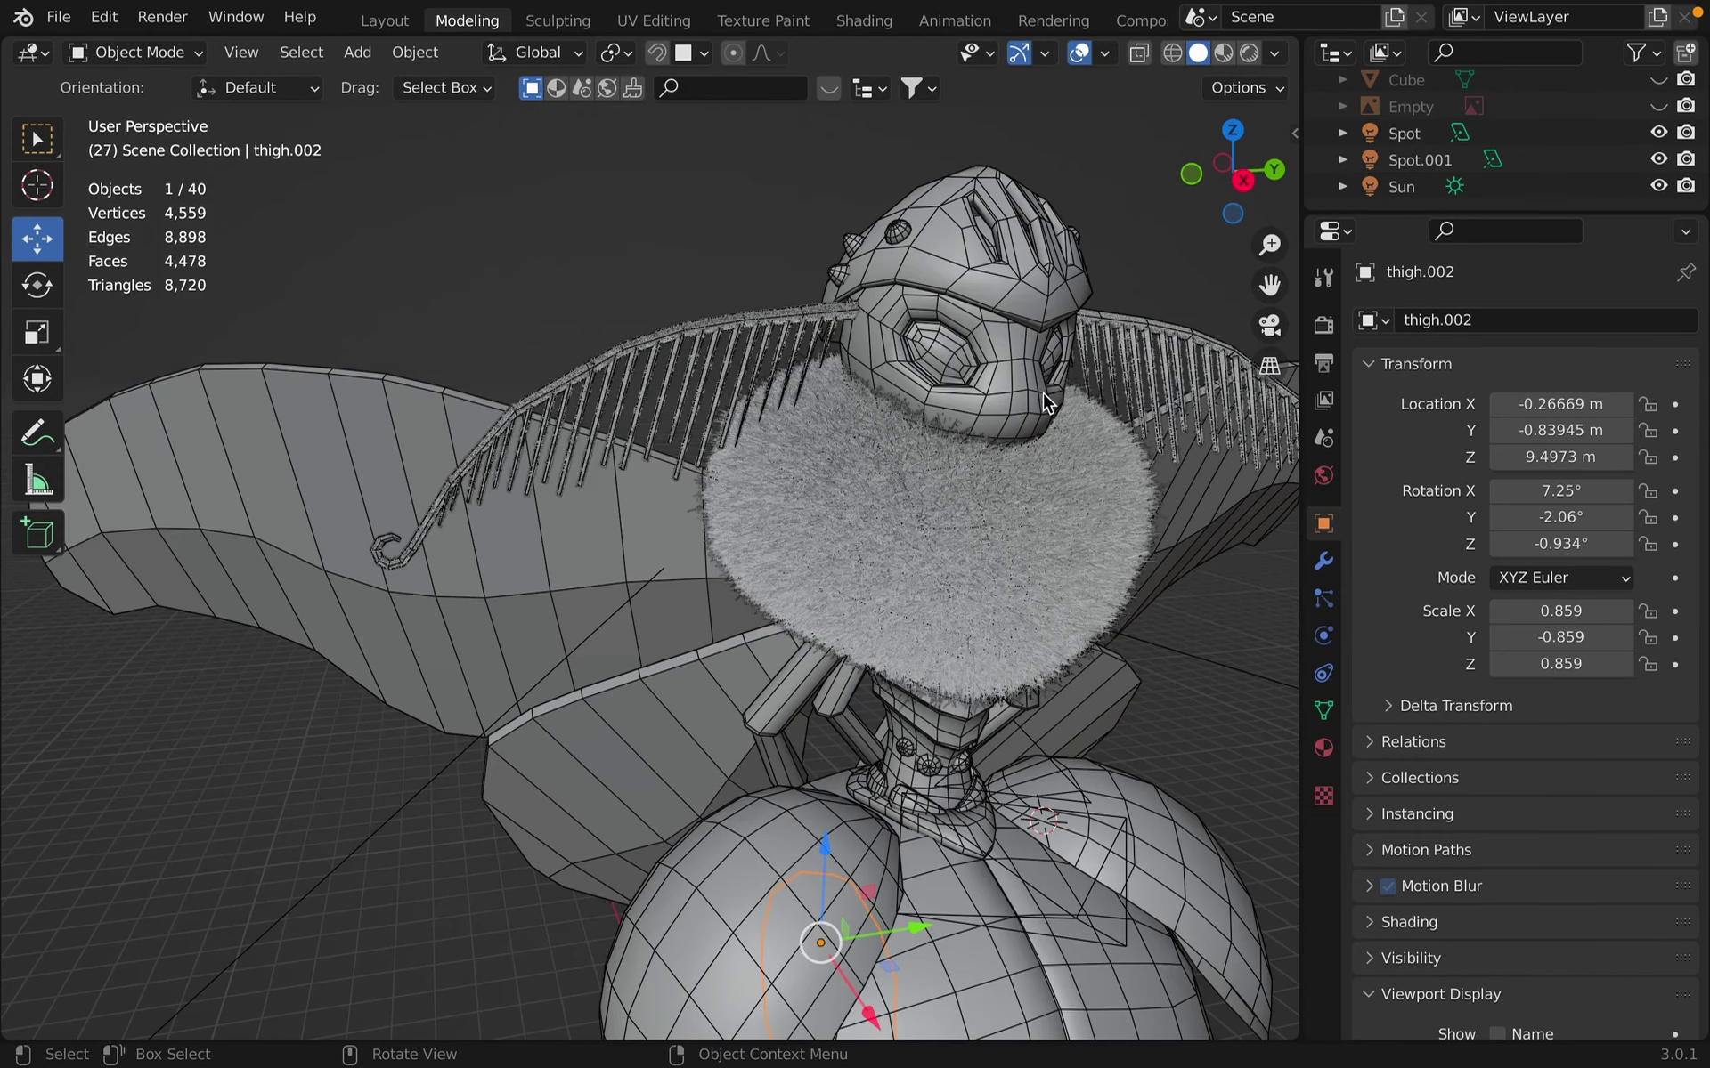
left_click(961, 580)
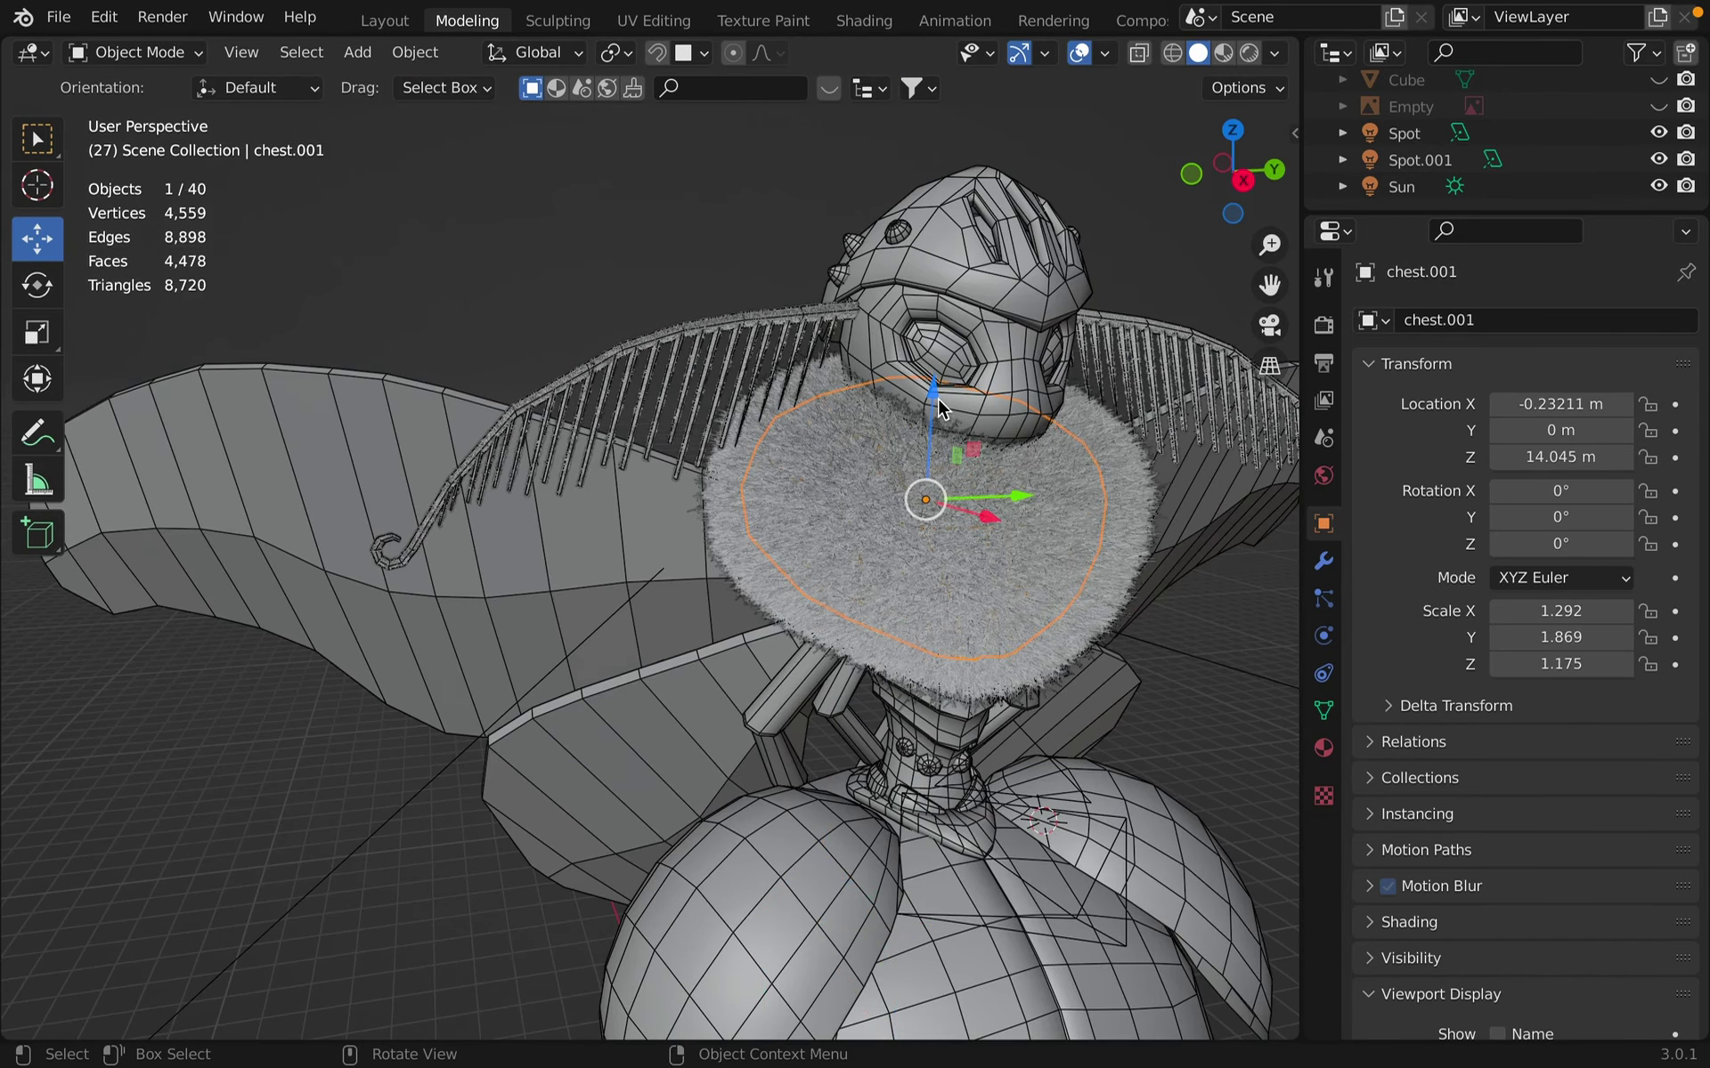
left_click(629, 354)
left_click(654, 394)
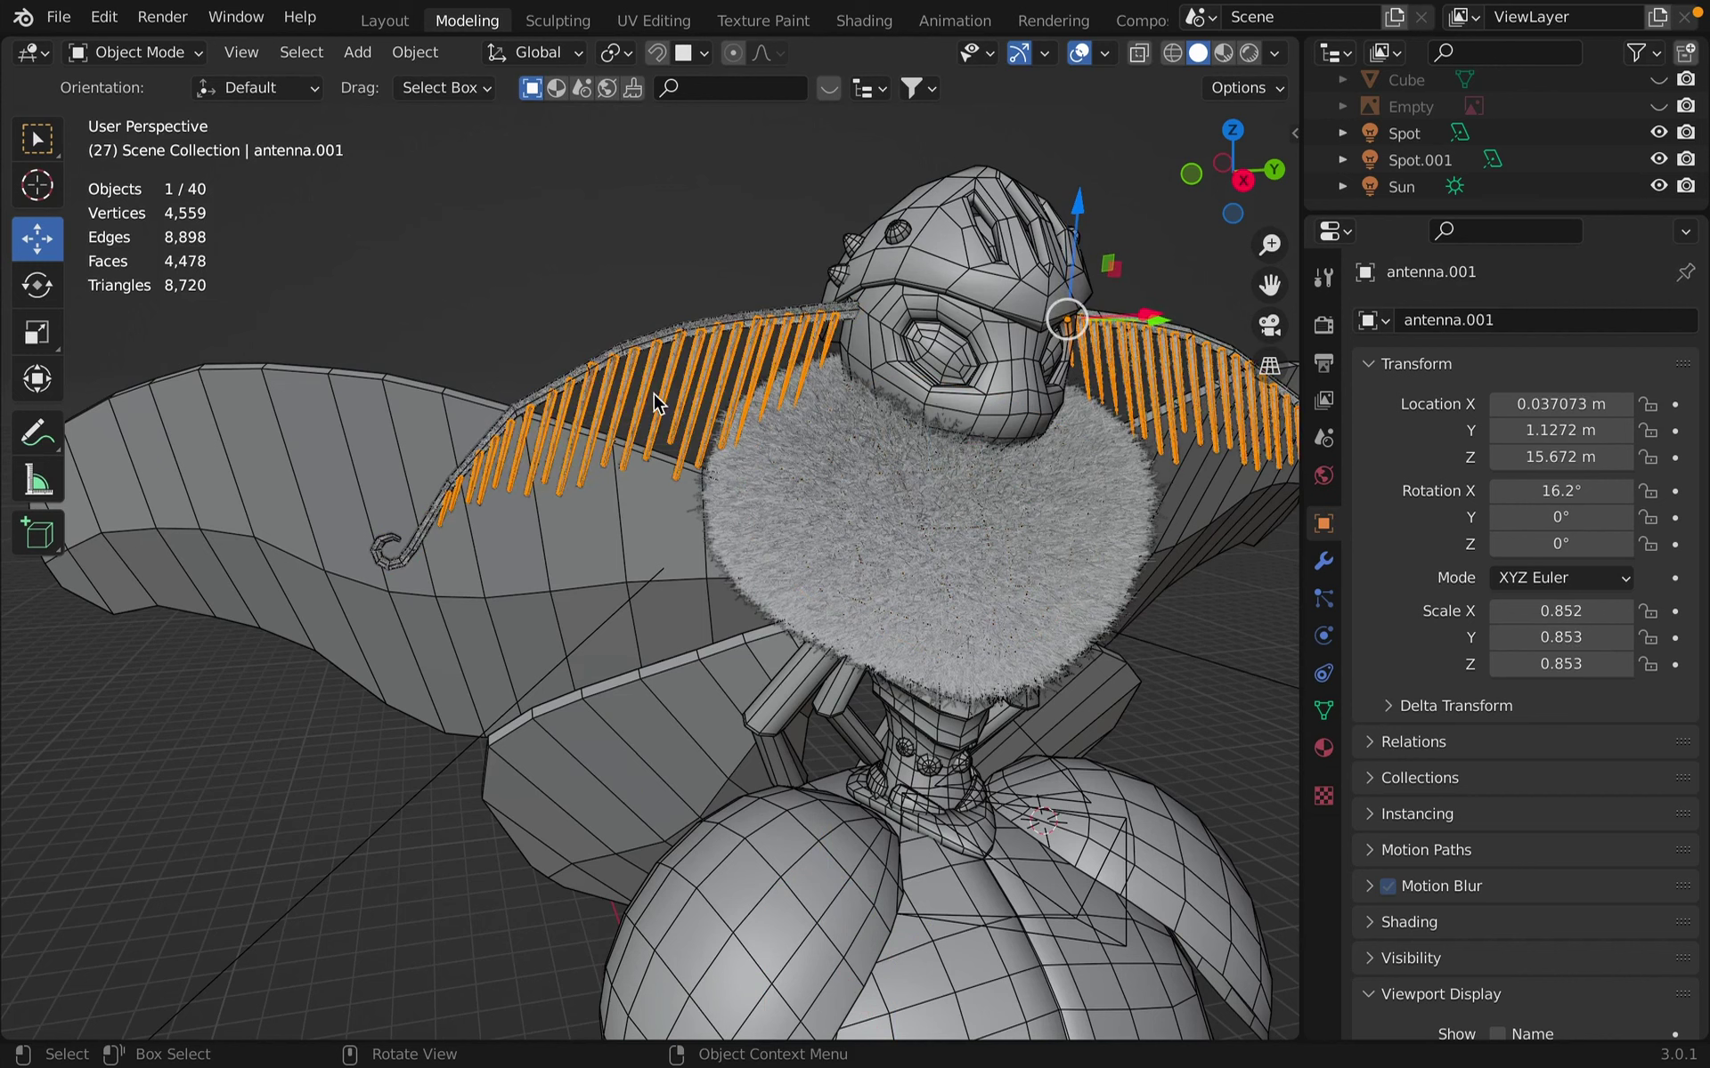
Compare the fur-covered chest with the antennae by selecting them alternately, finishing on the chest.
left_click(948, 511)
left_click(768, 323)
left_click(764, 323)
left_click(729, 369)
left_click(890, 512)
left_click(708, 333)
left_click(687, 370)
left_click(817, 468)
middle_click_drag(817, 468, 817, 467)
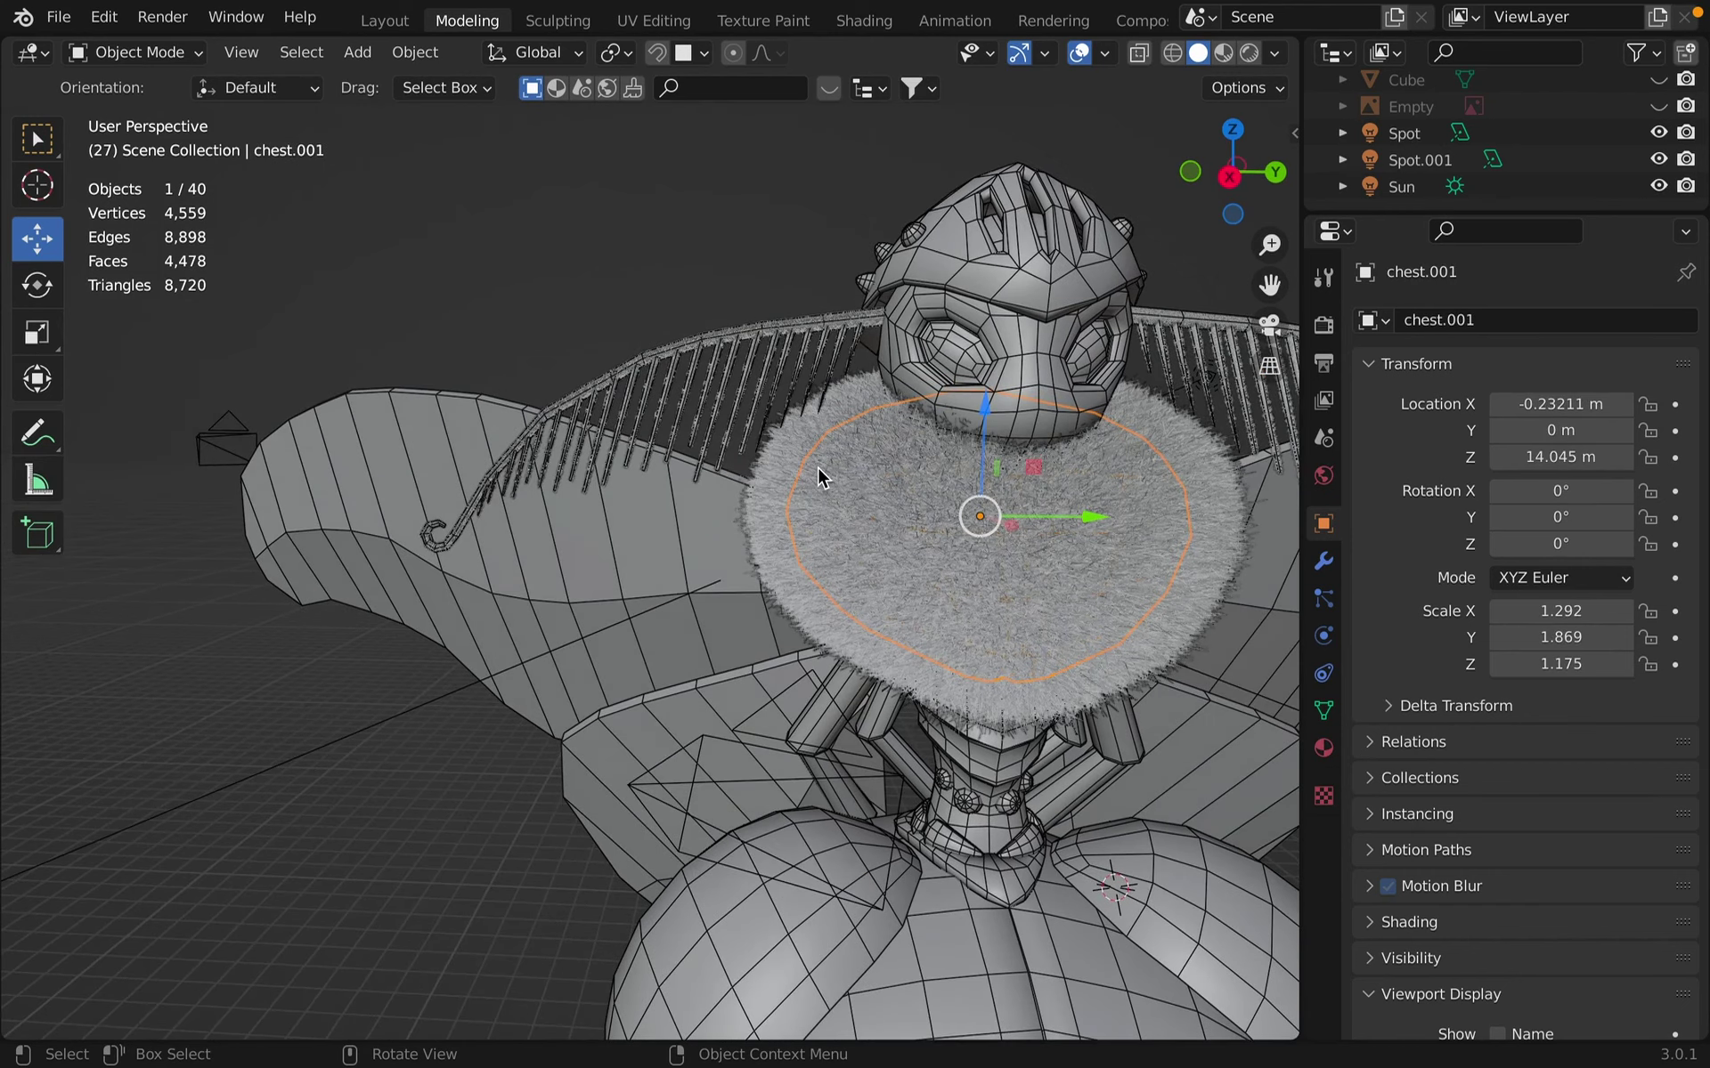
Select the large upper wing and examine its shape from the side and the front of the whole character.
scroll(826, 461, "down", 3)
middle_click_drag(825, 461, 776, 491)
left_click(769, 492)
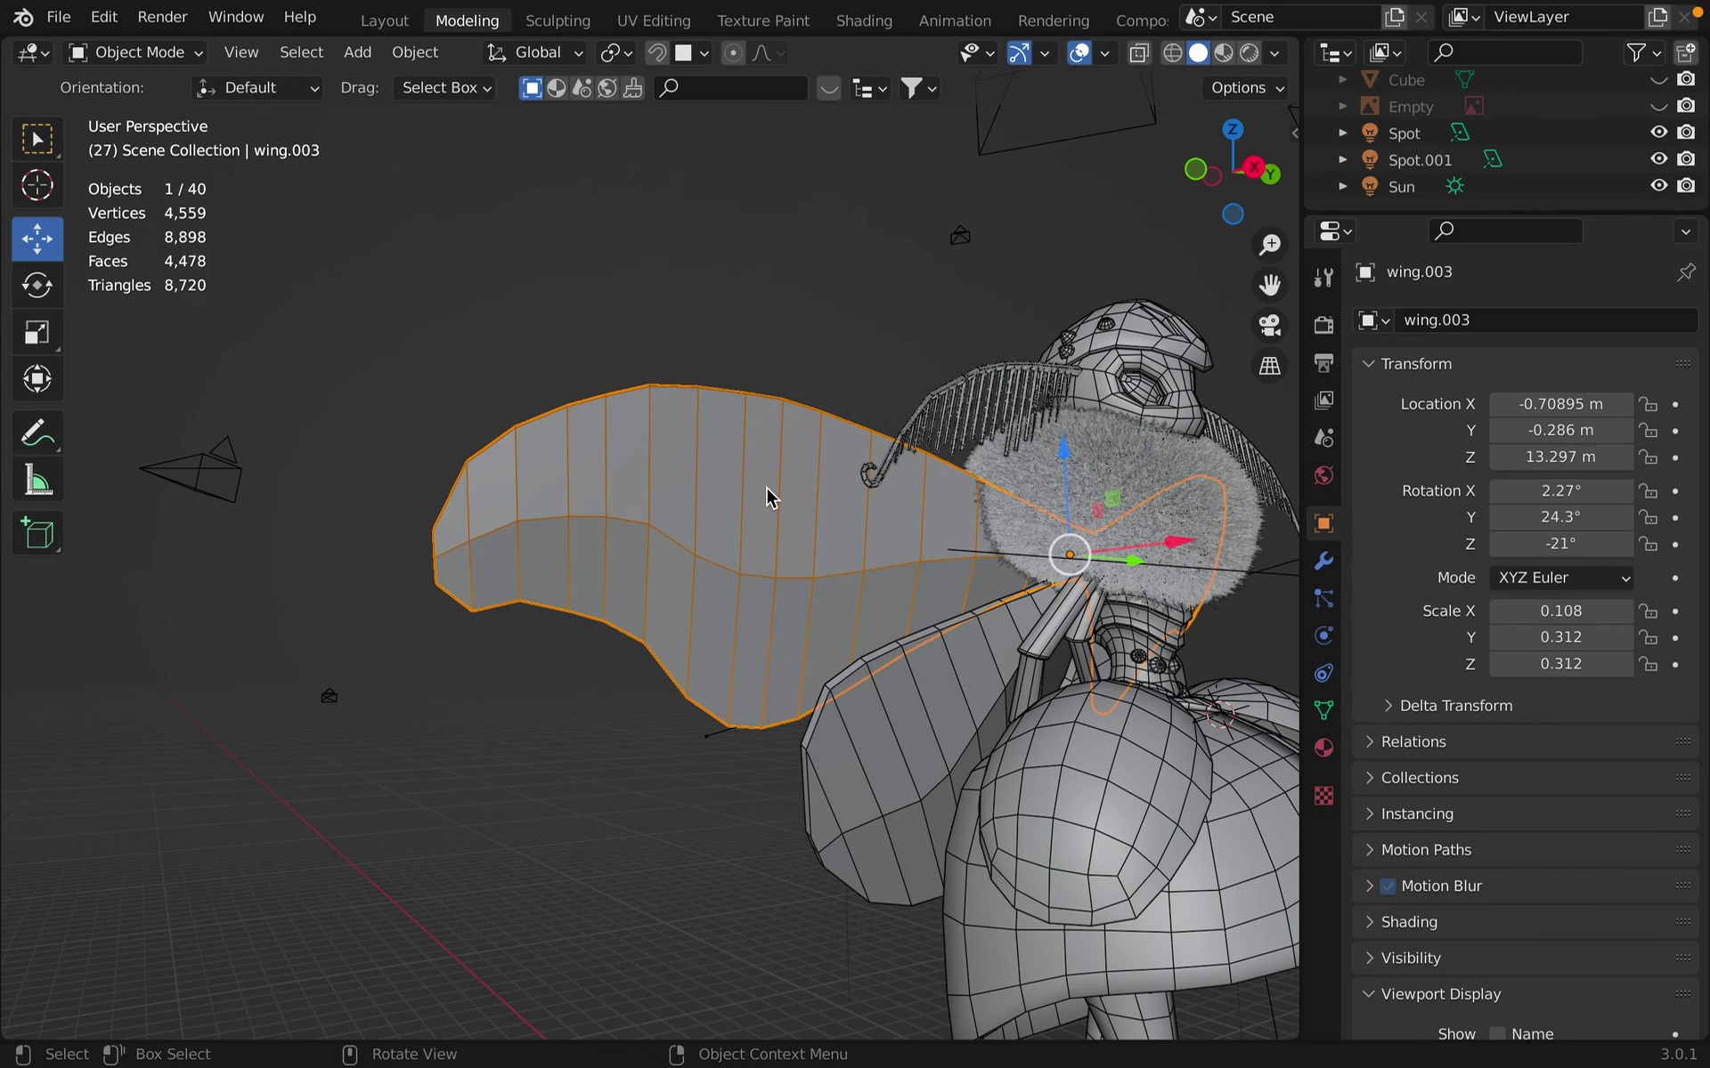
middle_click_drag(765, 487, 654, 508)
middle_click_drag(855, 517, 634, 420, "shift")
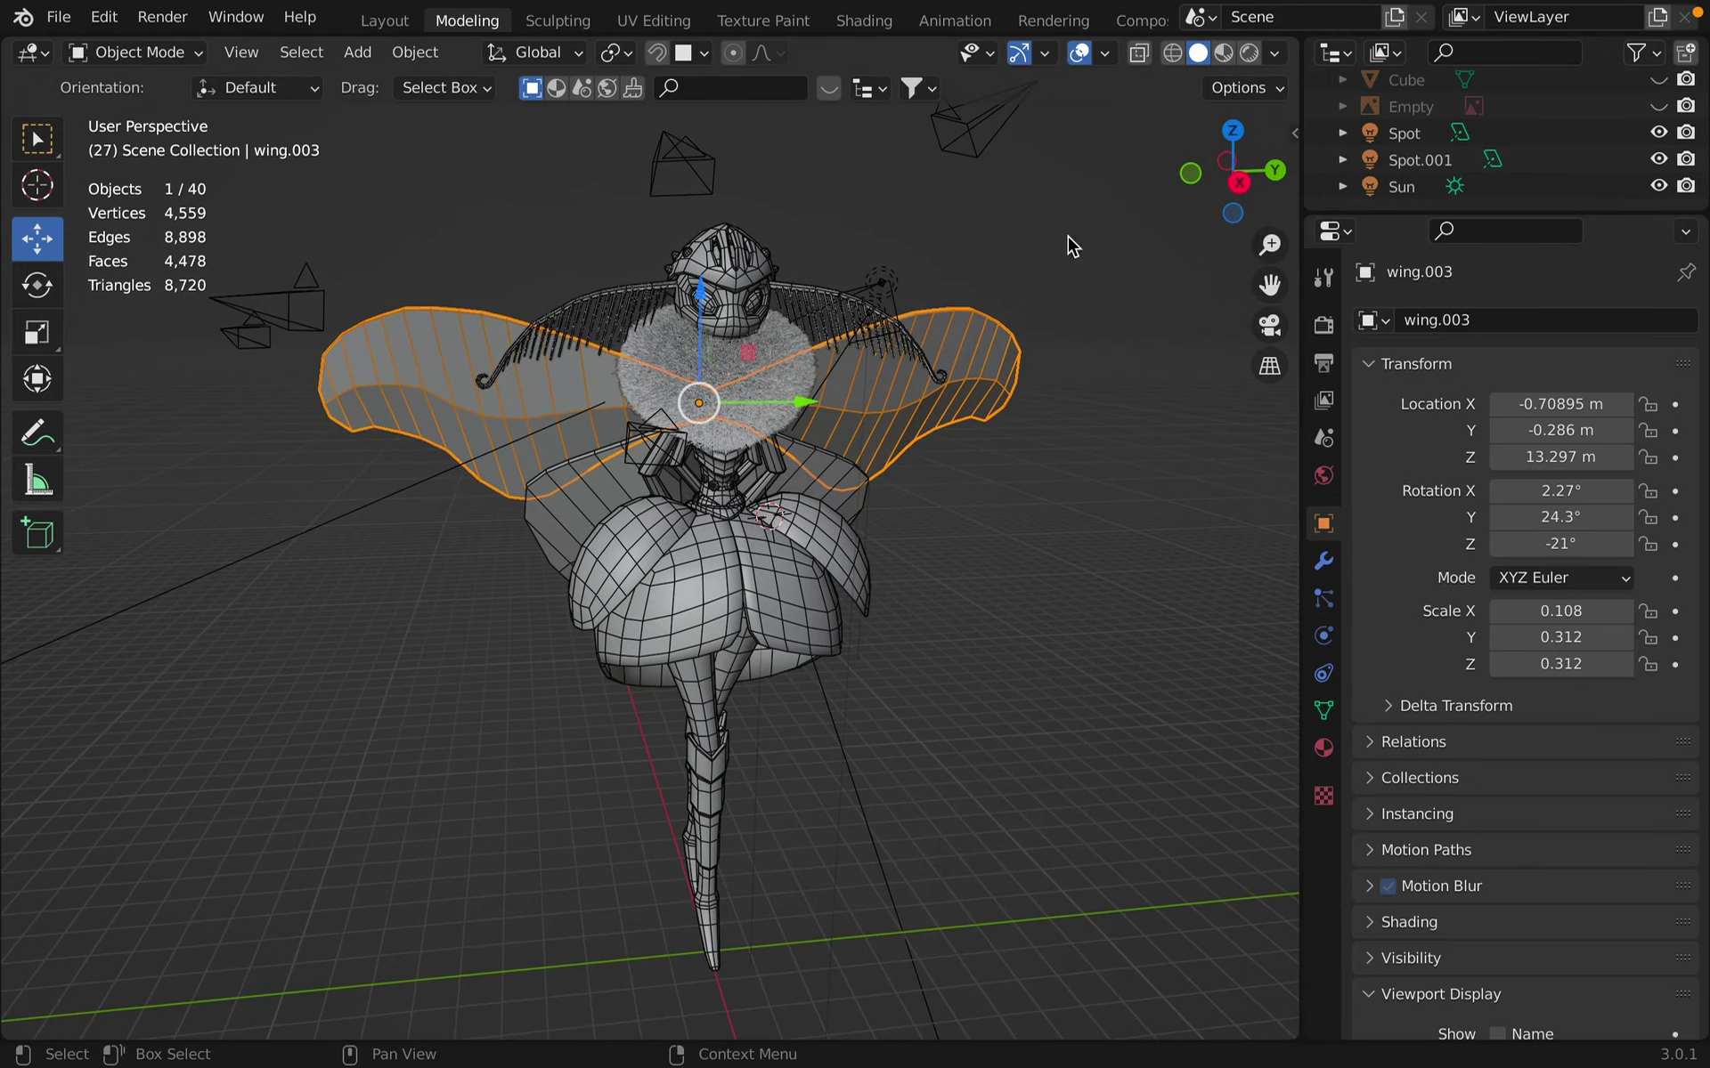
Deselect everything and examine the whole character from the side and from behind.
left_click(1048, 255)
middle_click_drag(1048, 255, 1247, 228)
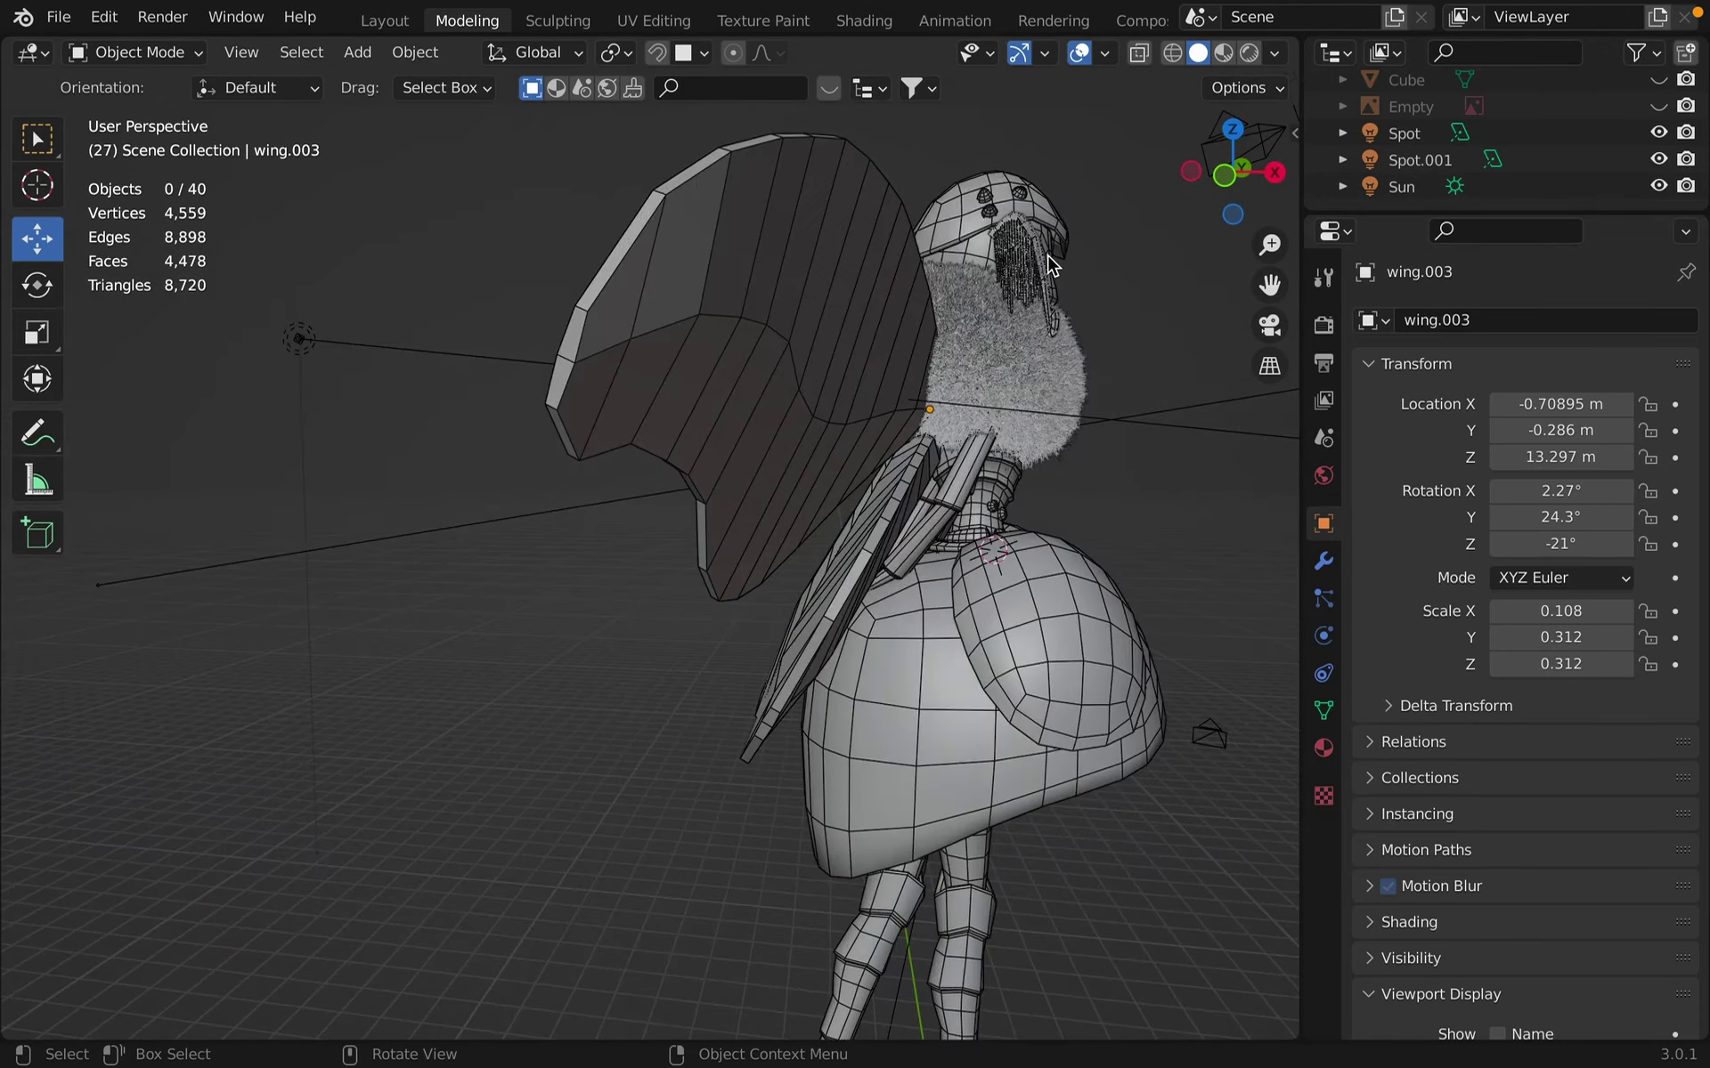
scroll(1050, 260, "down", 8)
middle_click_drag(1049, 259, 1177, 307)
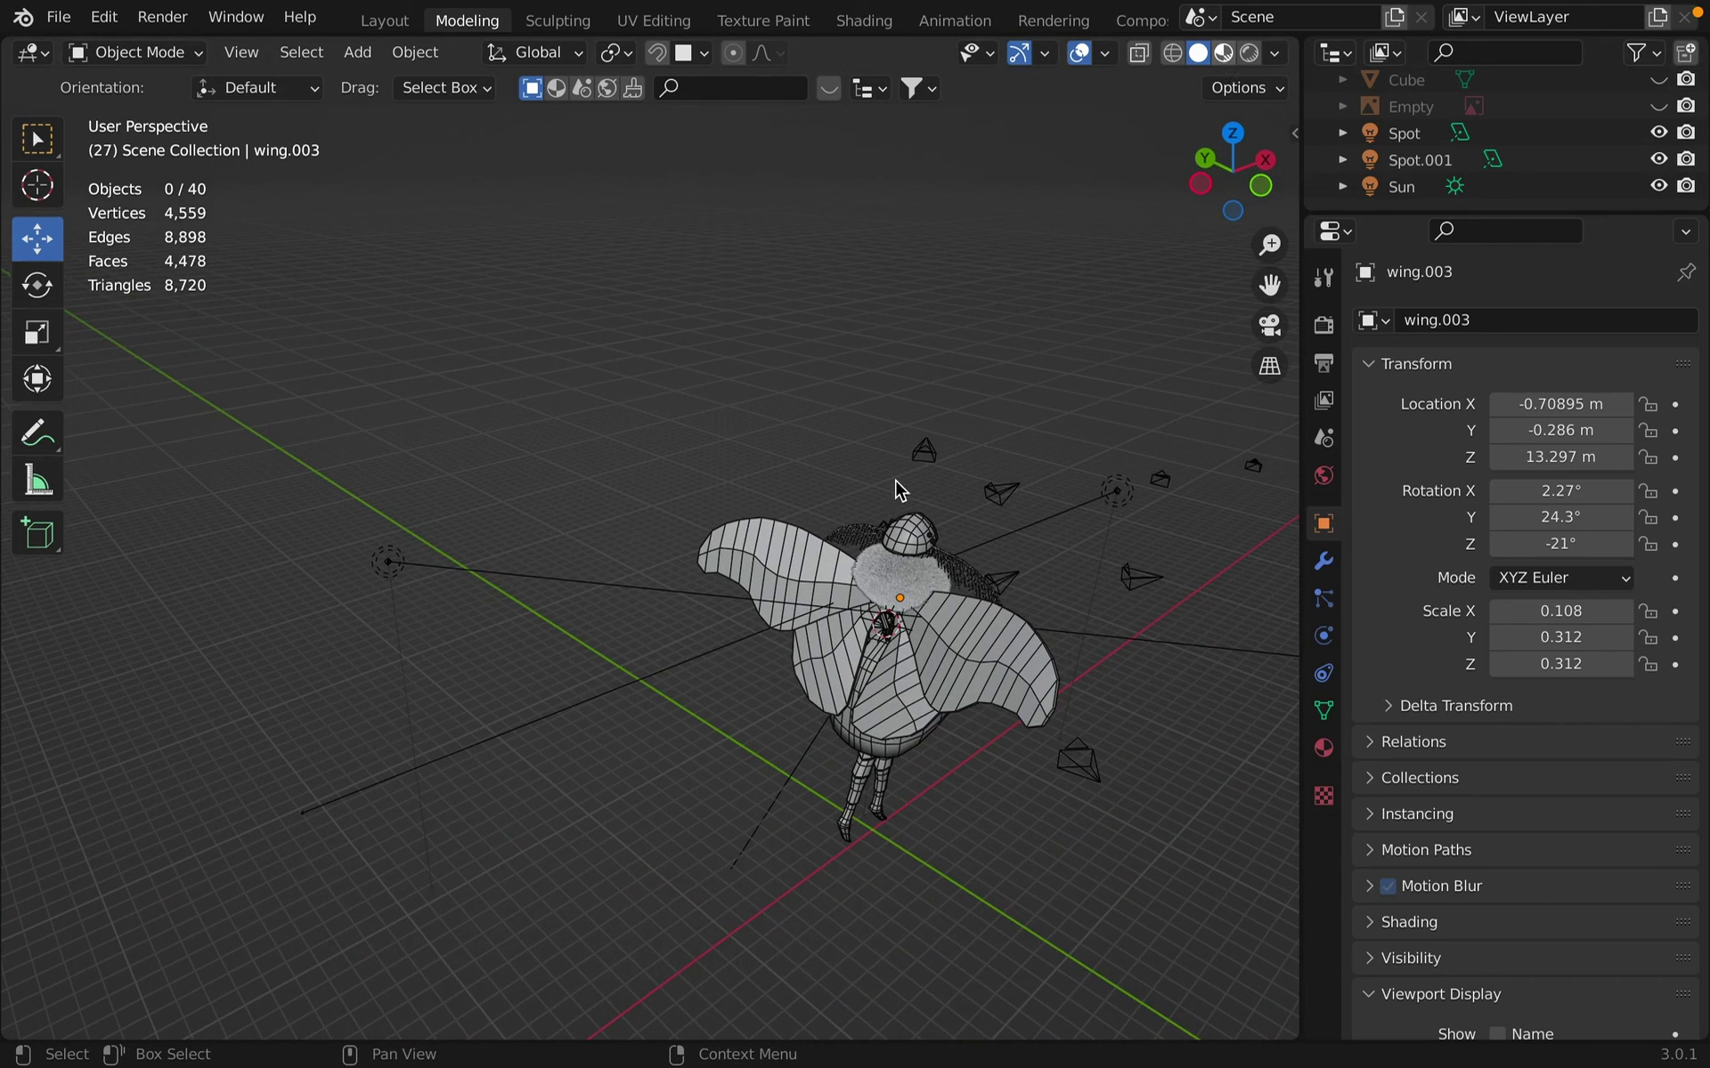
Display the model in Material Preview shading and inspect its colours from the back, side and front.
key("z")
key("2")
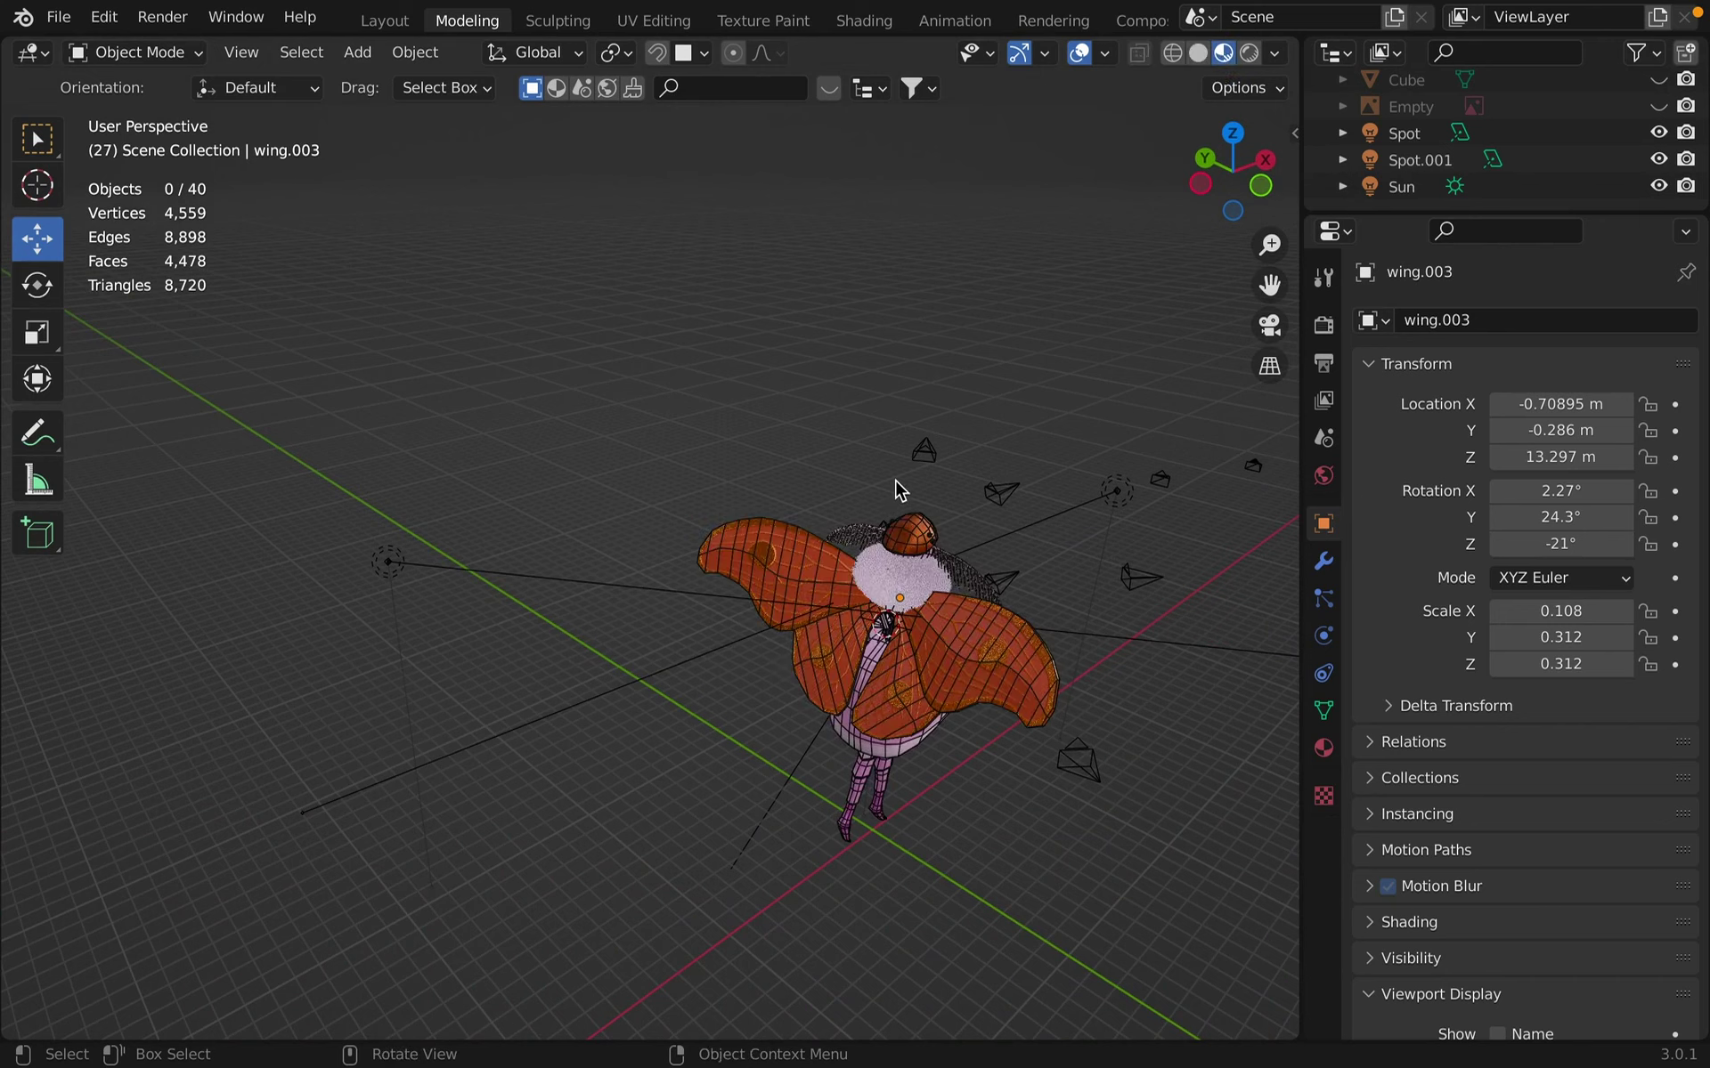
middle_click_drag(899, 488, 721, 497)
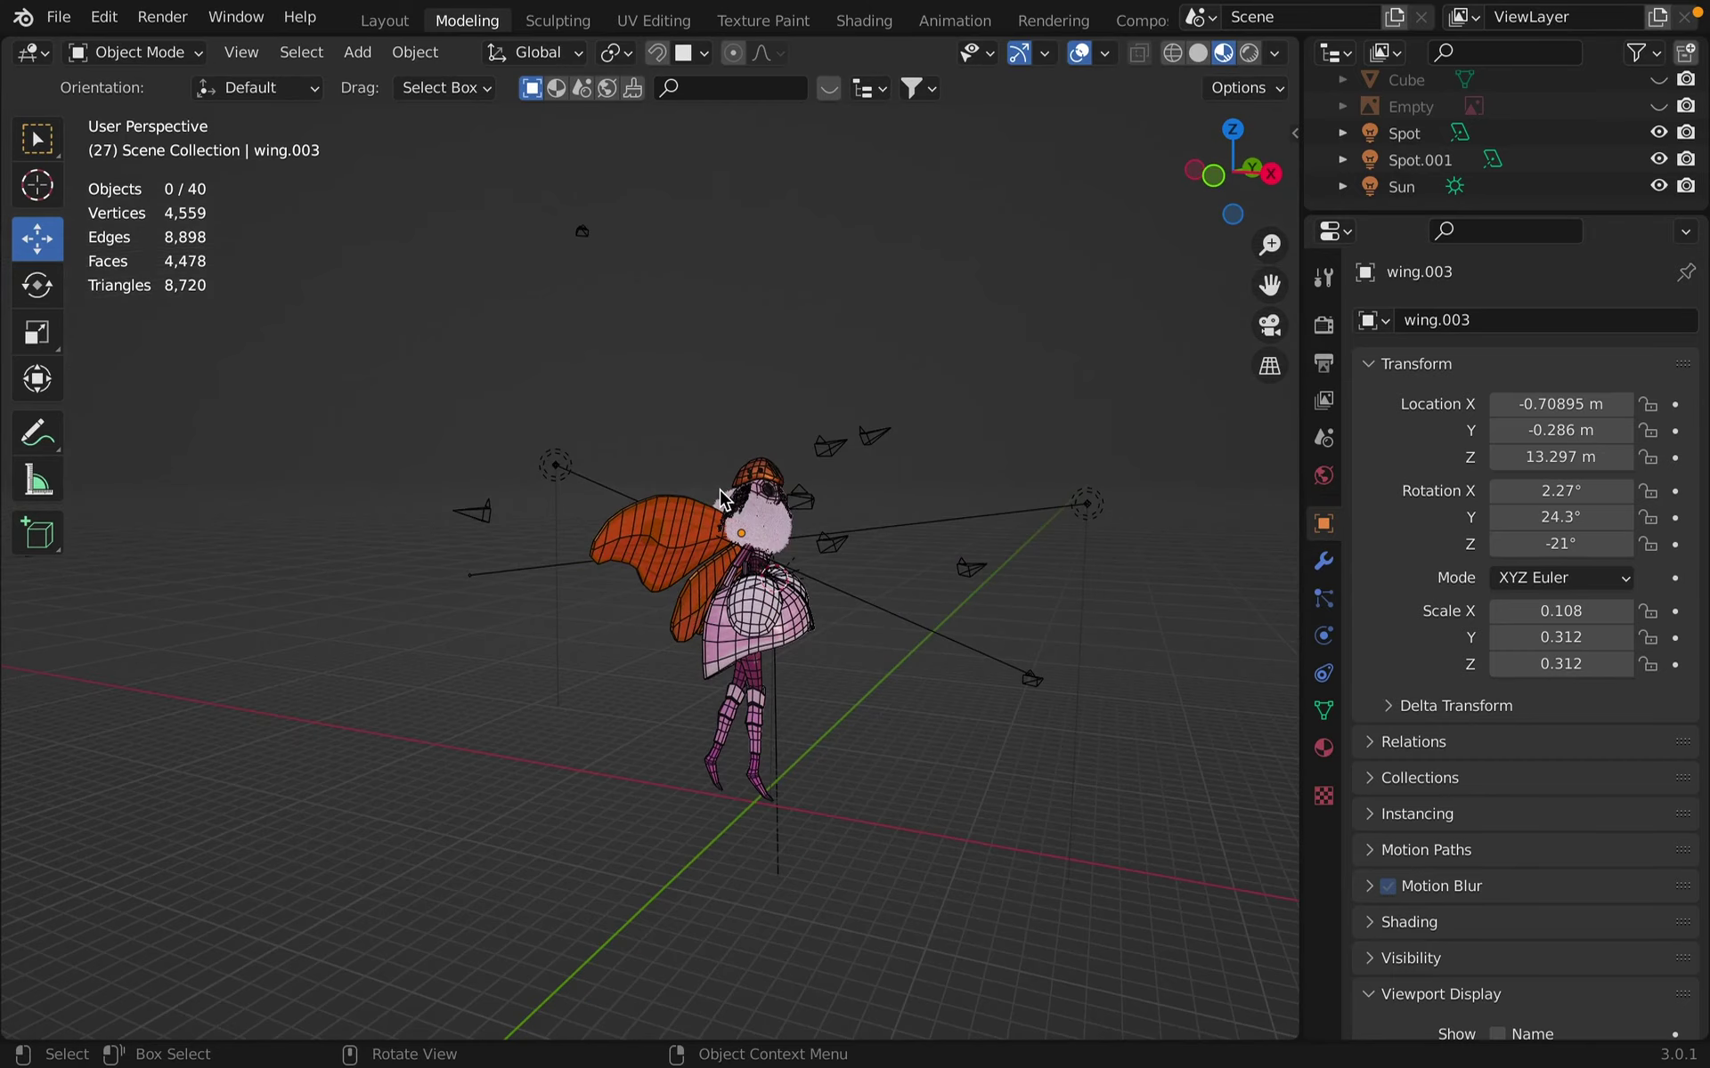
scroll(828, 552, "up", 2)
middle_click_drag(826, 553, 905, 693)
scroll(904, 694, "up", 3)
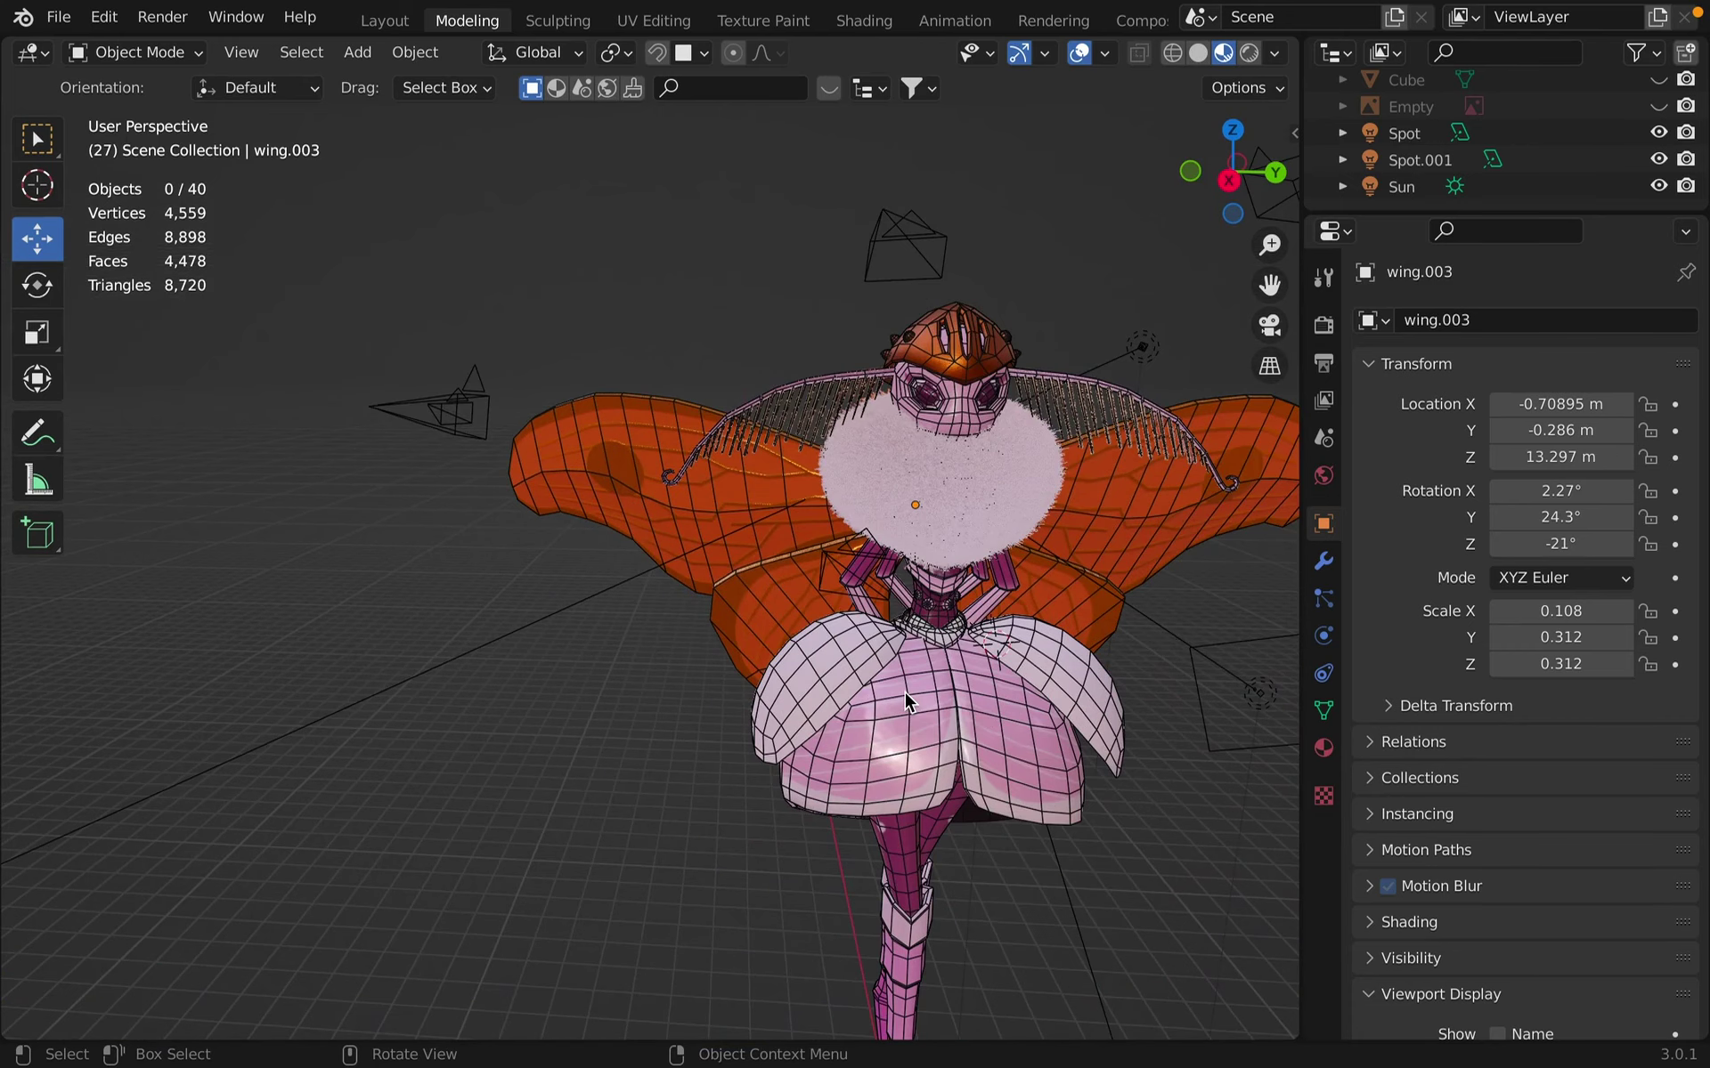
scroll(904, 692, "up", 2)
middle_click_drag(905, 692, 695, 589, "shift")
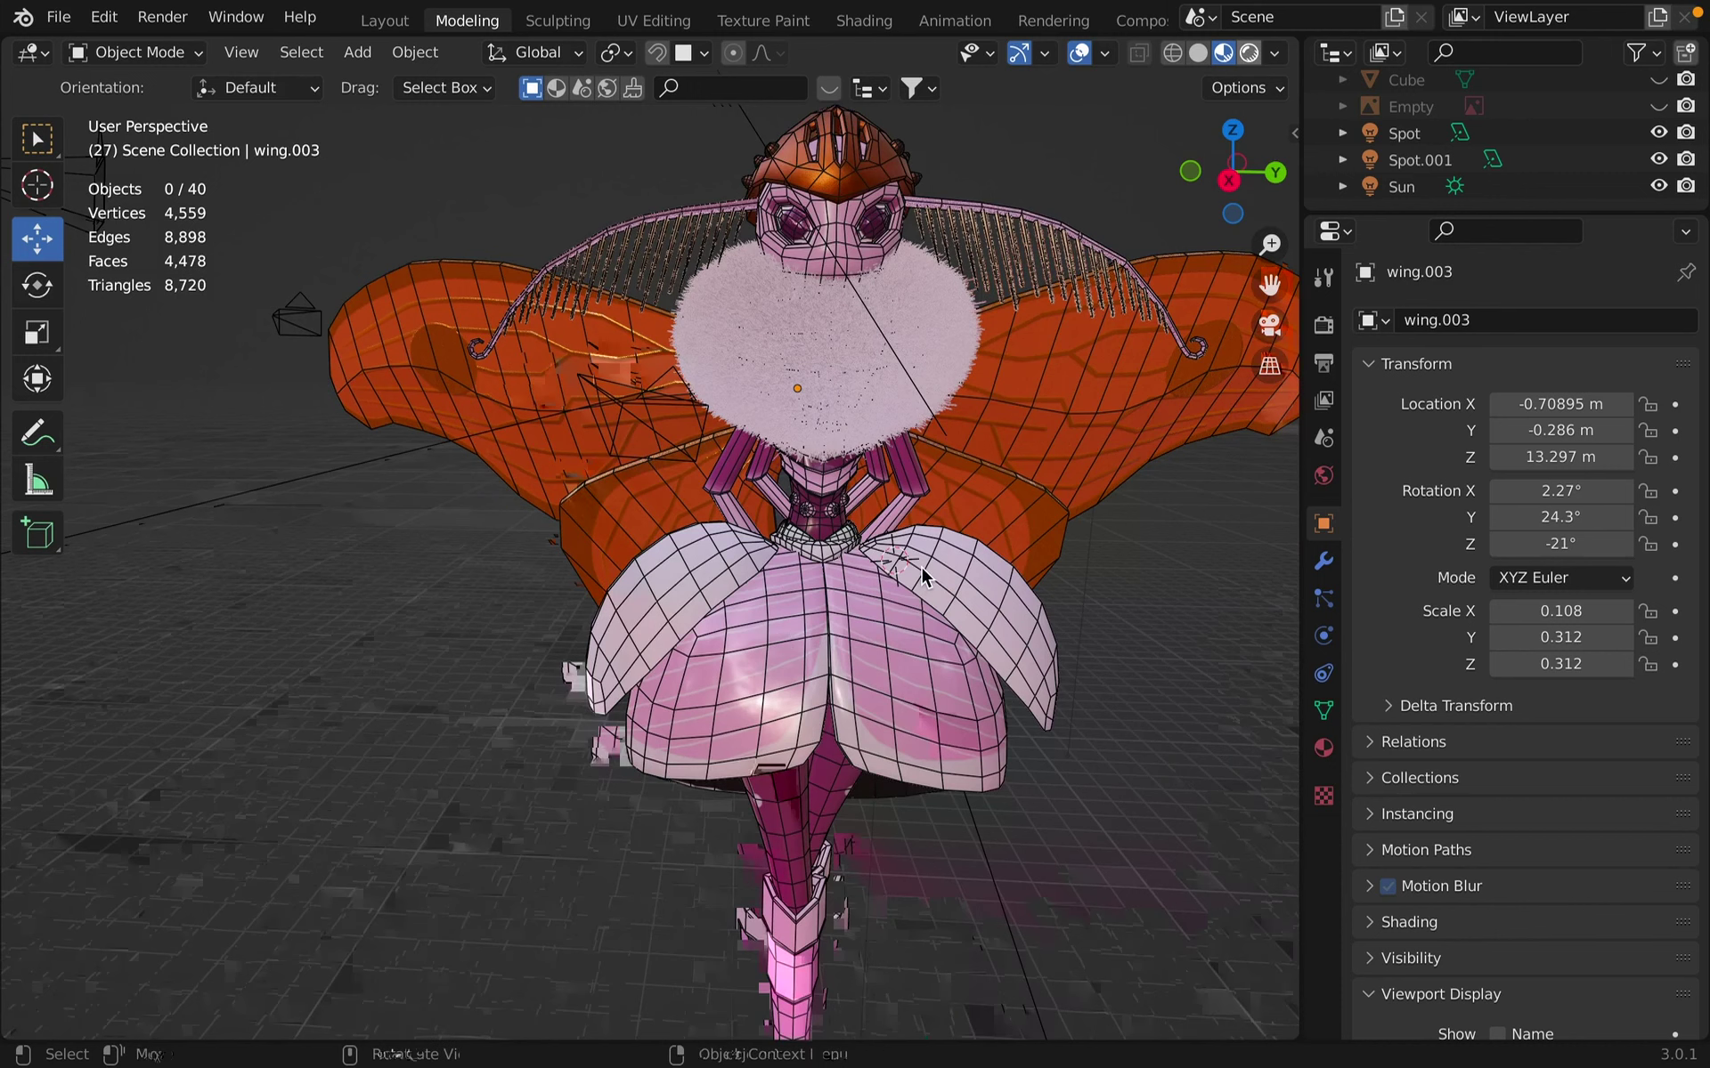
Switch the viewport to Rendered shading and turn off the wireframe overlay.
left_click(1250, 53)
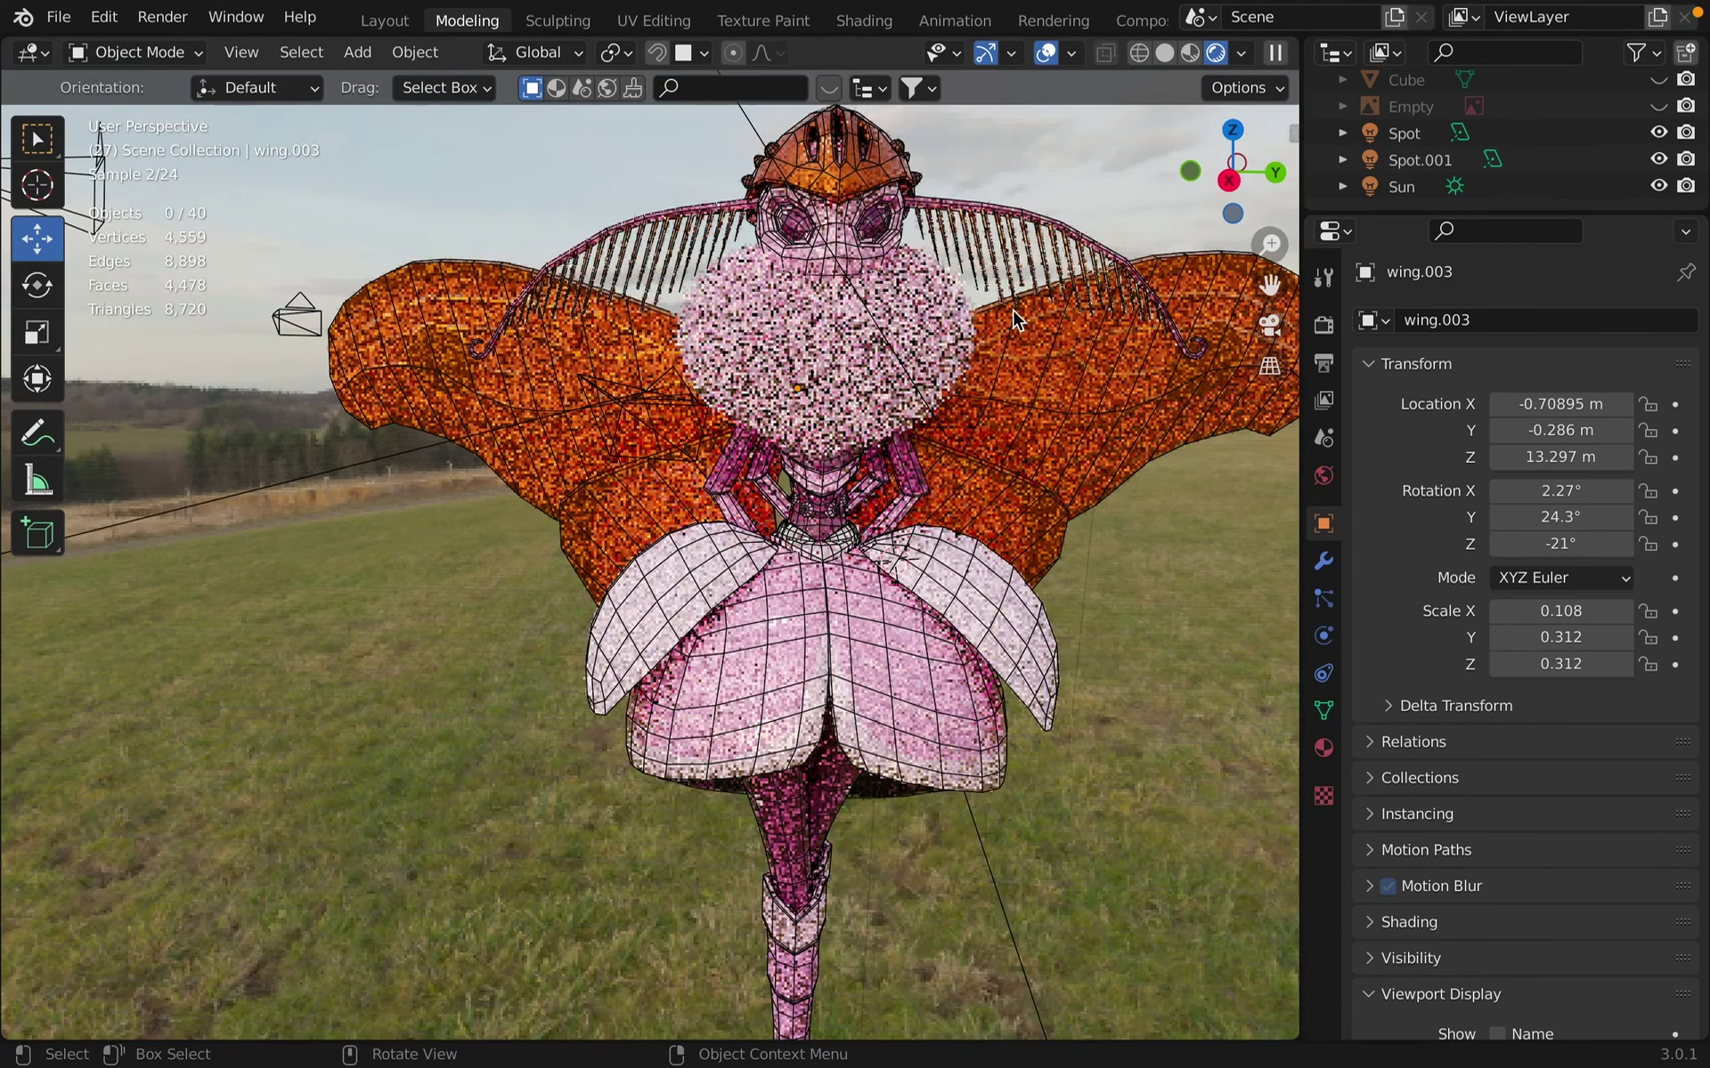
left_click(1073, 53)
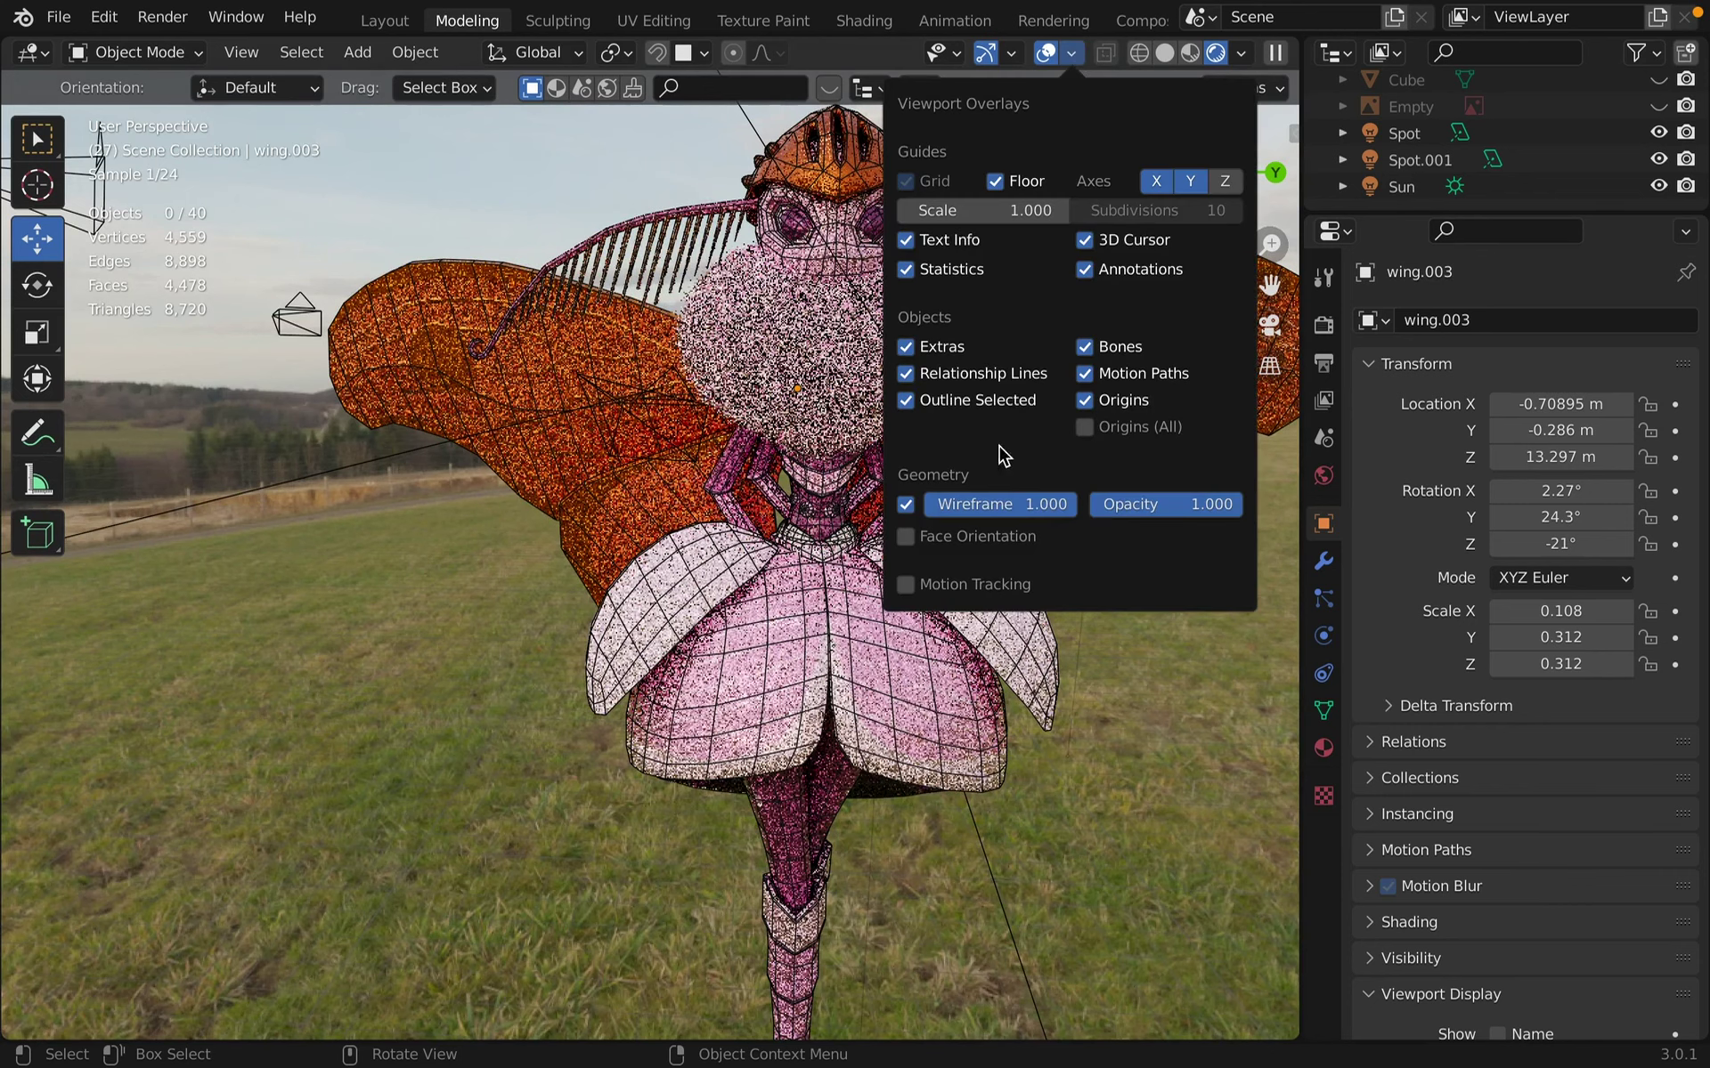
left_click(907, 504)
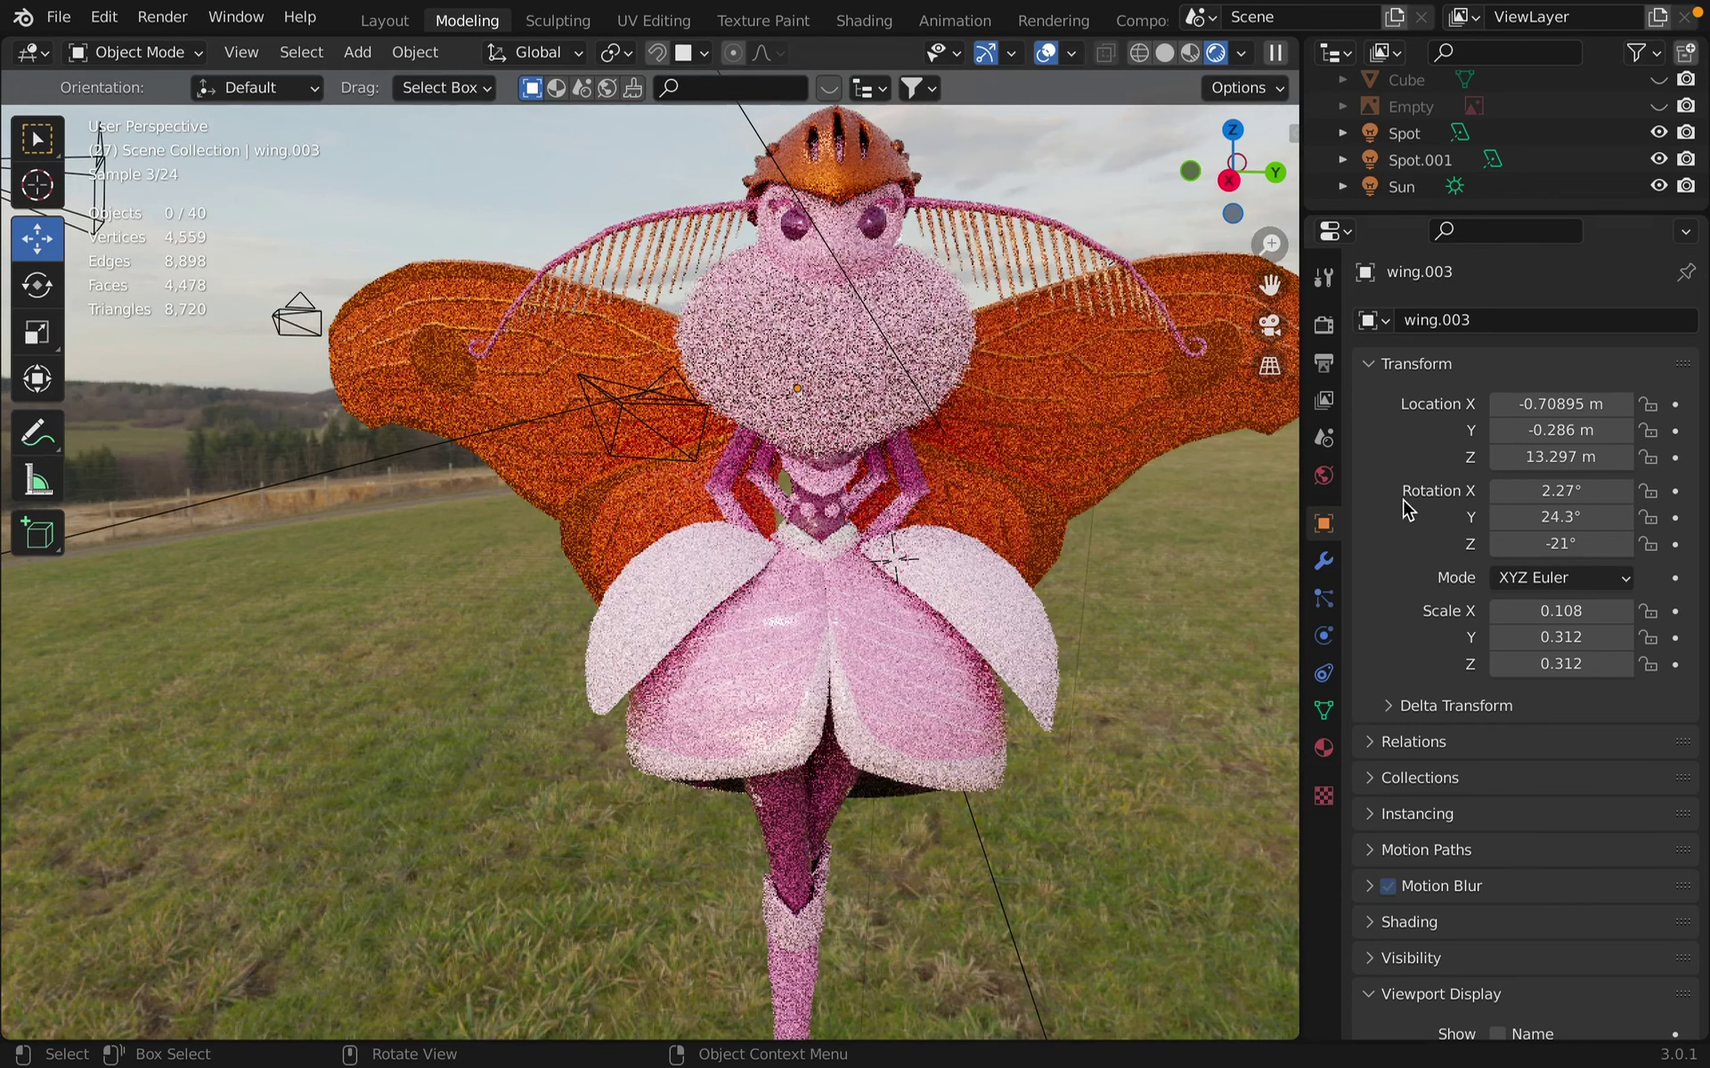
Change the scene's render engine to Eevee.
left_click(1324, 326)
left_click(1616, 322)
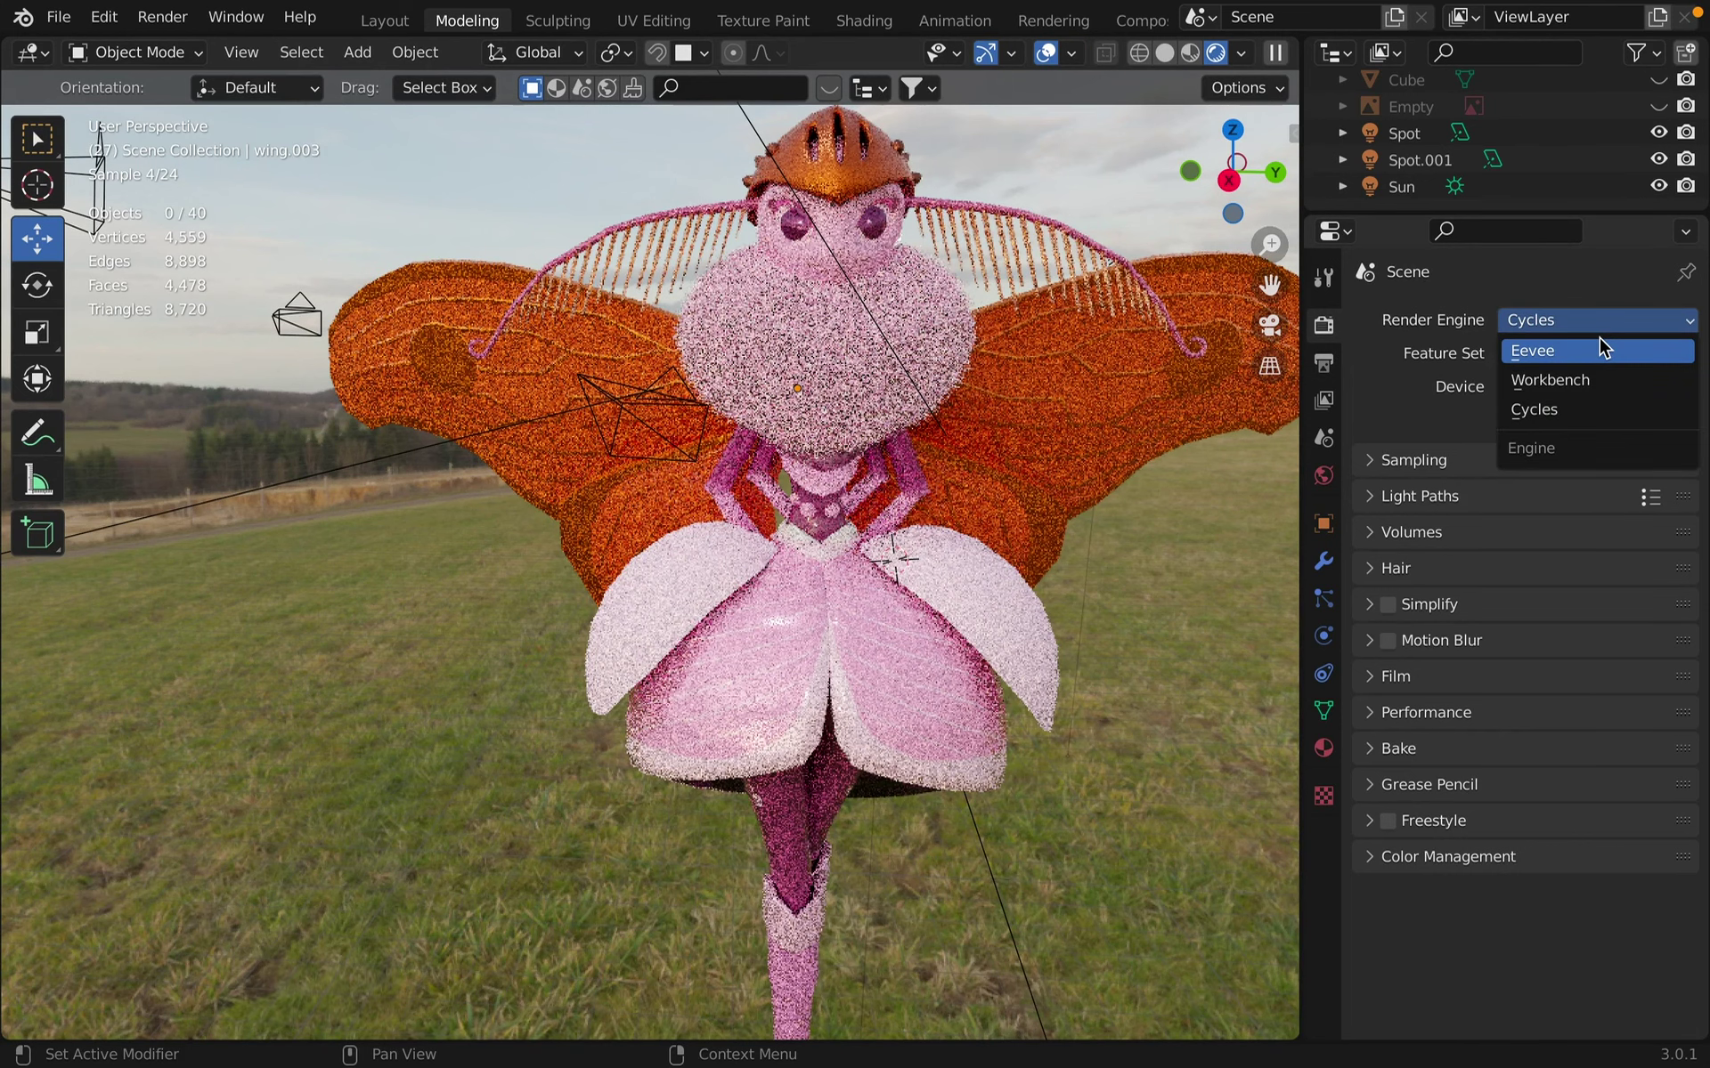
left_click(1599, 343)
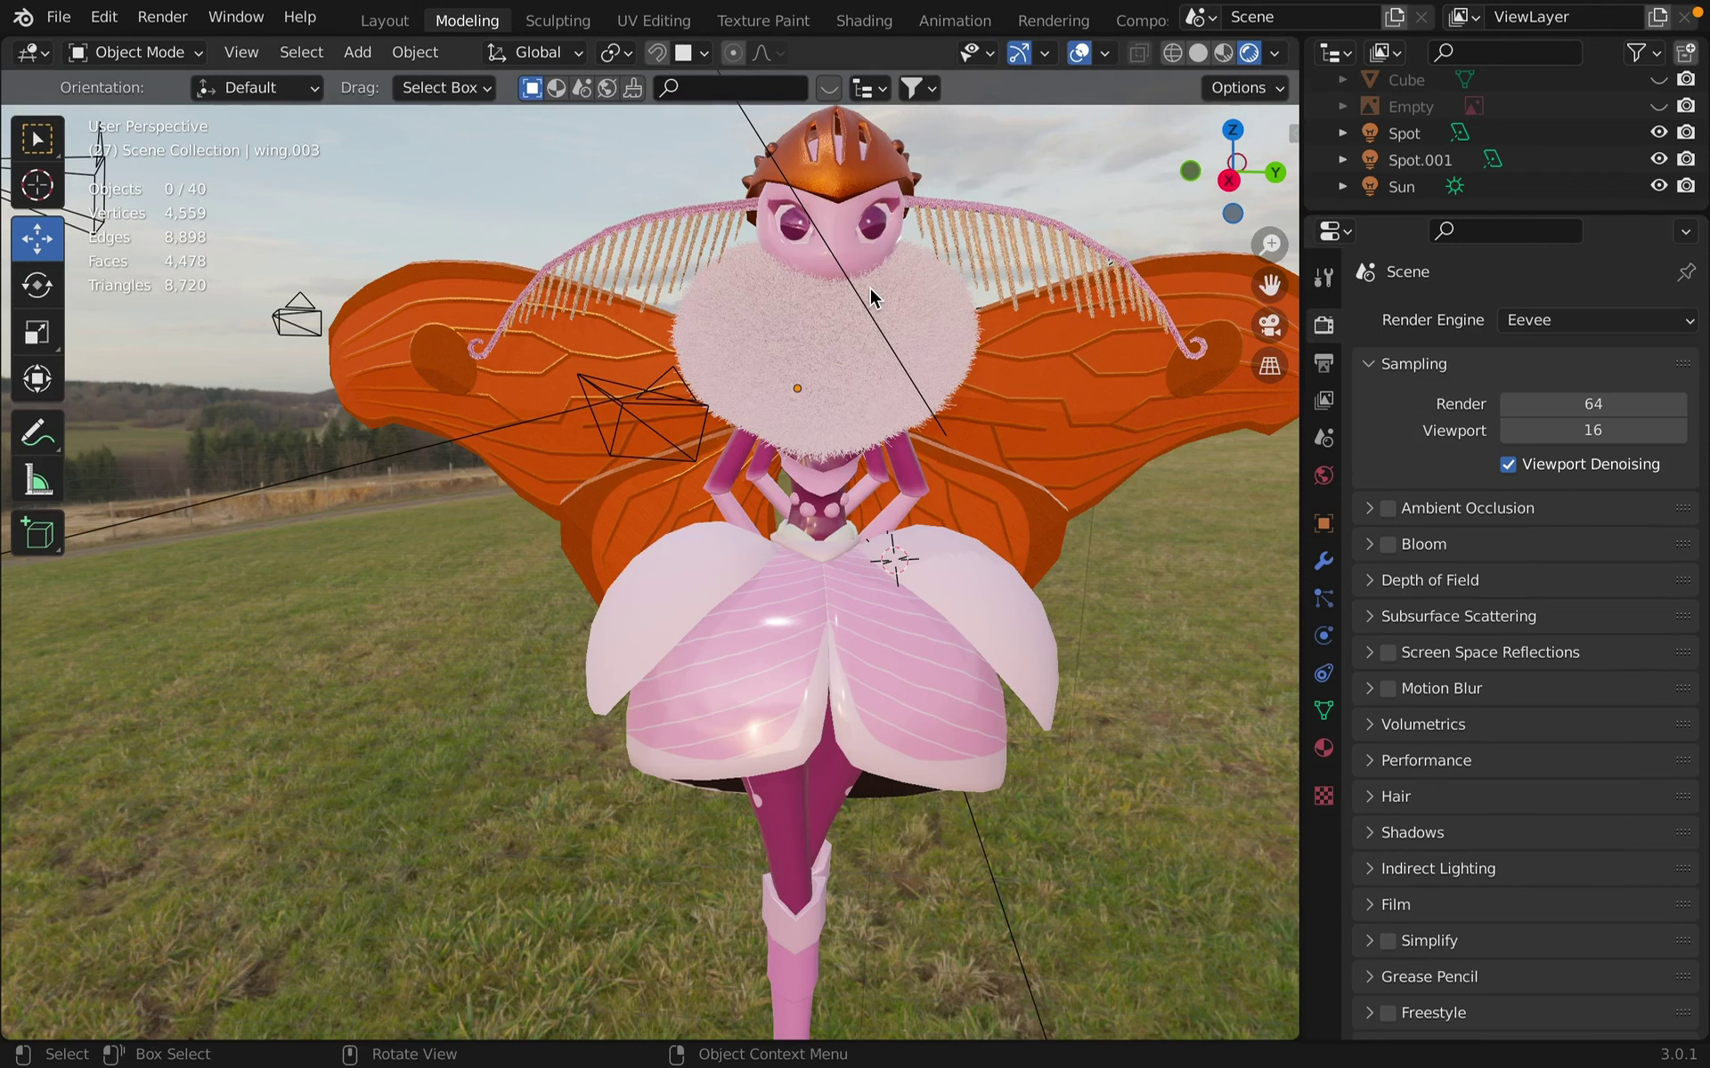
Inspect the rendered character from a raised front angle and close up around the fur, waist, wings and antenna.
middle_click_drag(869, 285, 869, 260)
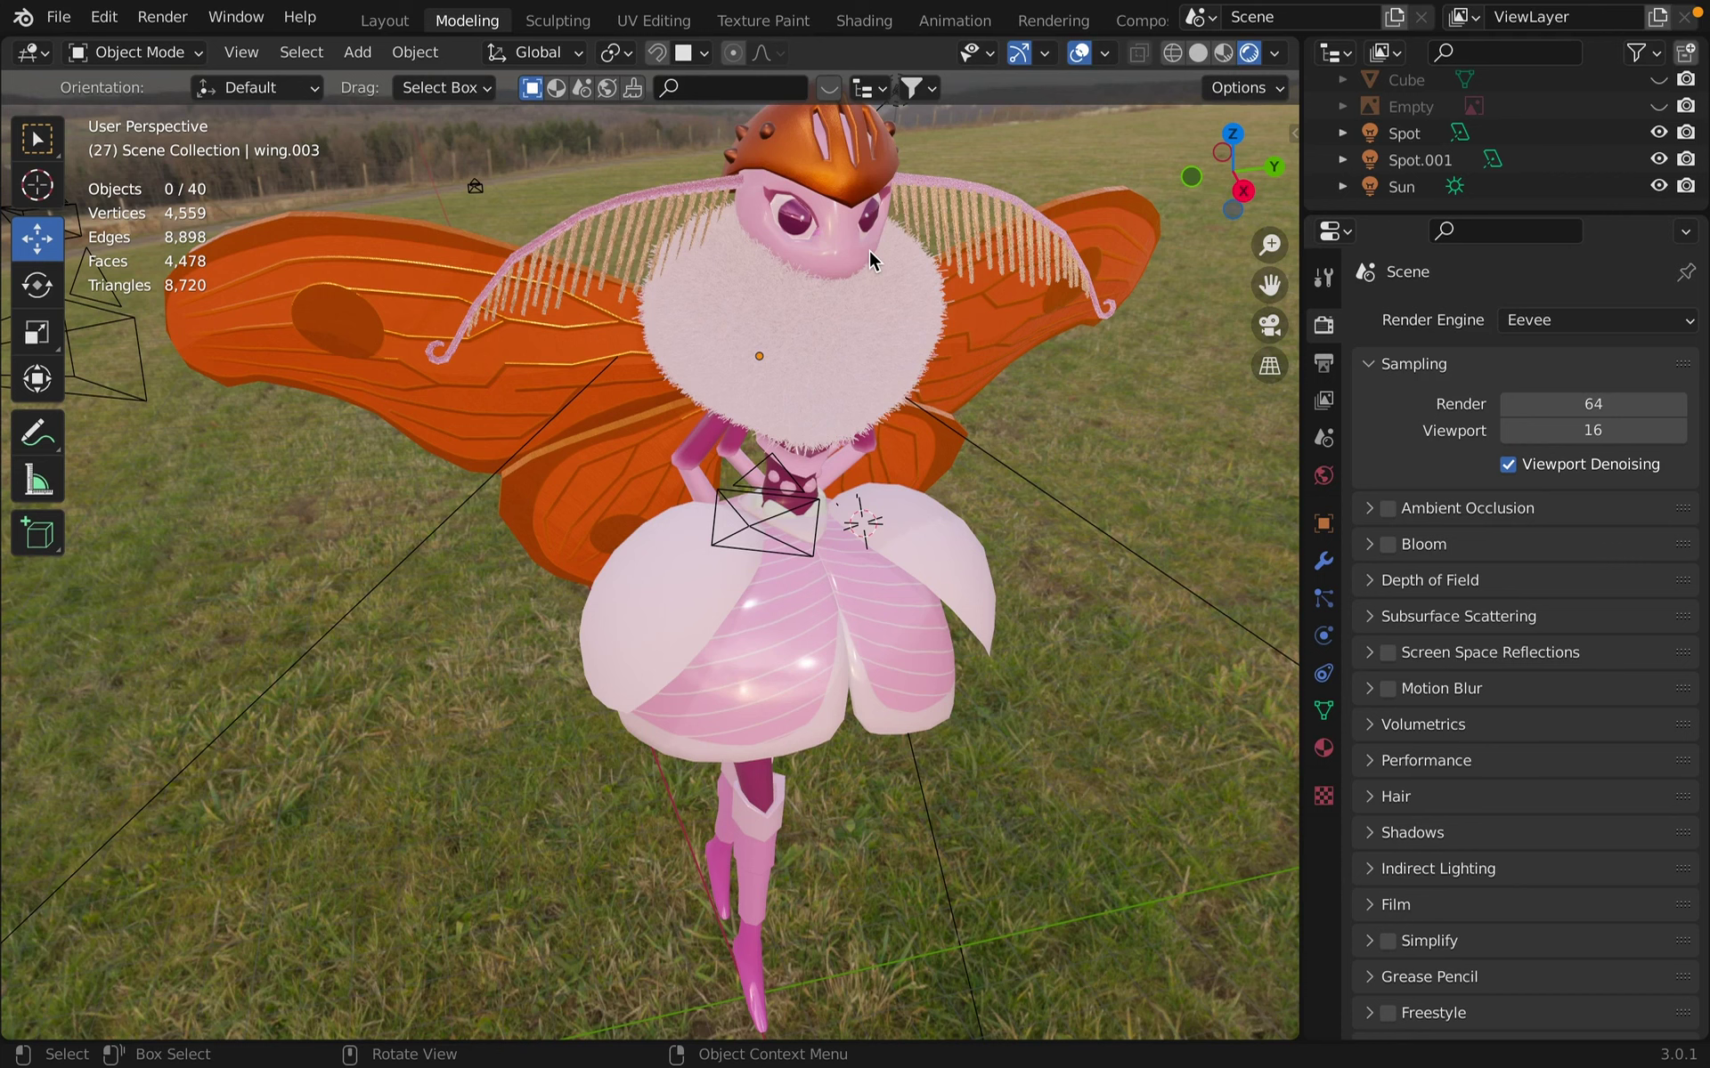
mouse_move(869, 249)
middle_mouse_down("shift")
mouse_move(855, 244)
mouse_move(844, 274)
middle_mouse_up("shift")
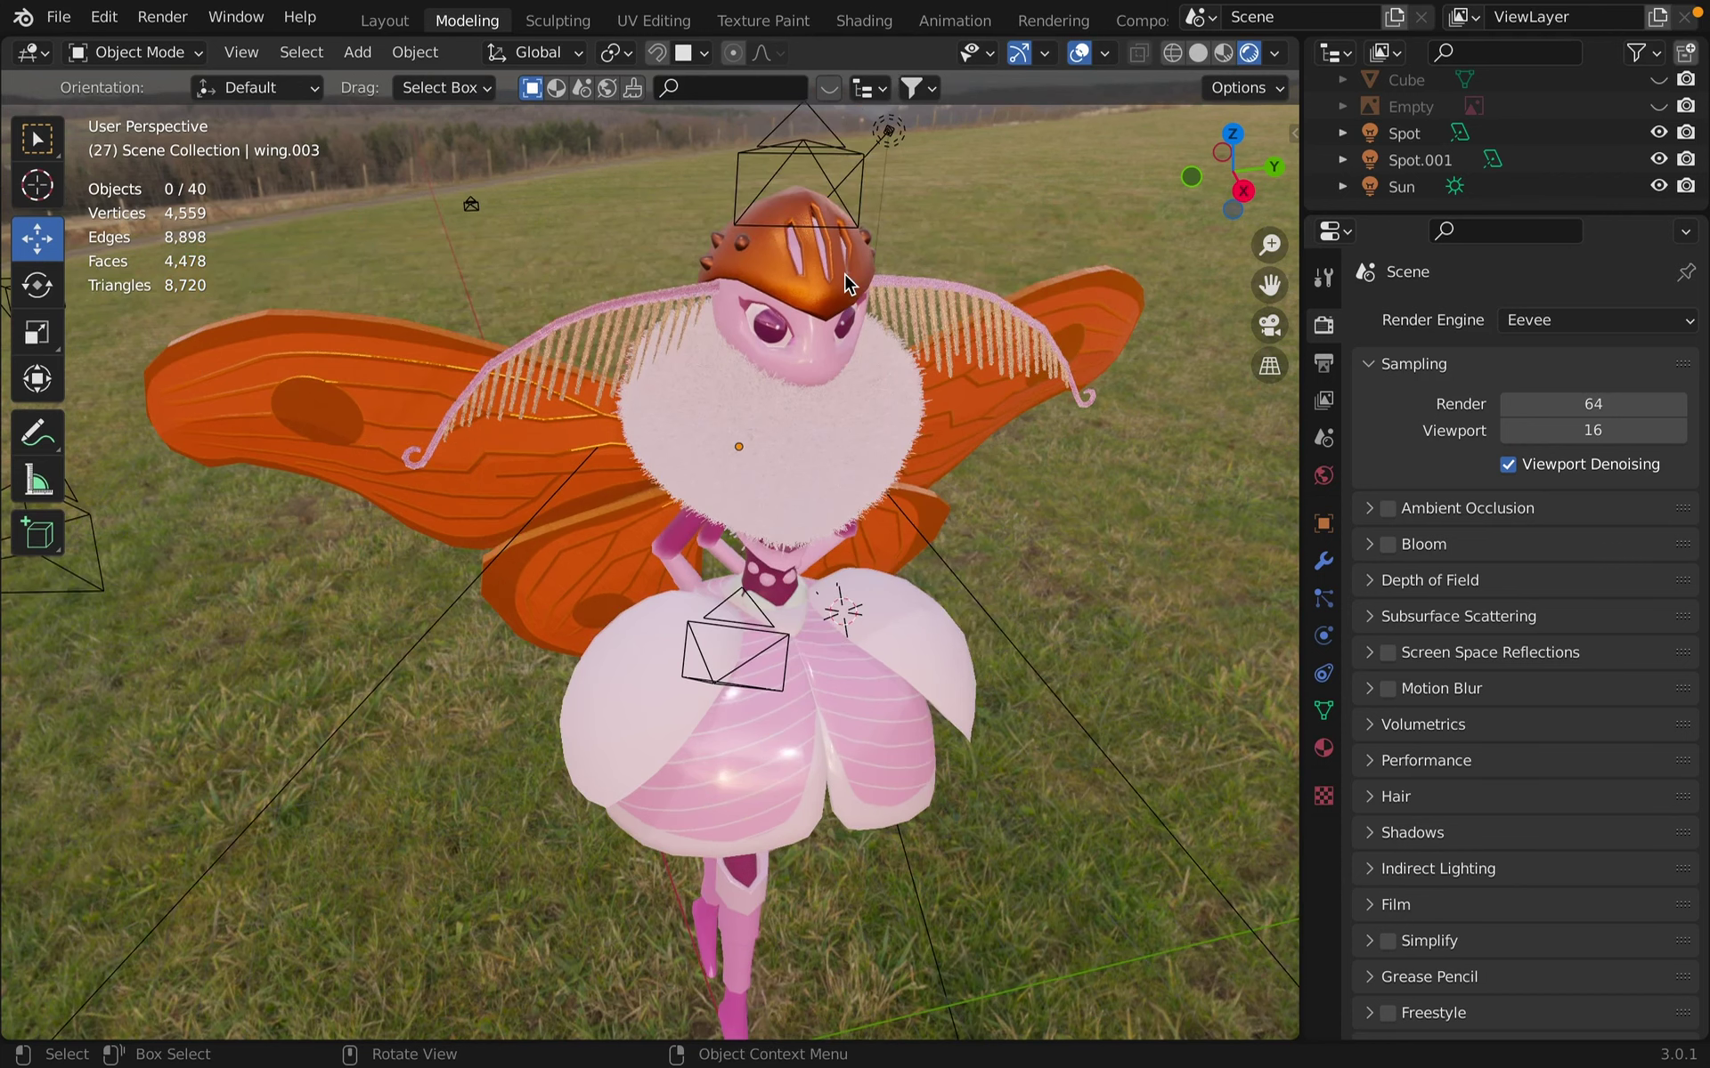
scroll(844, 274, "up", 4)
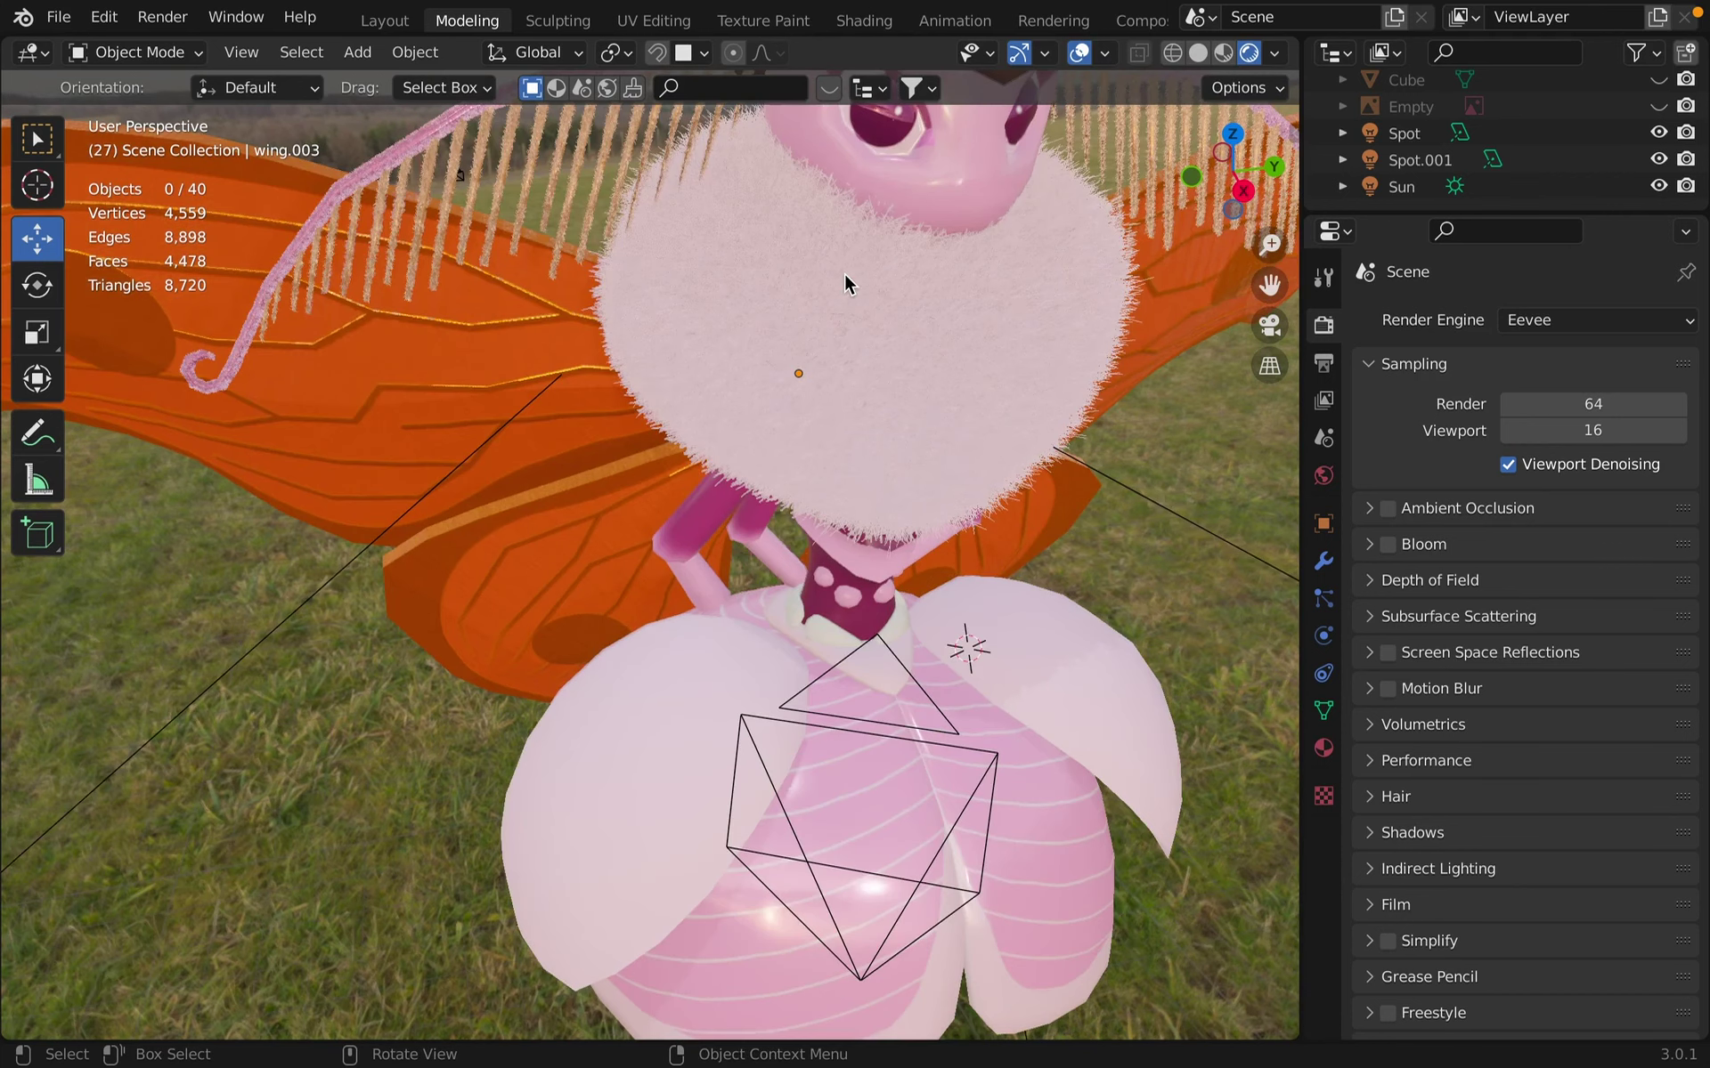
scroll(848, 392, "up", 3)
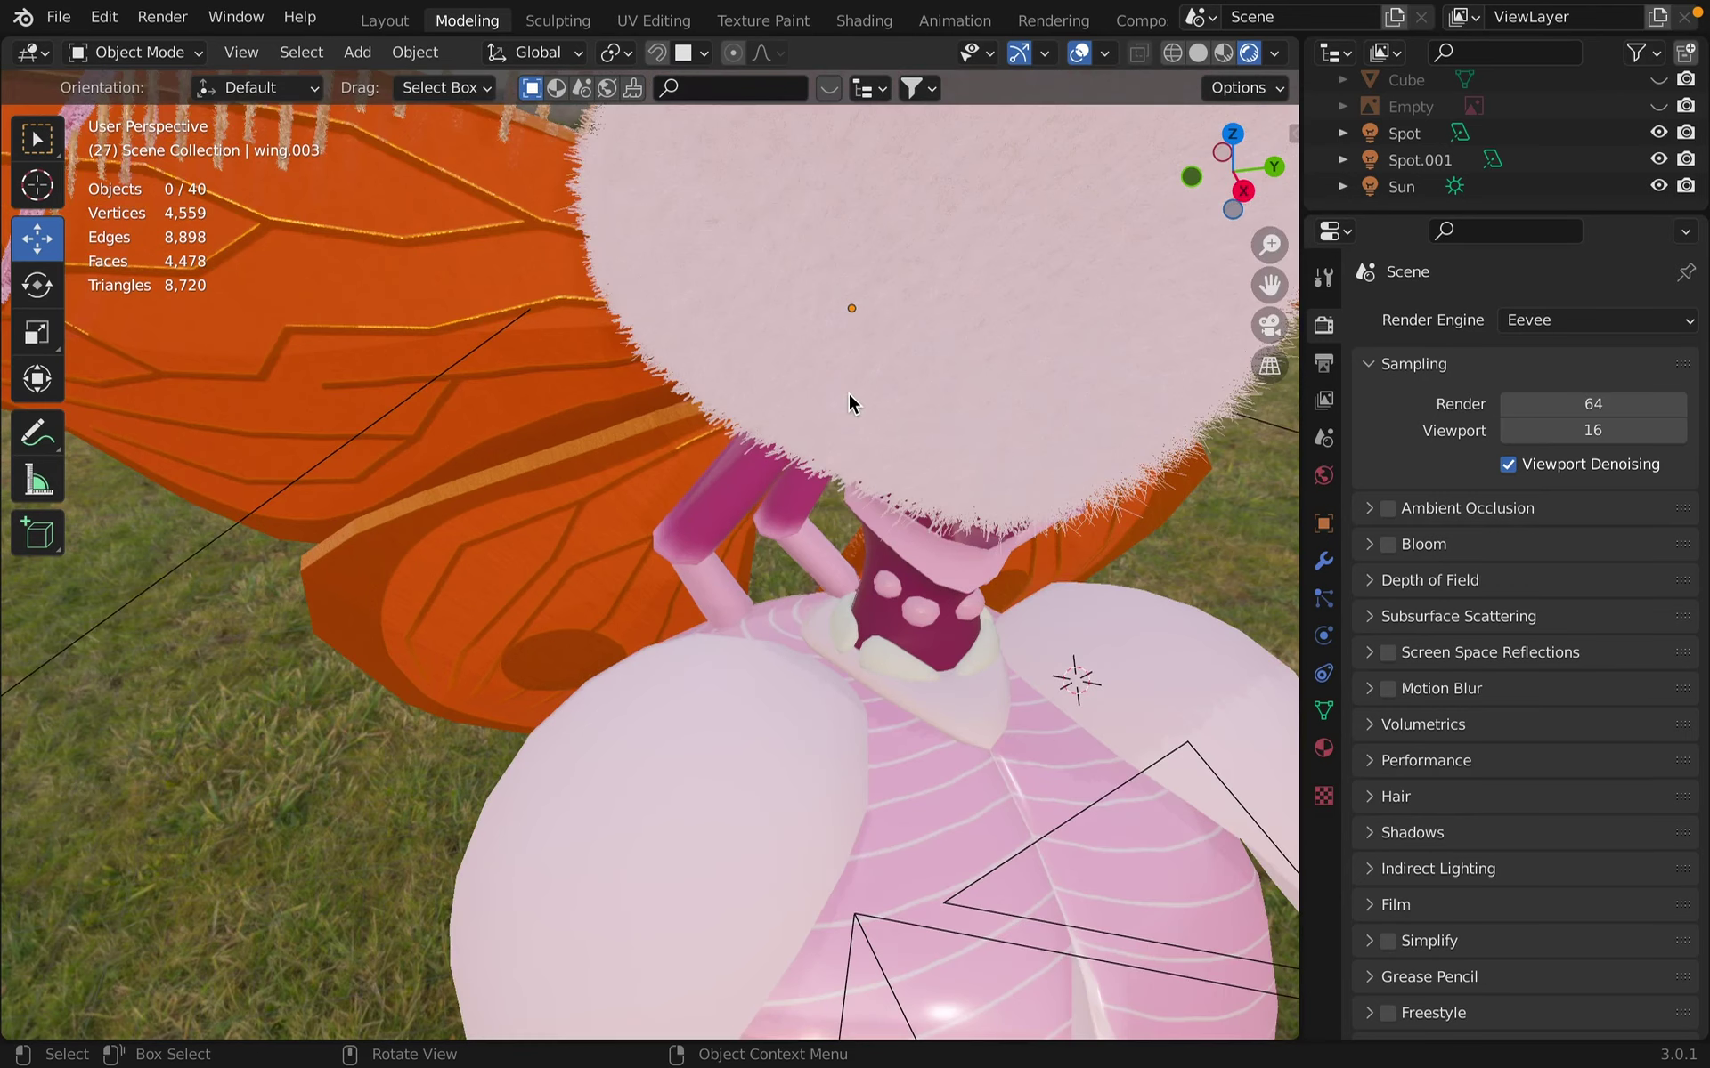
key("shift")
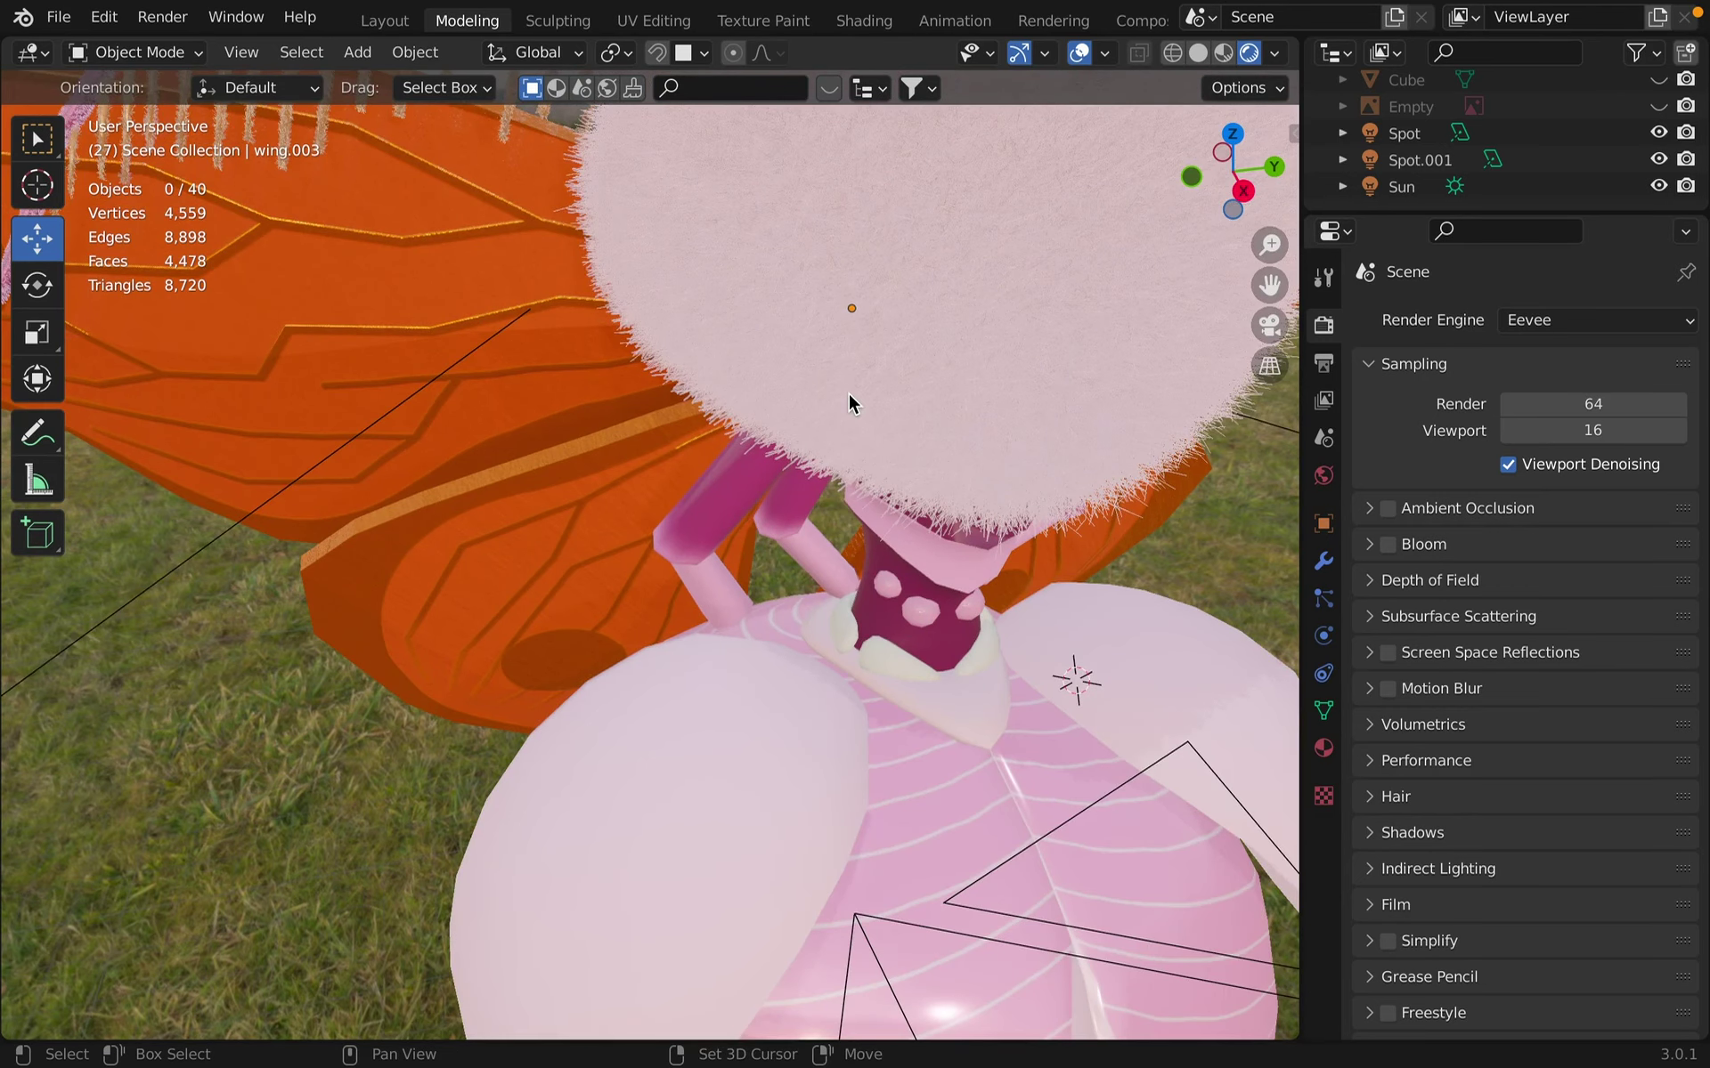
middle_click_drag(848, 392, 986, 425, "shift")
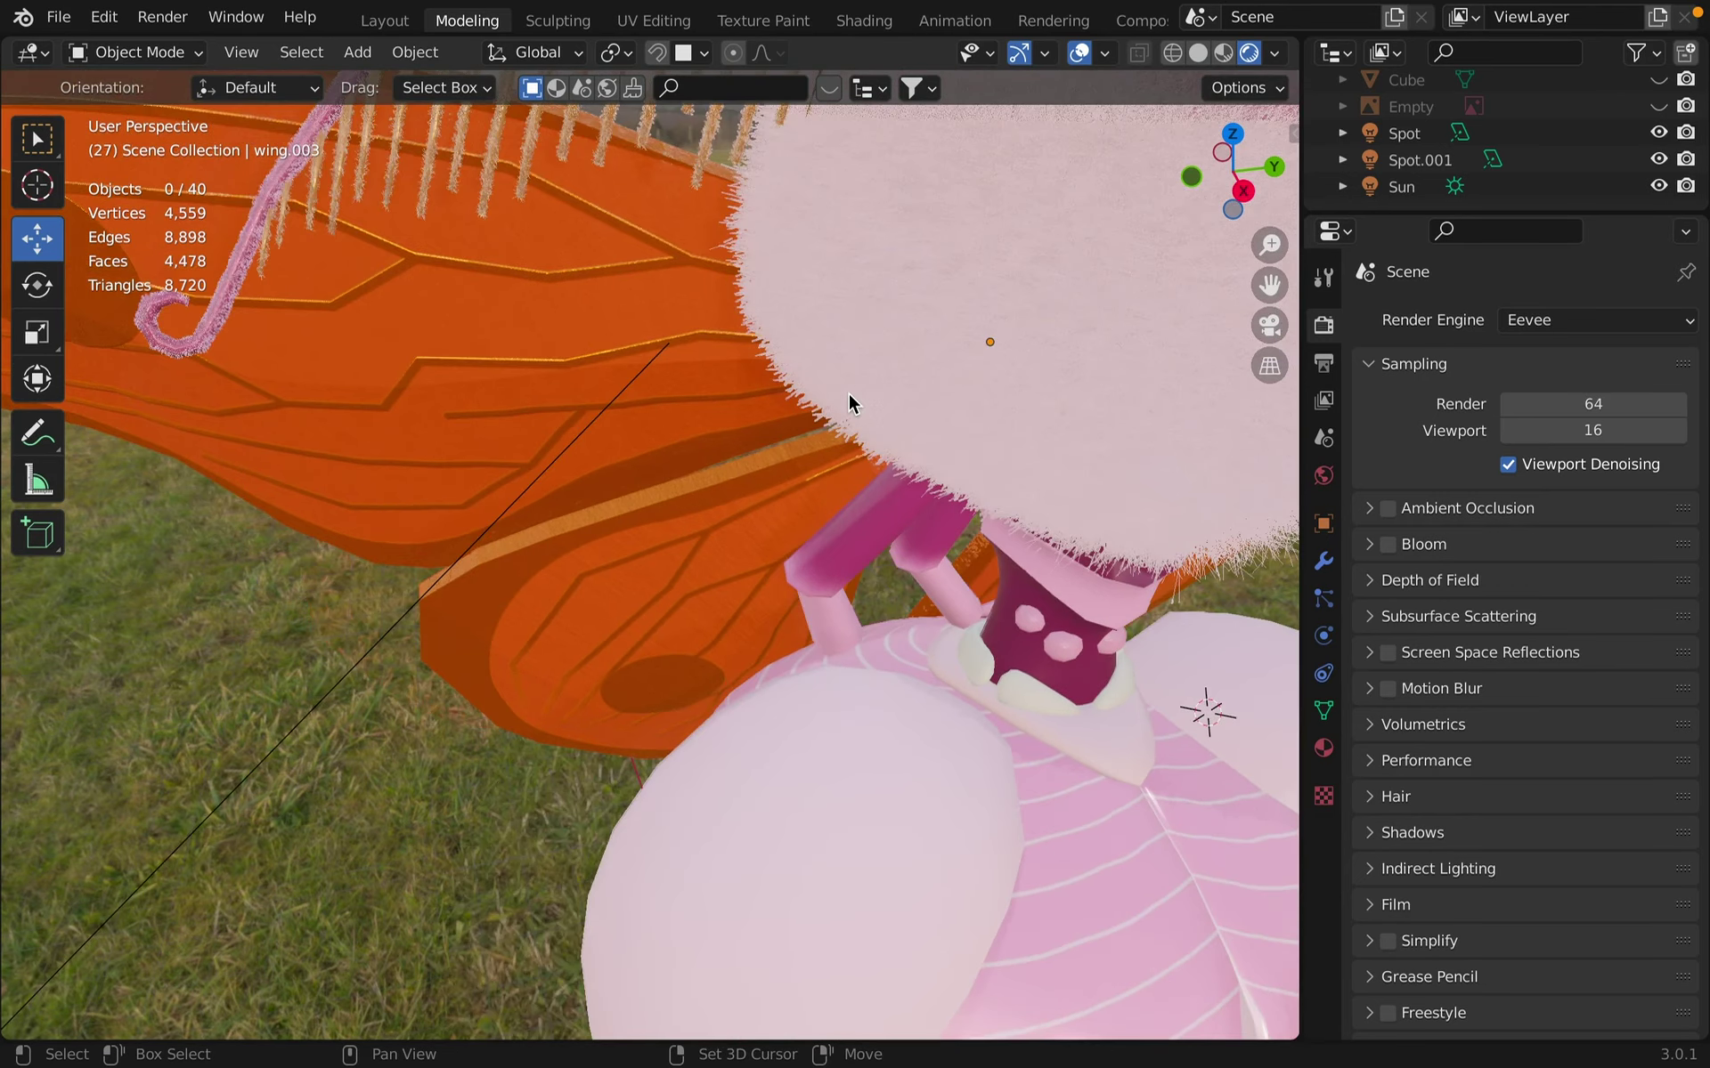
scroll(432, 174, "left", 3, "shift")
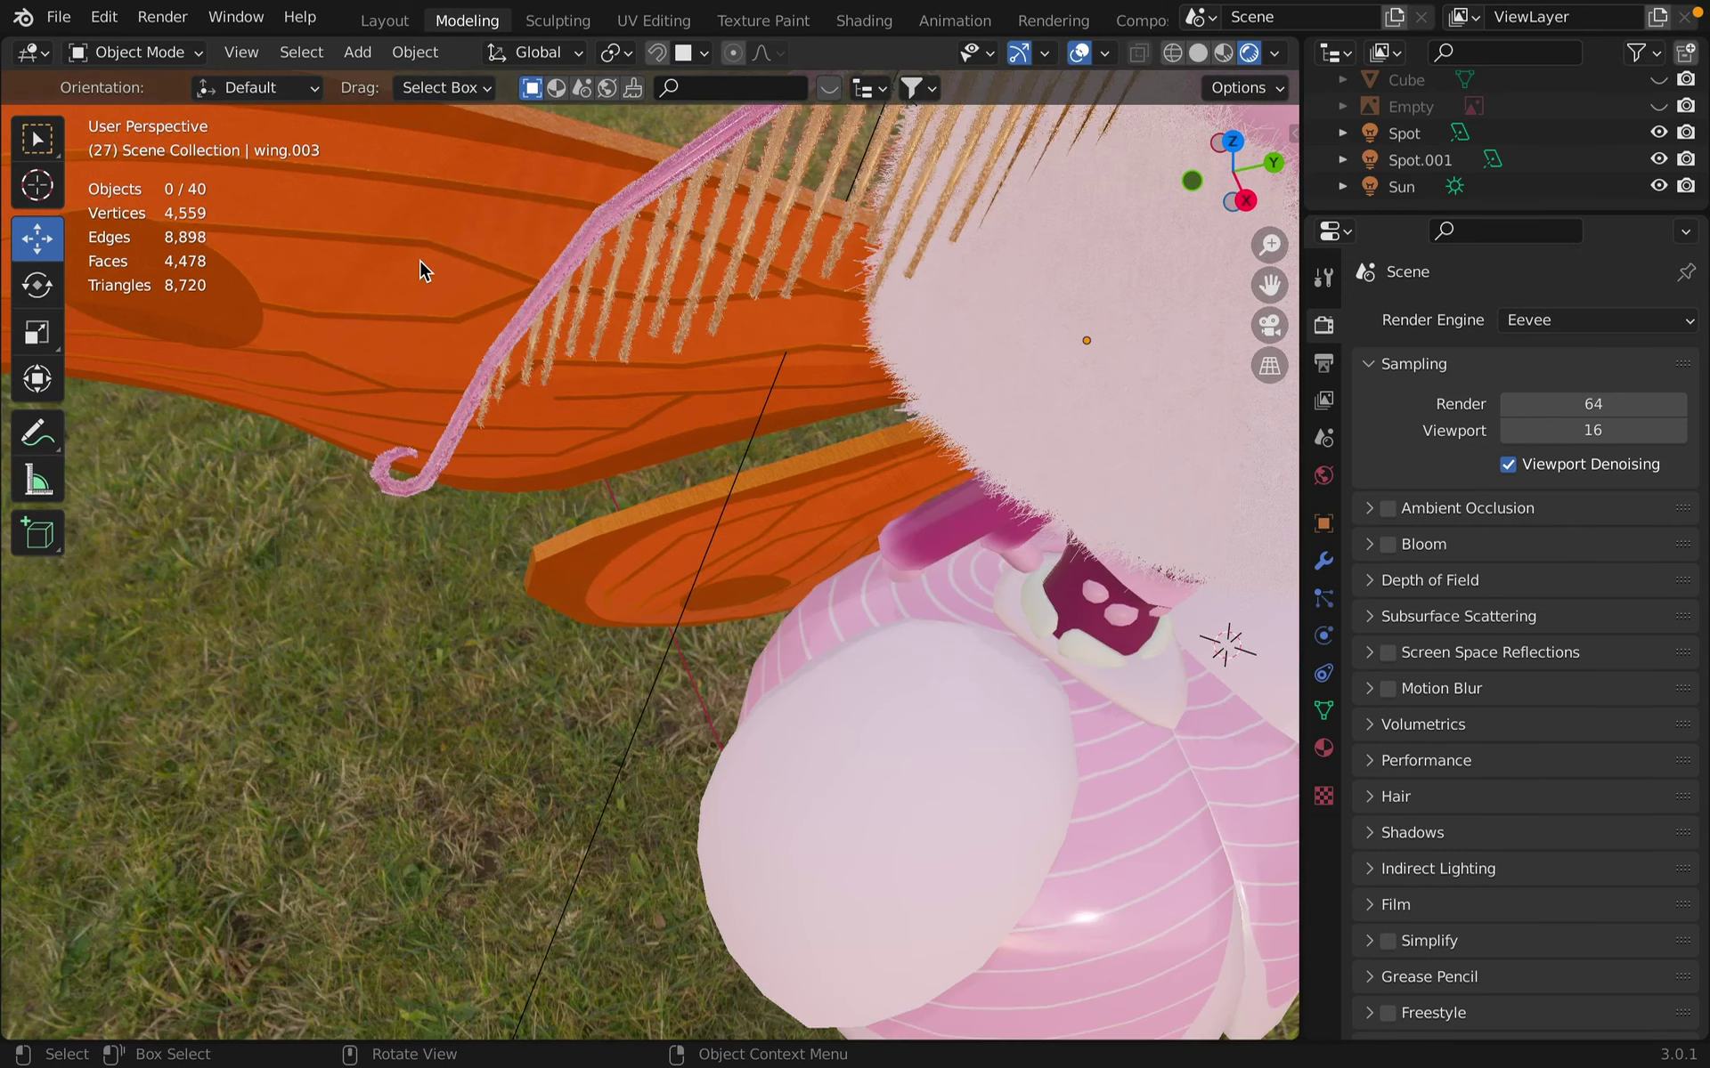
Examine the rendered striped dress and its petals from above and from the side.
scroll(419, 260, "down", 3)
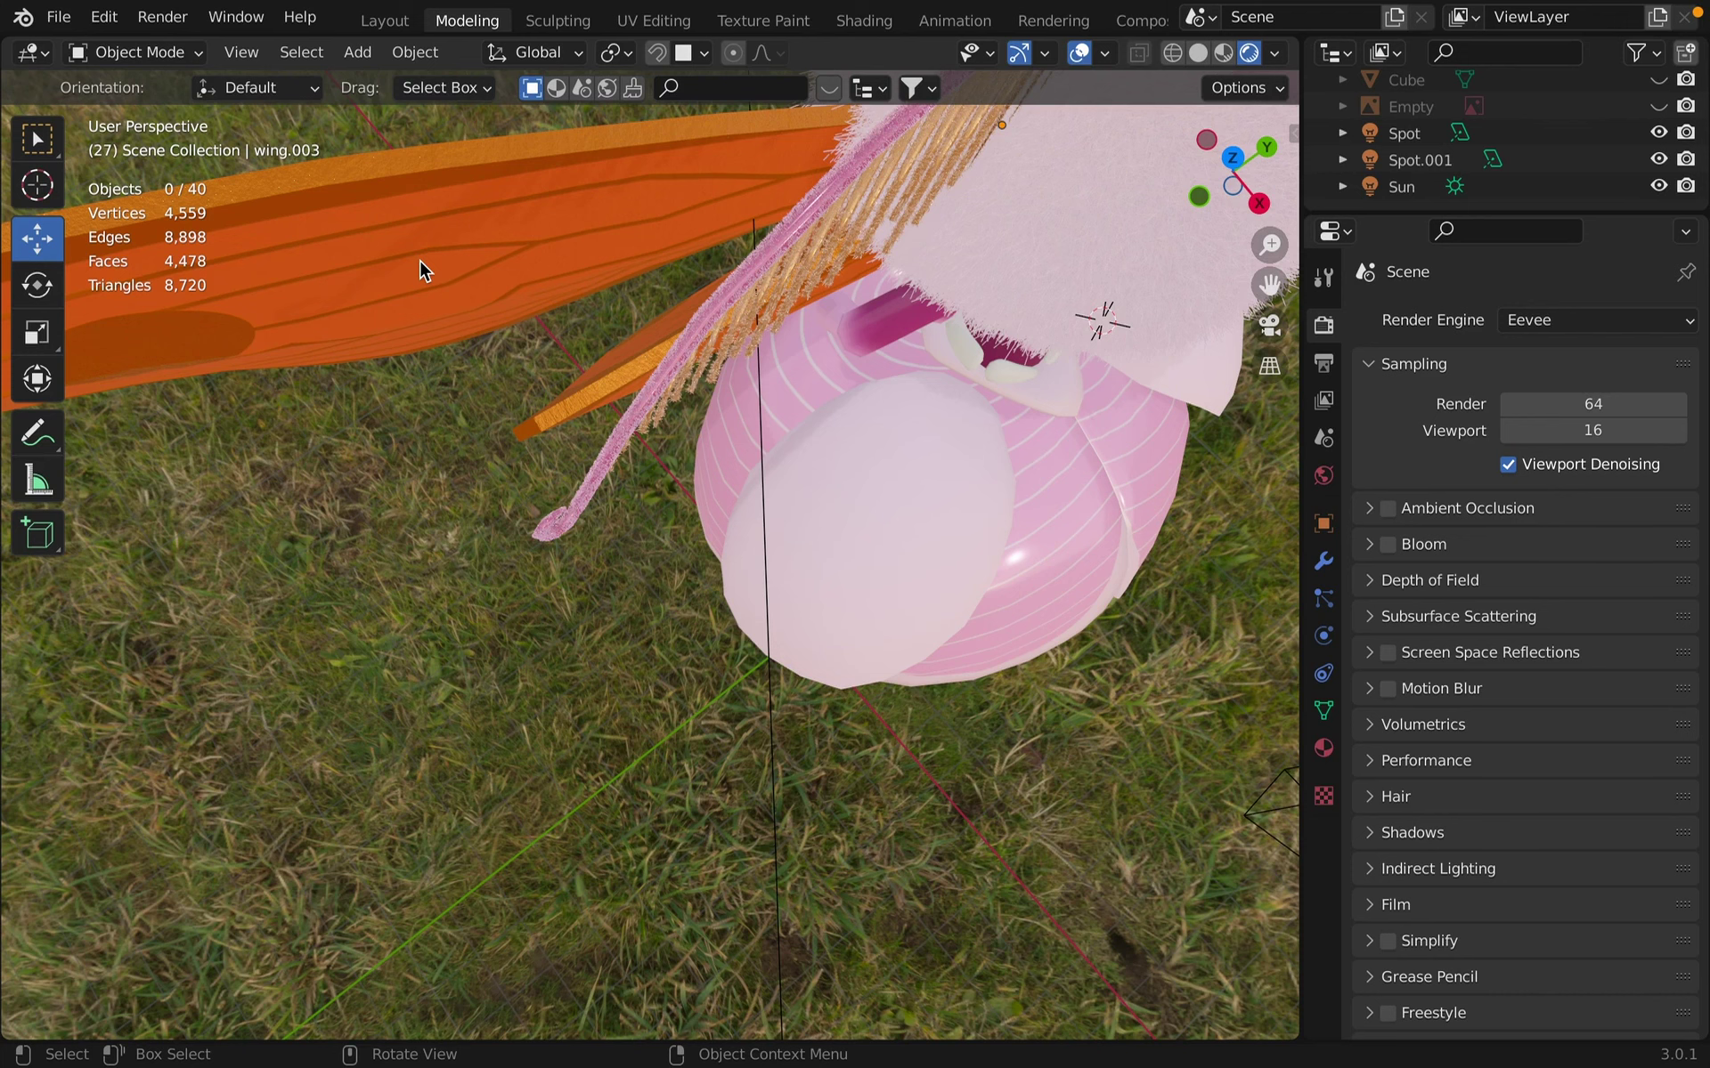
middle_click_drag(419, 260, 420, 260)
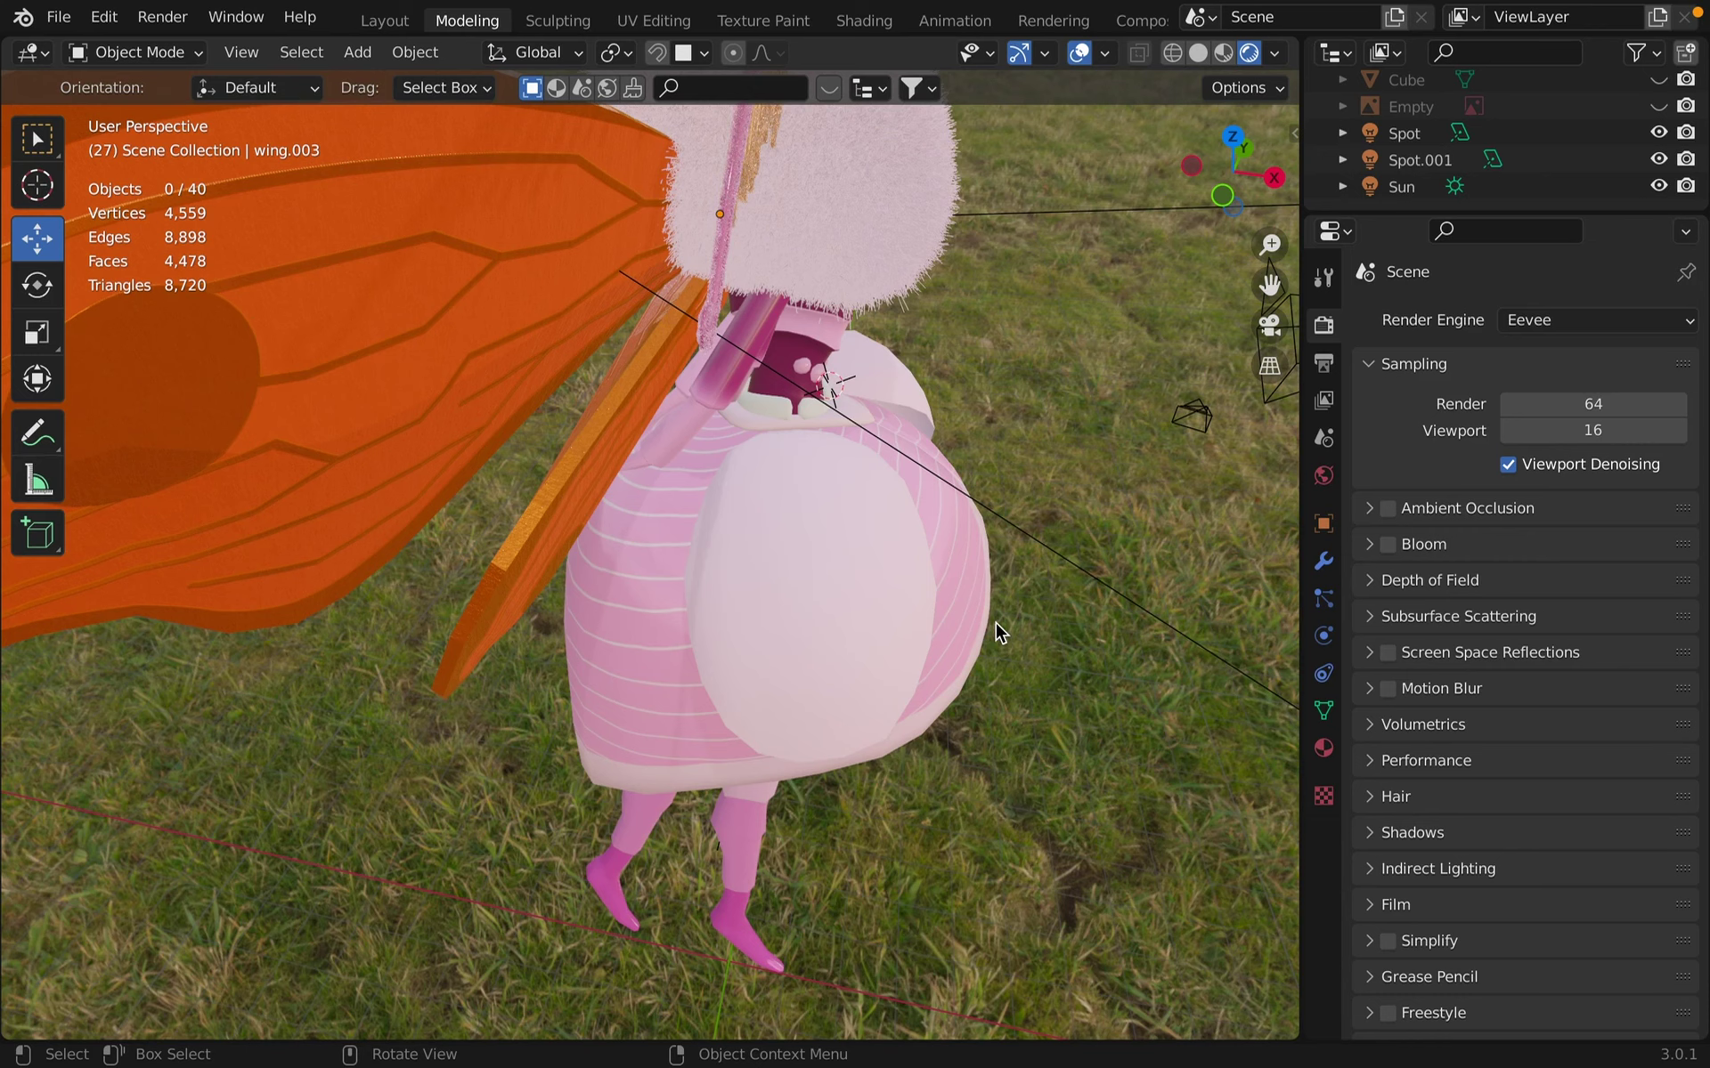
scroll(995, 622, "up", 1)
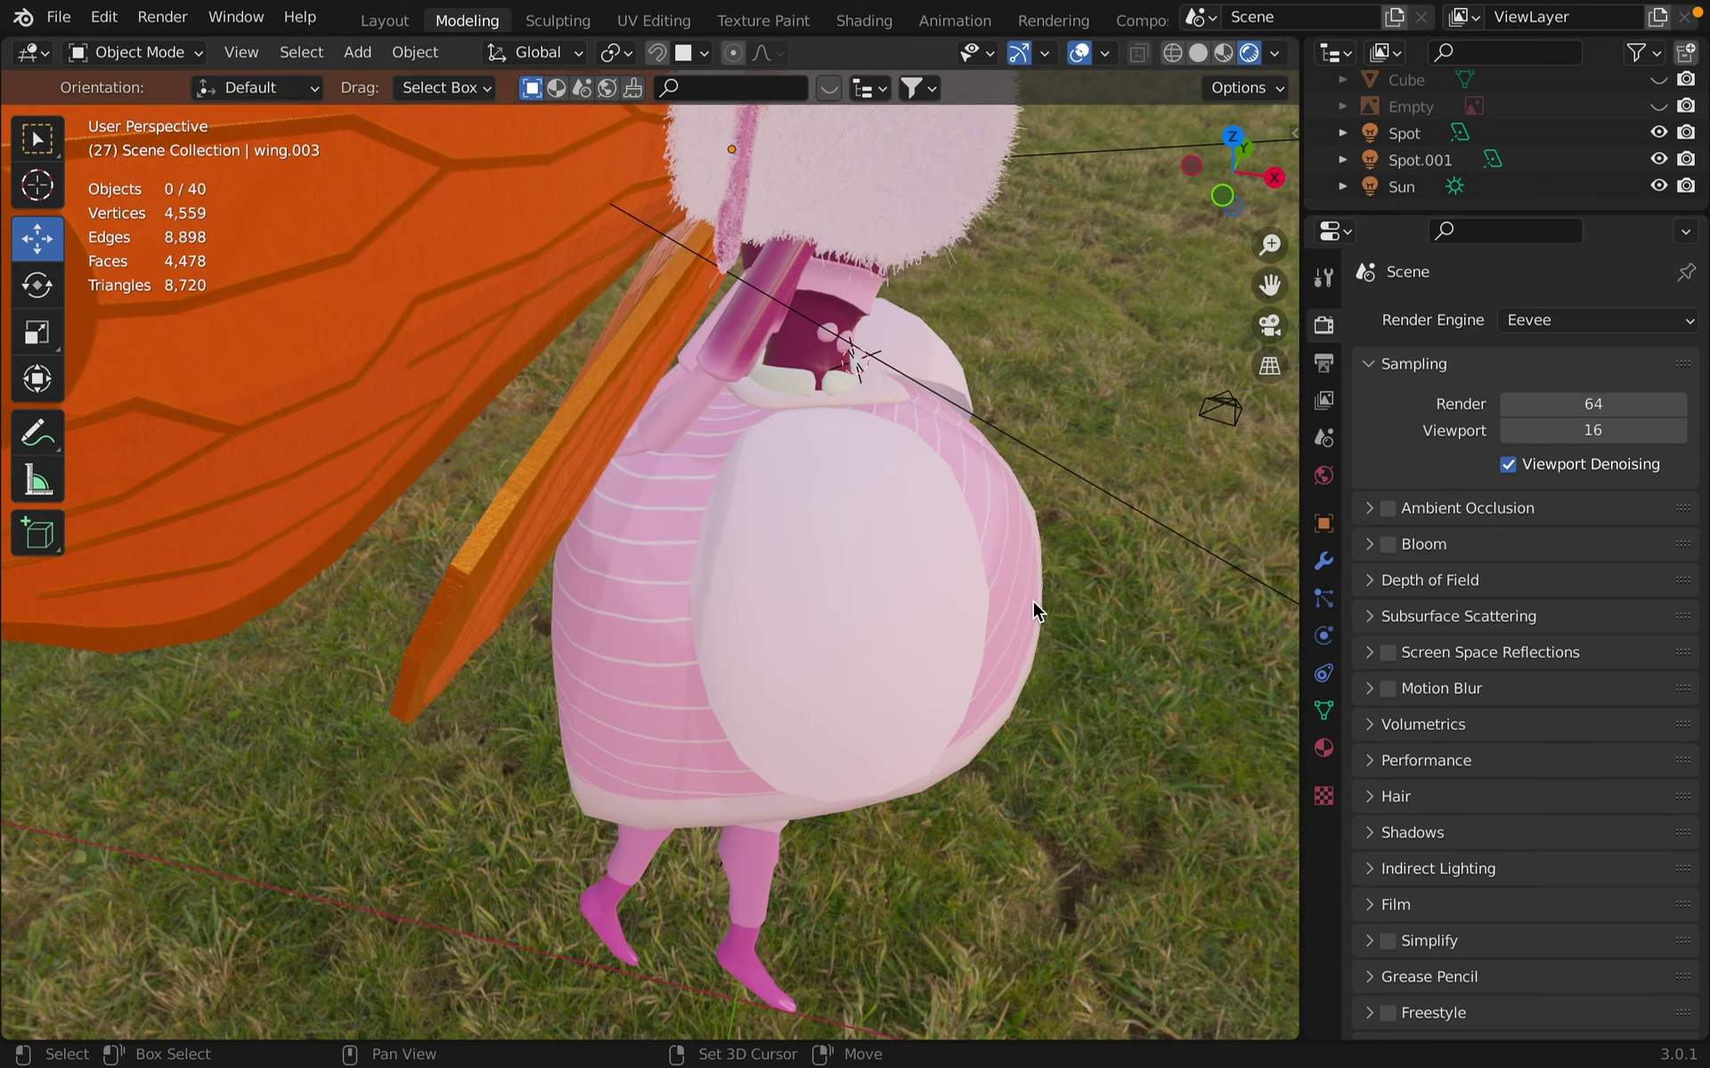
Examine the rendered dress from the side and front corner, then the fur chest and head above it.
middle_click_drag(901, 761, 764, 714, "shift")
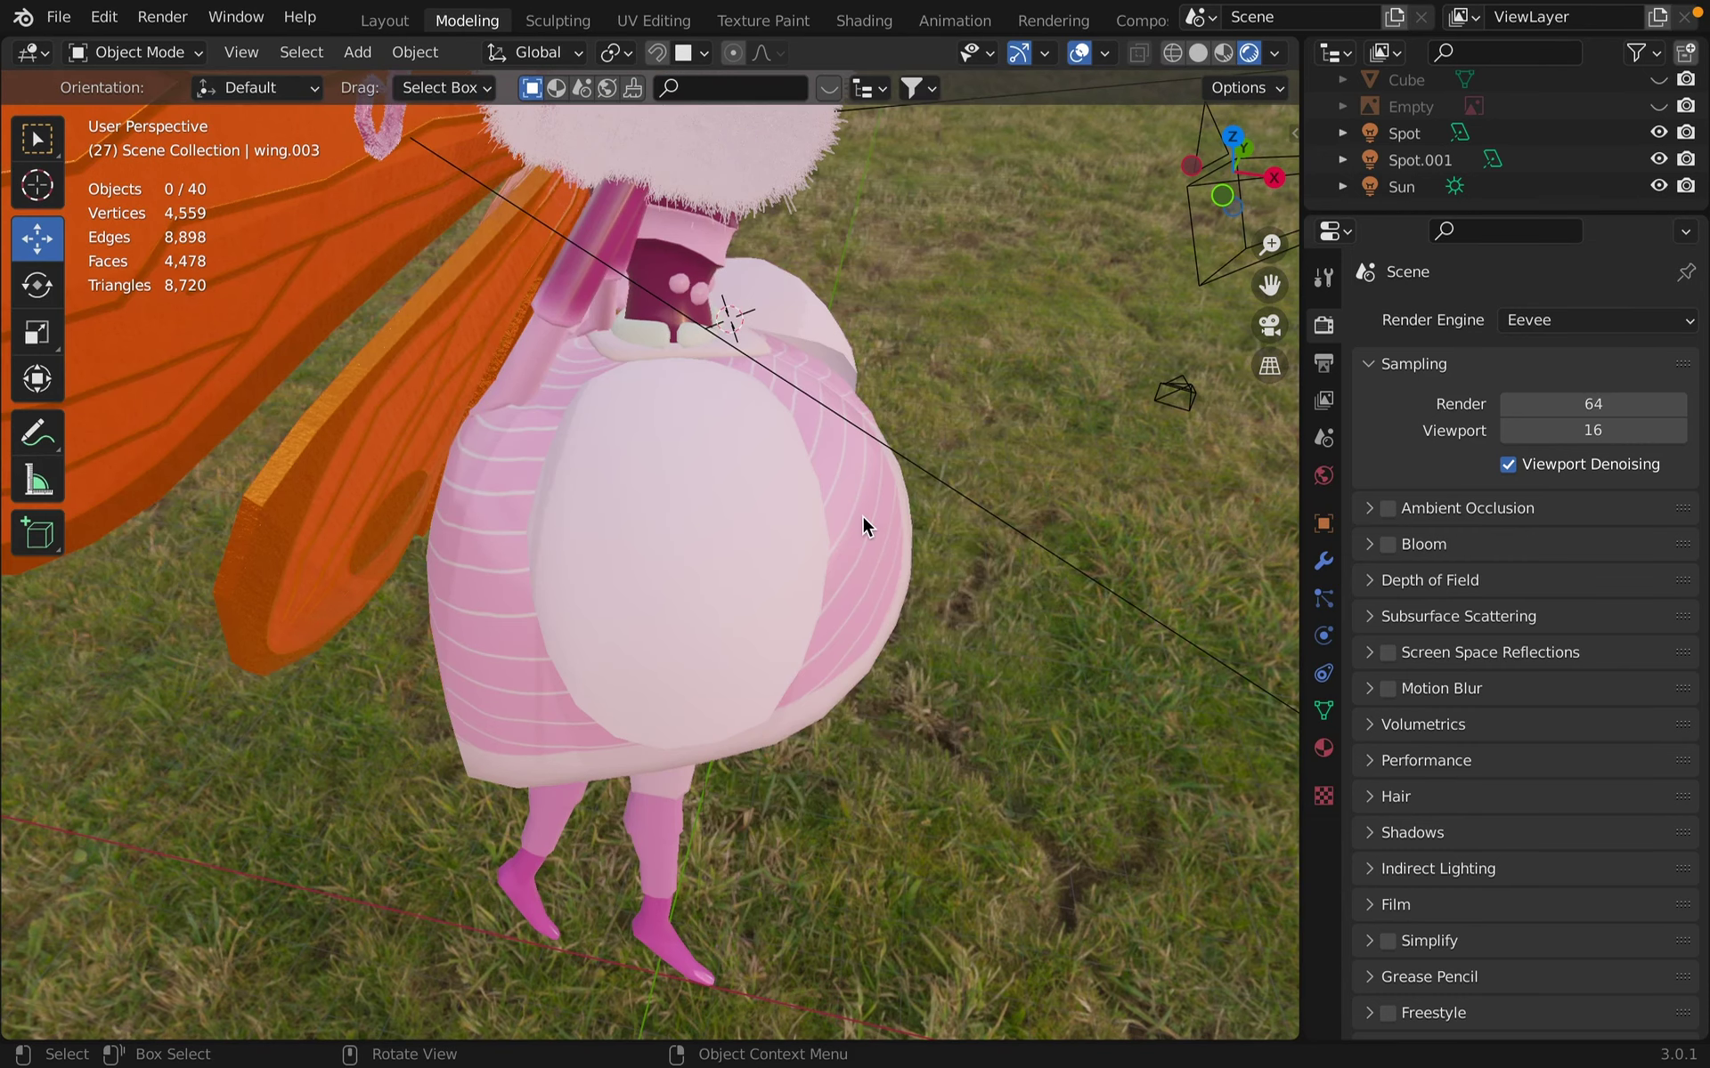
middle_click_drag(861, 516, 863, 515)
scroll(862, 515, "right", 3)
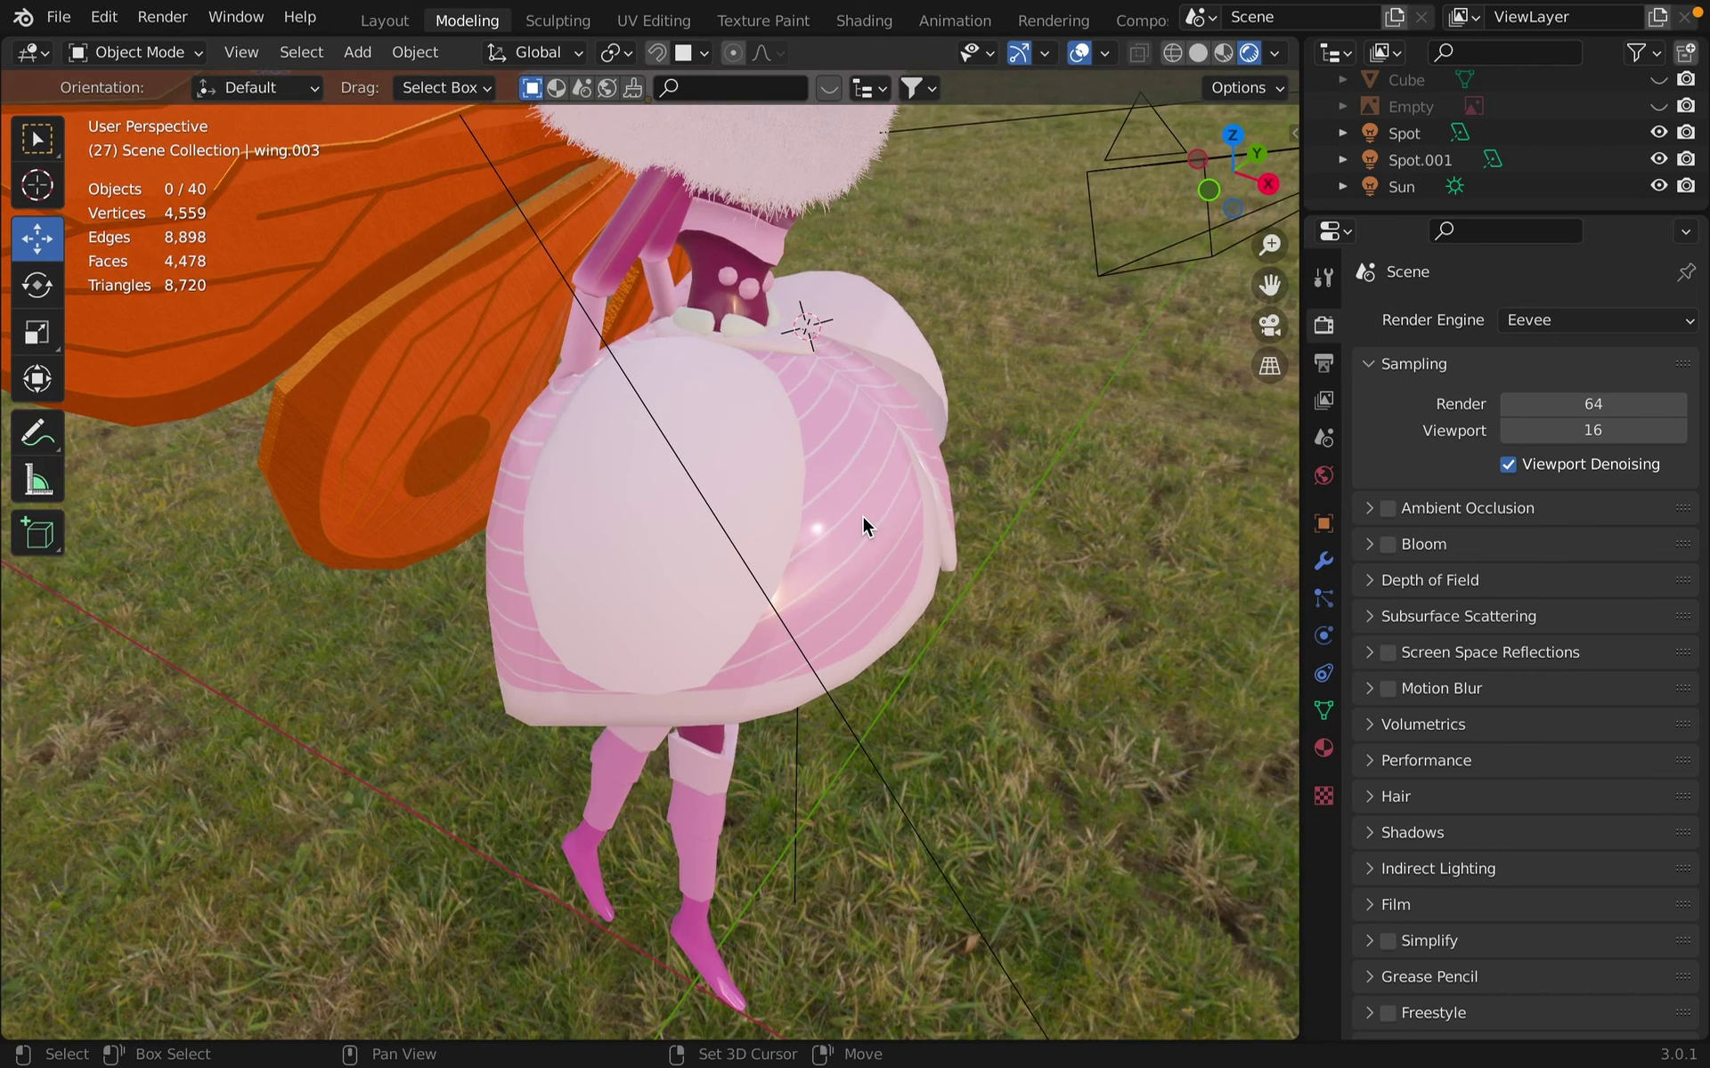
scroll(861, 516, "up", 4, "shift")
scroll(862, 516, "up", 1, "shift")
scroll(862, 515, "up", 3, "shift")
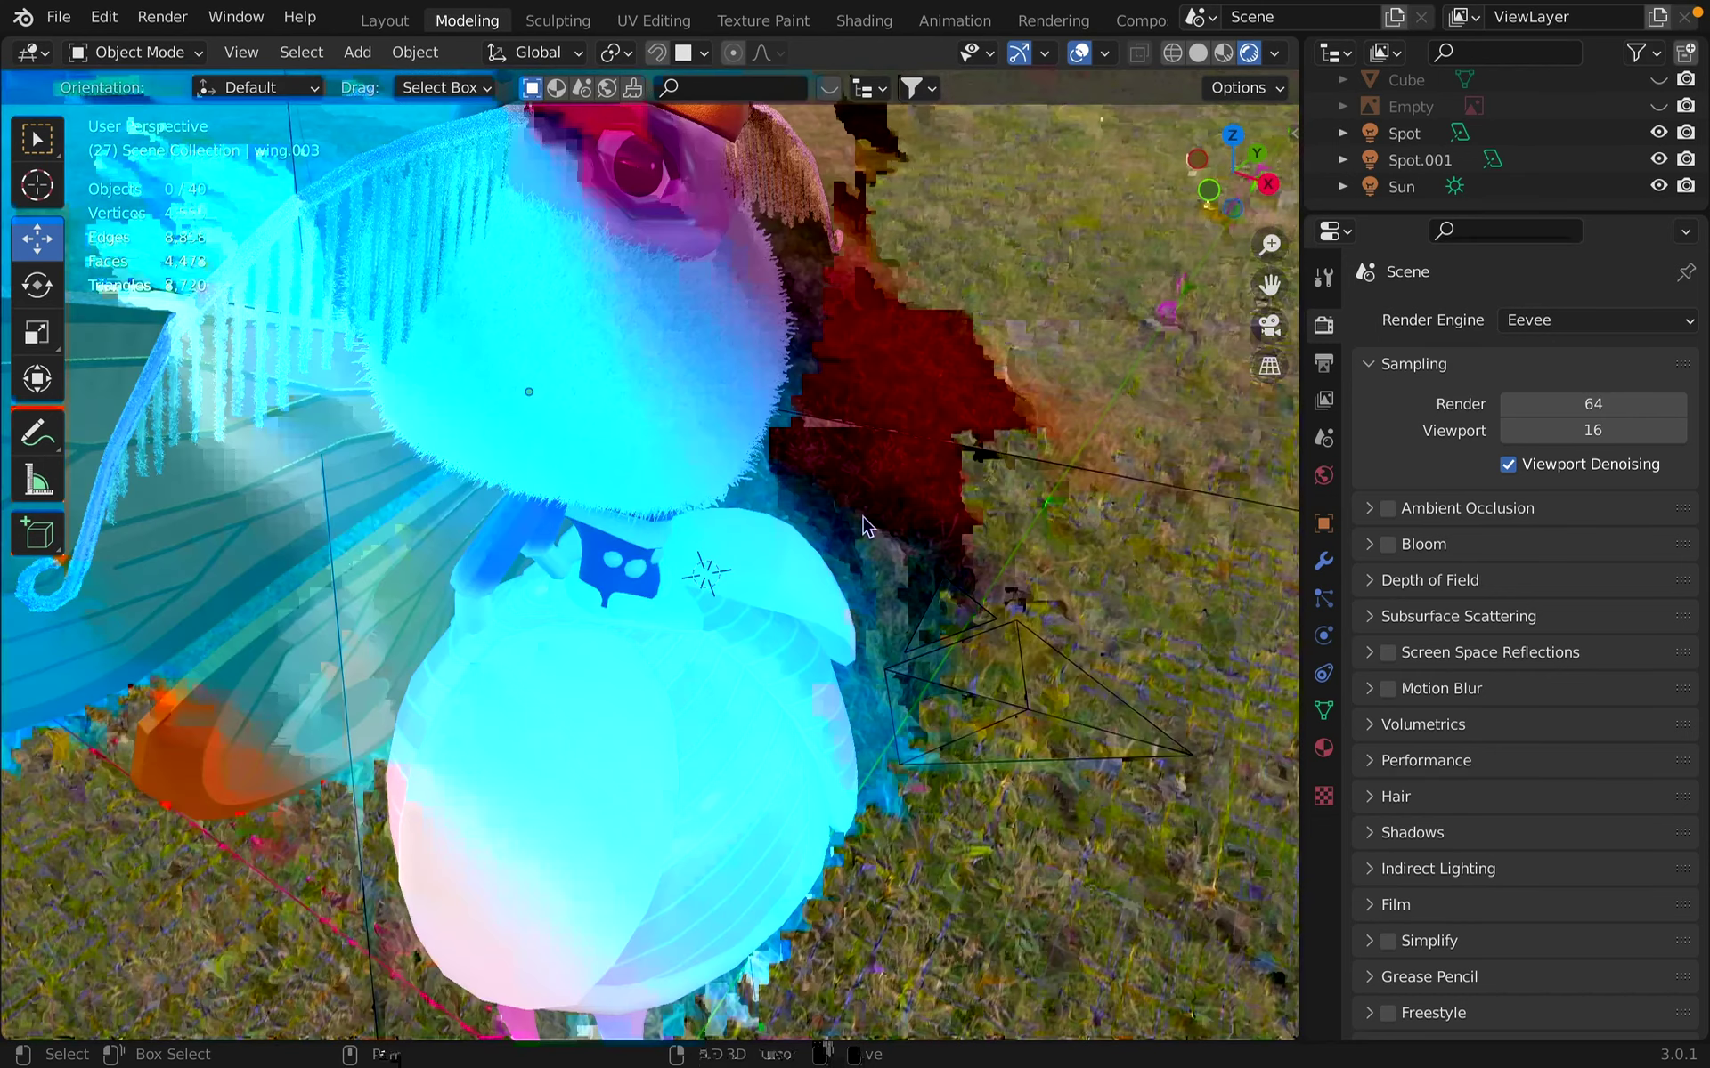
scroll(862, 526, "up", 4, "shift")
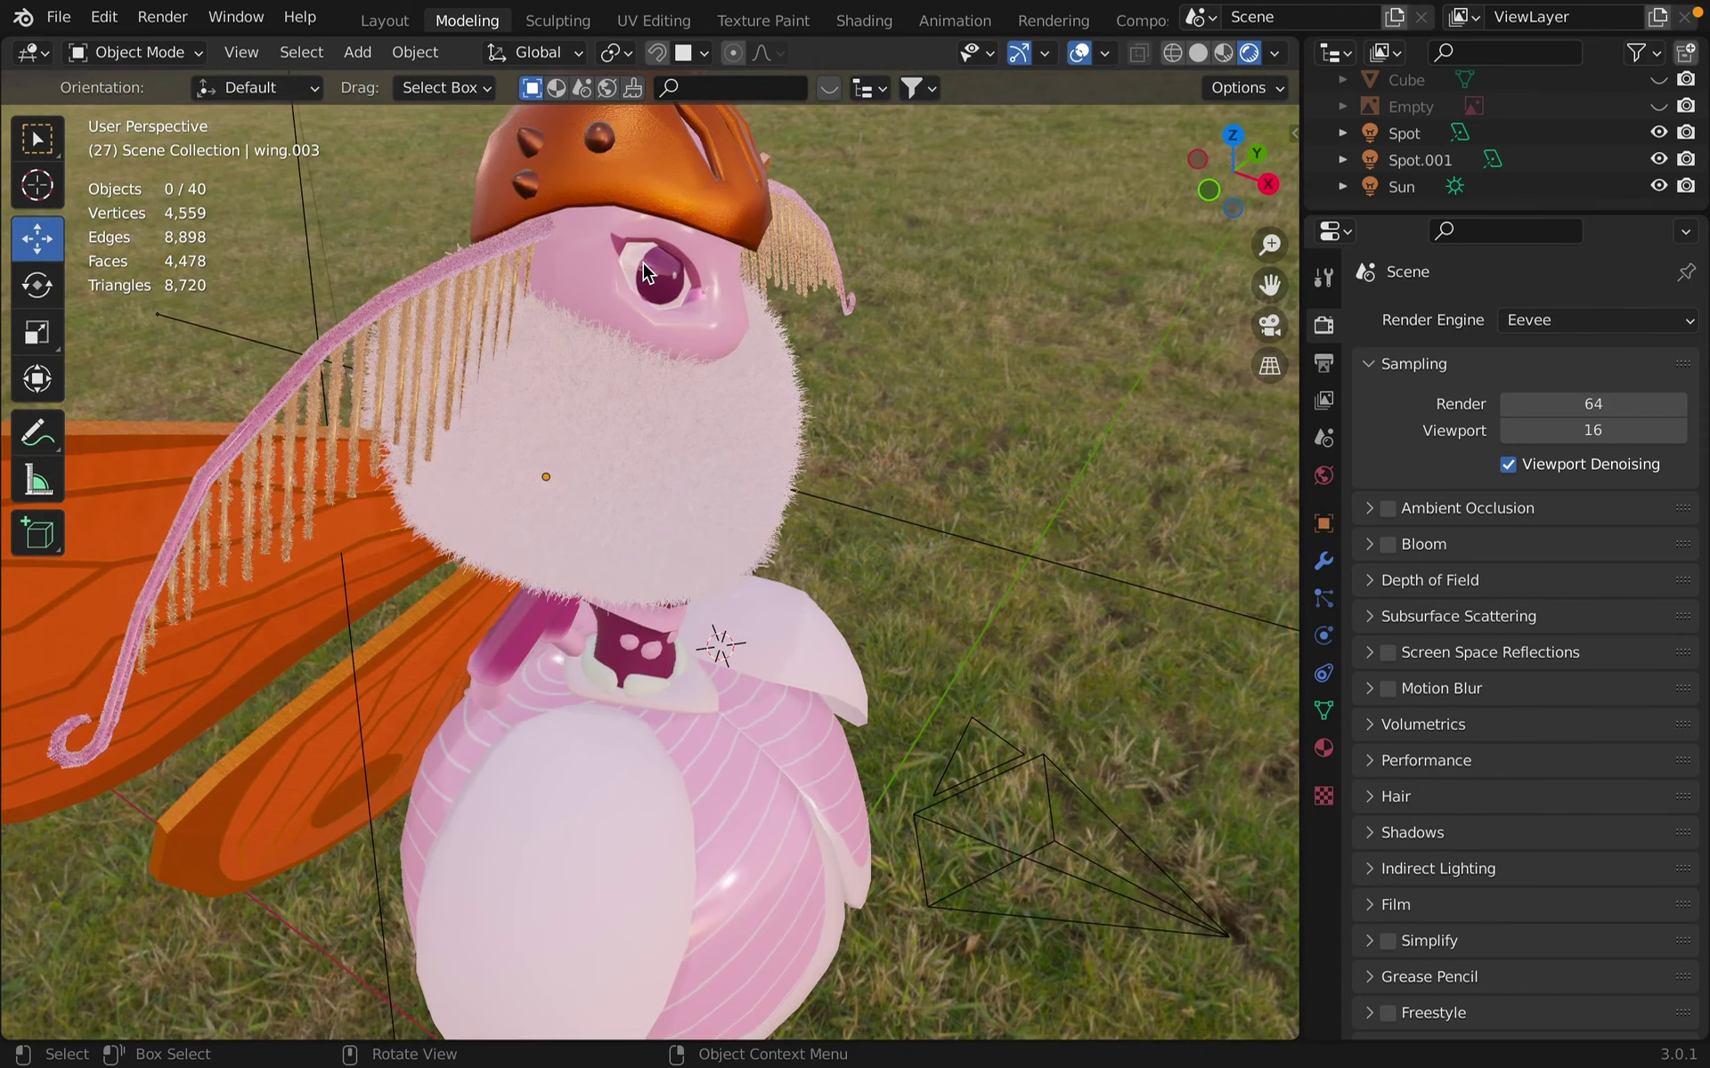
Select the head and examine the rendered face, eyes and fur chest close up from the front.
left_click(643, 264)
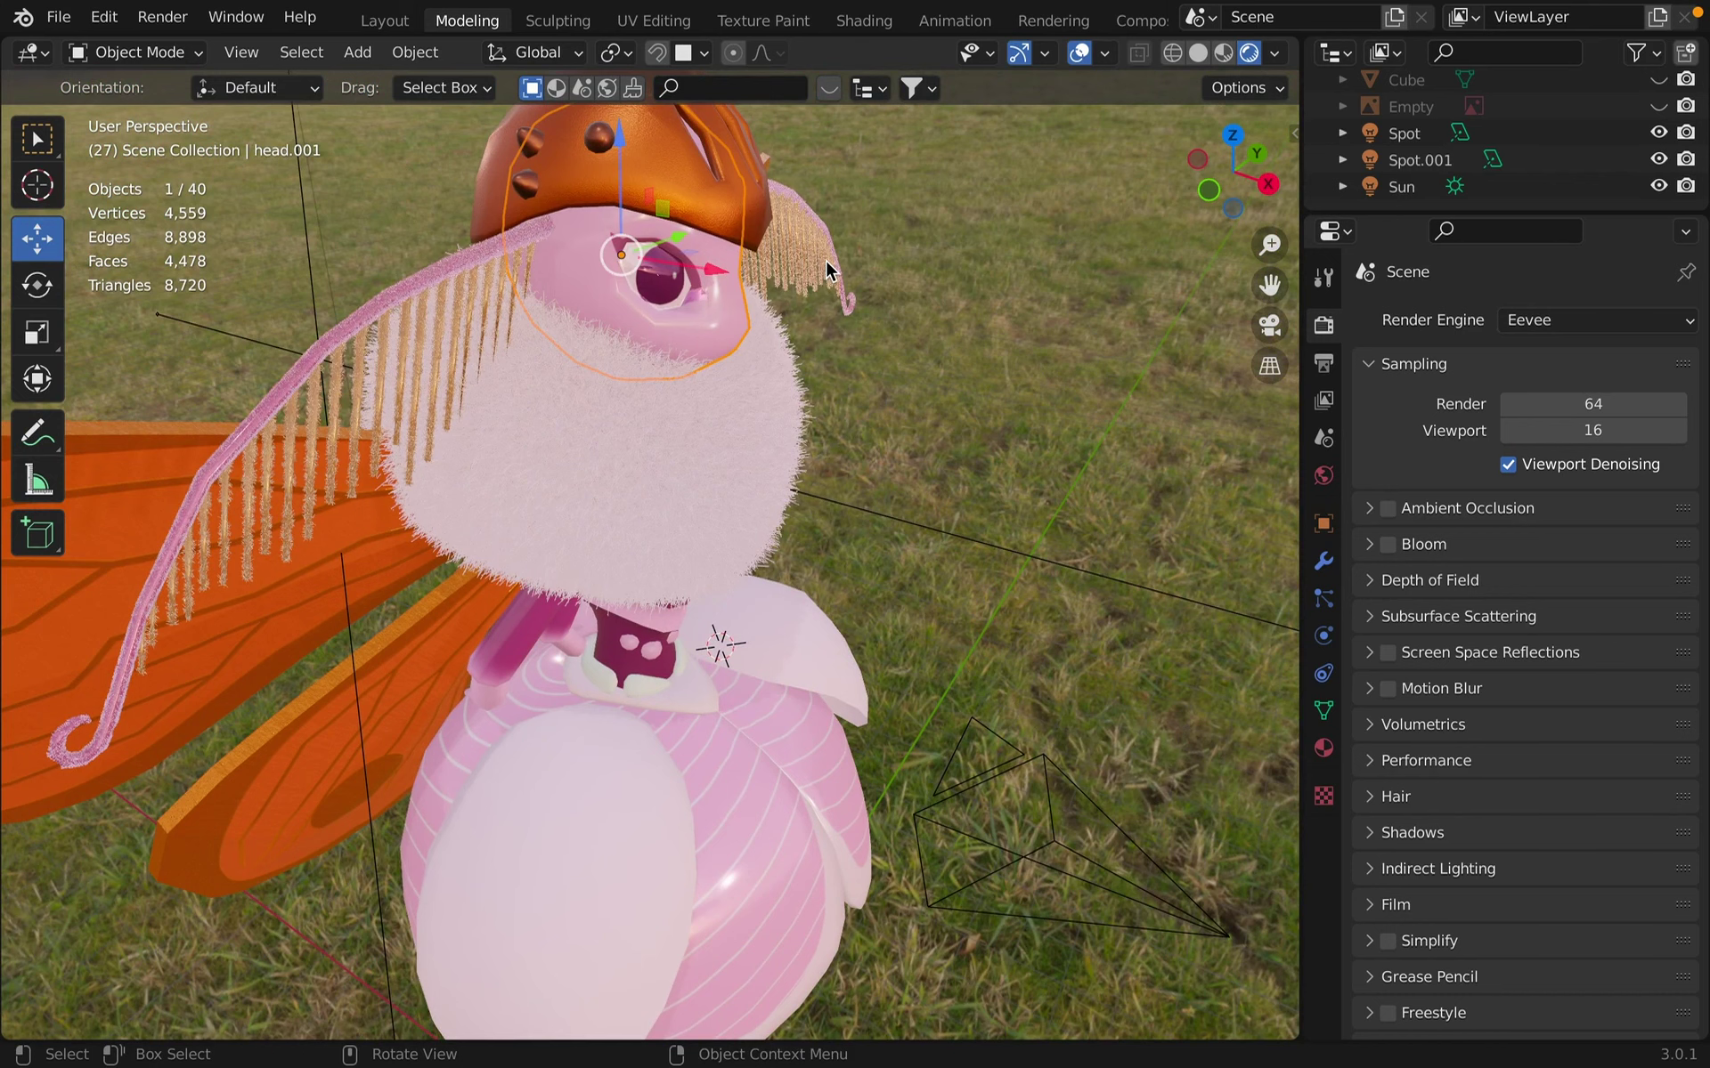
middle_click_drag(828, 267, 825, 260)
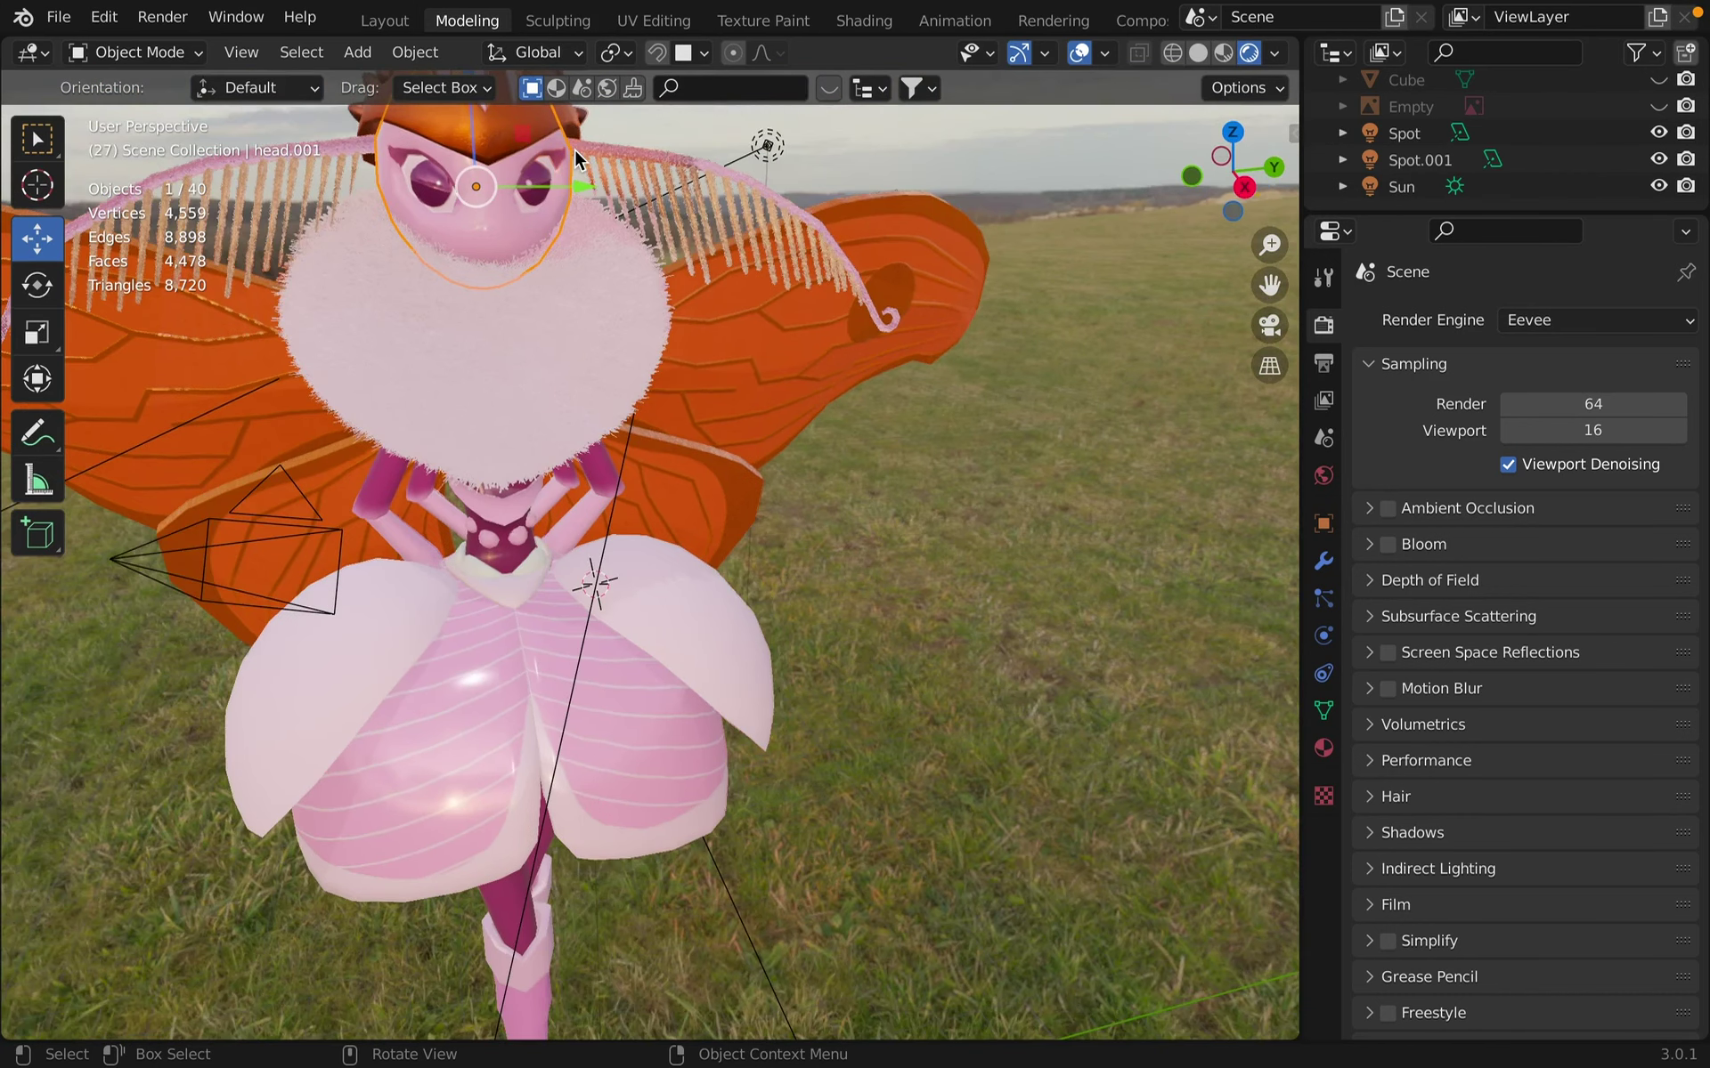
middle_click_drag(575, 147, 623, 246)
middle_click_drag(574, 148, 578, 150, "shift")
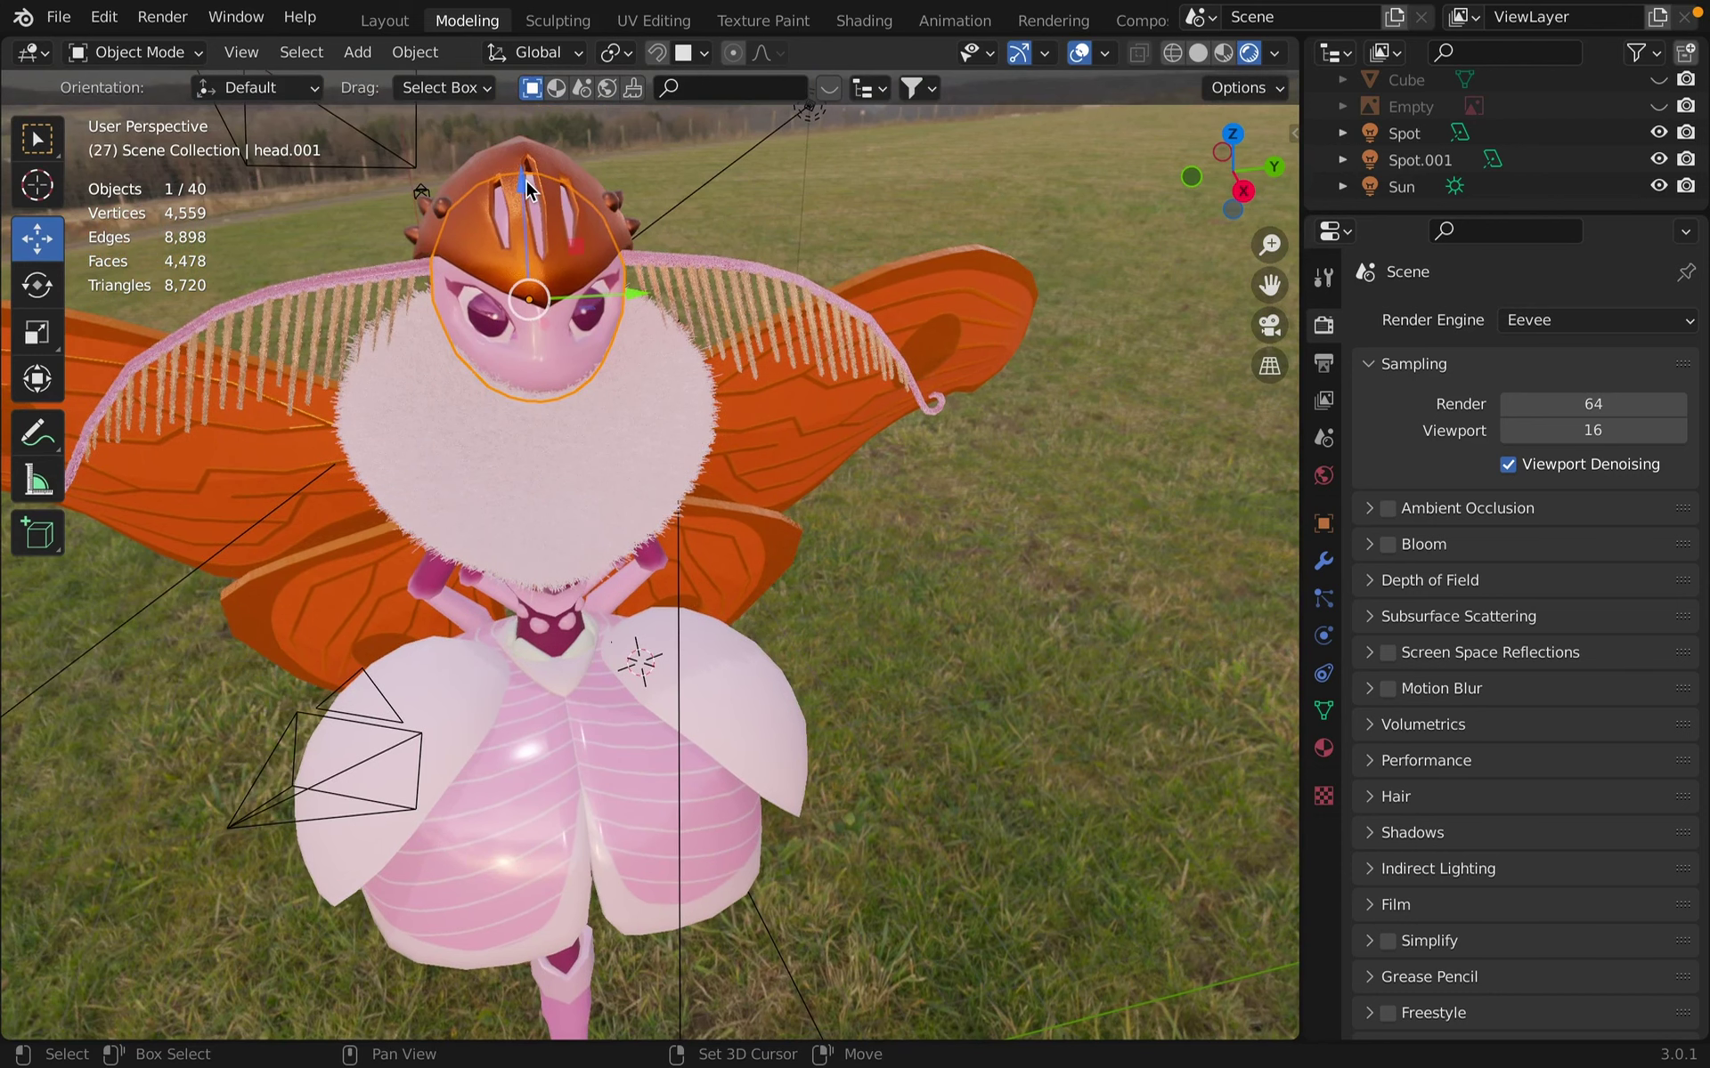
scroll(526, 180, "up", 5)
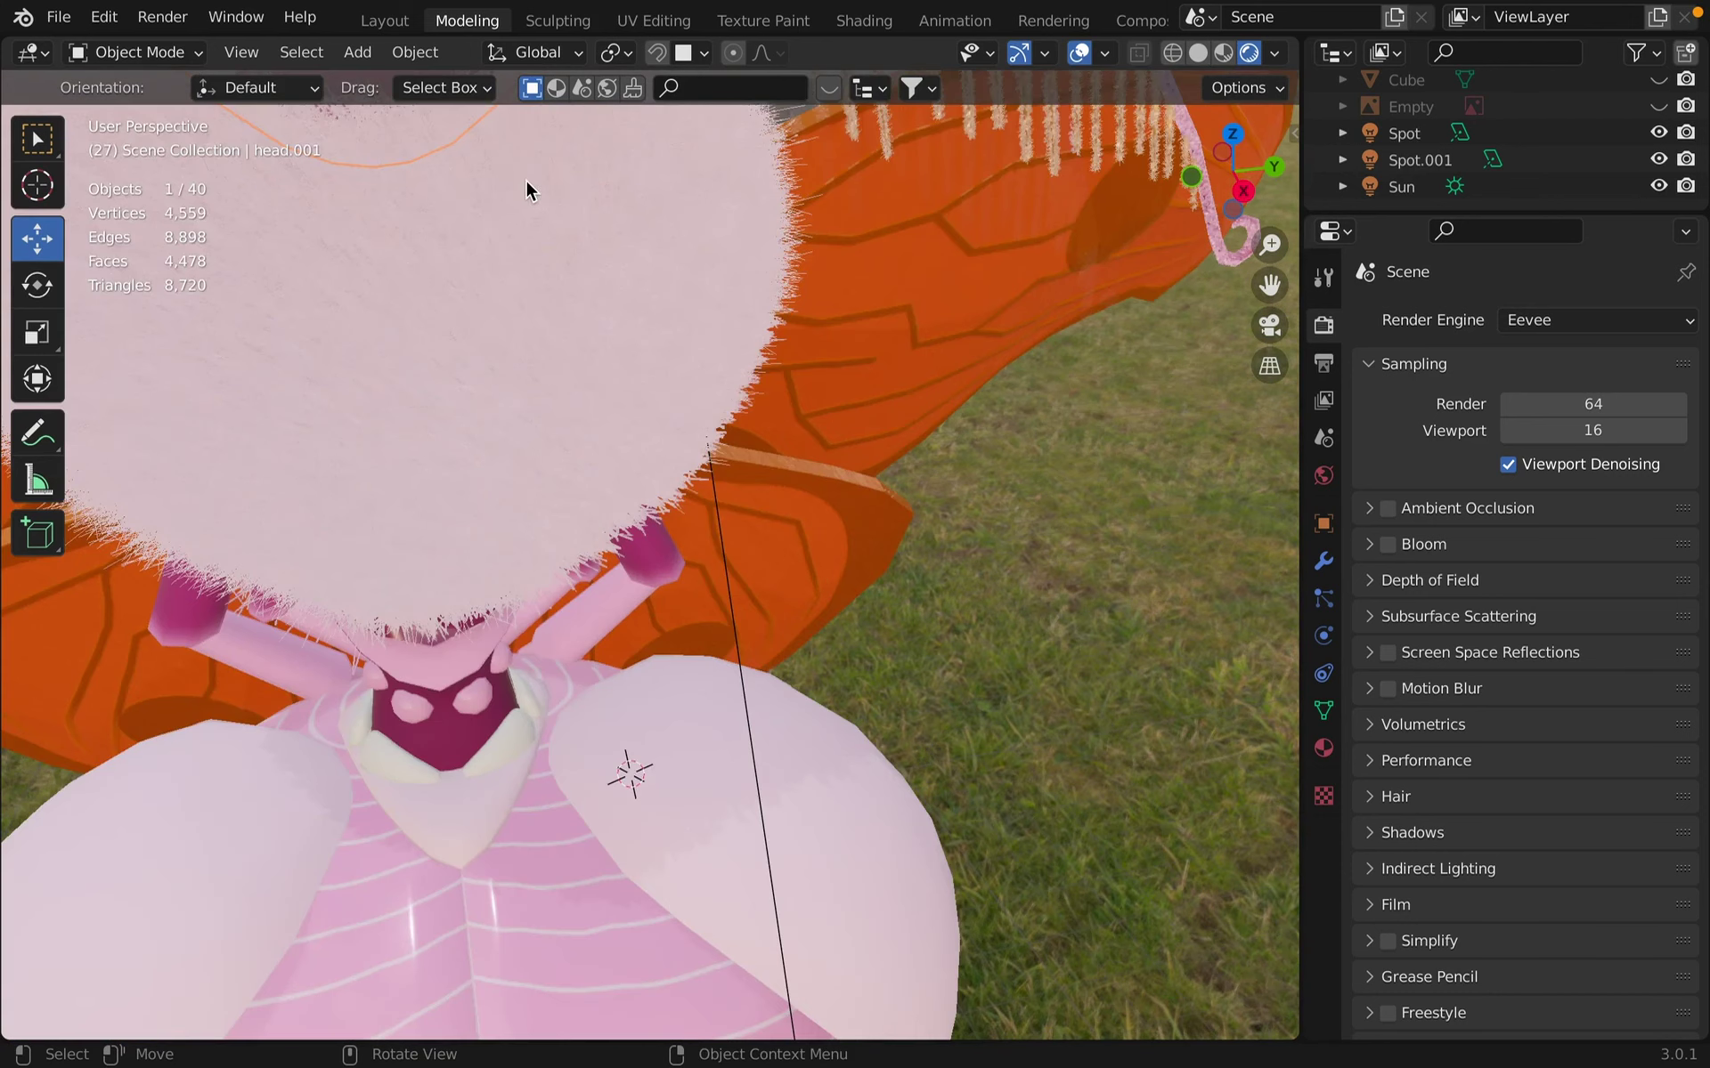
scroll(532, 189, "down", 2)
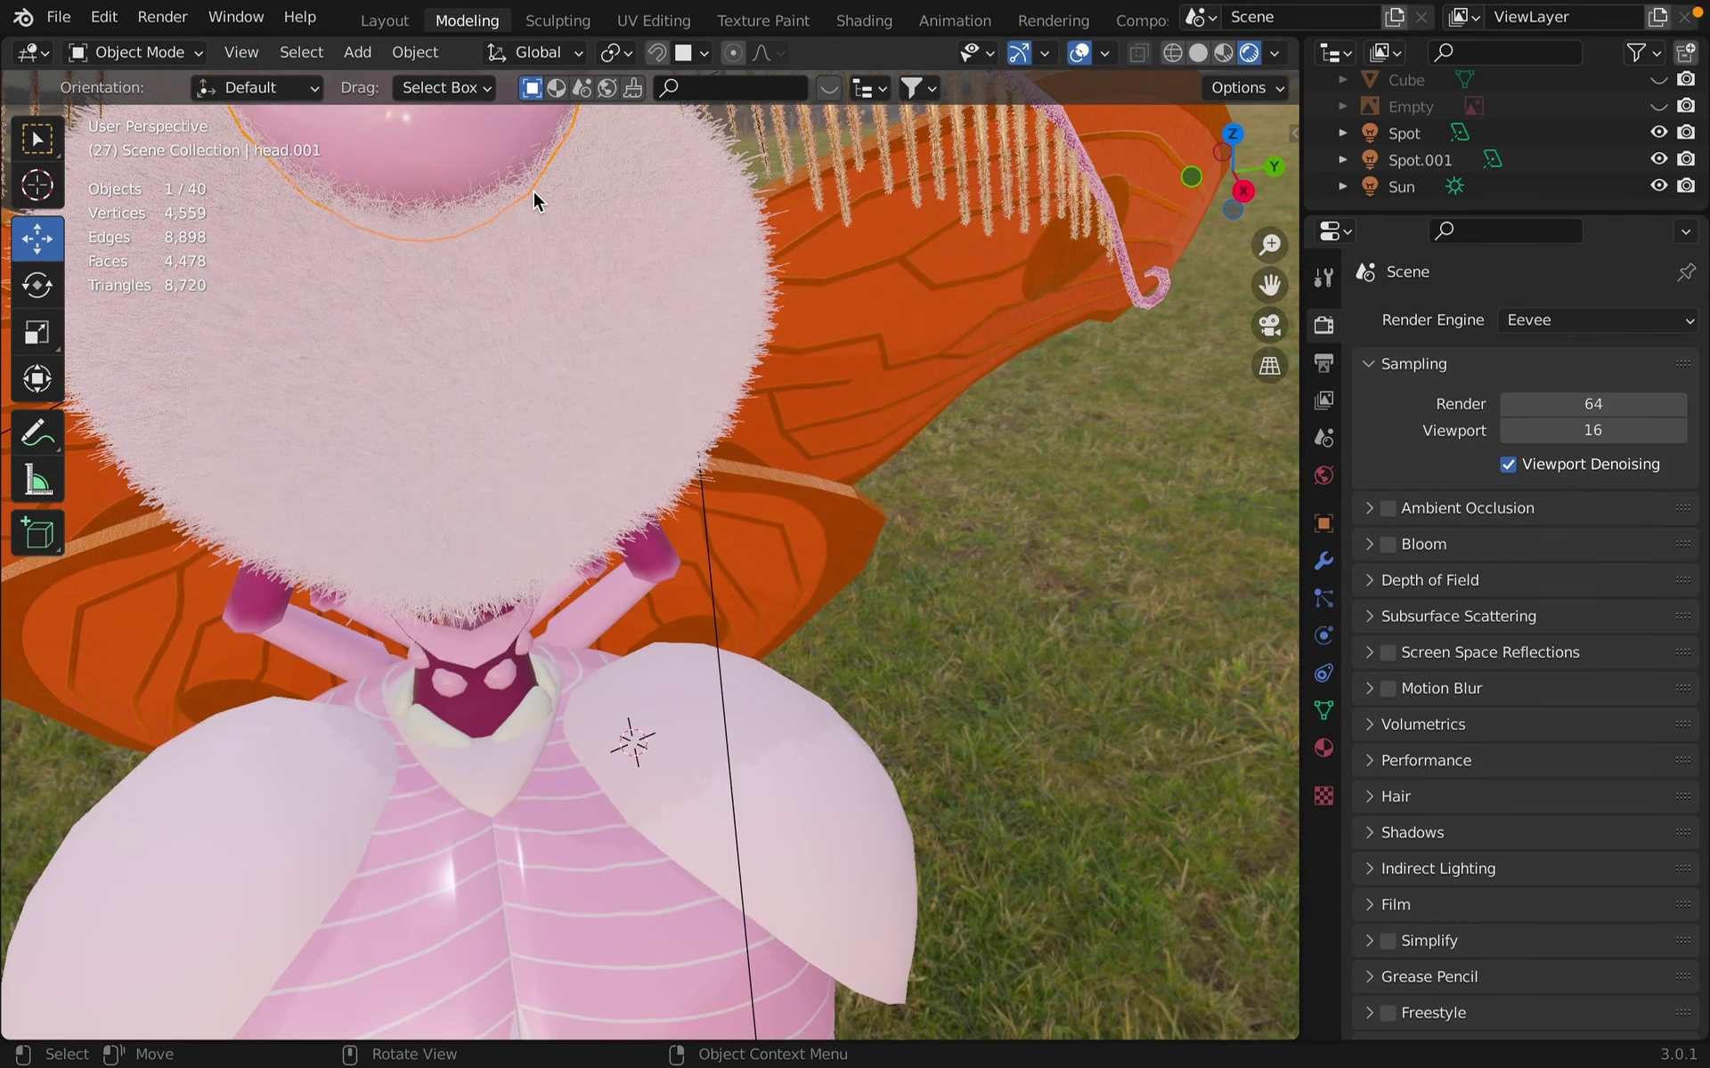
scroll(533, 198, "up", 4, "shift")
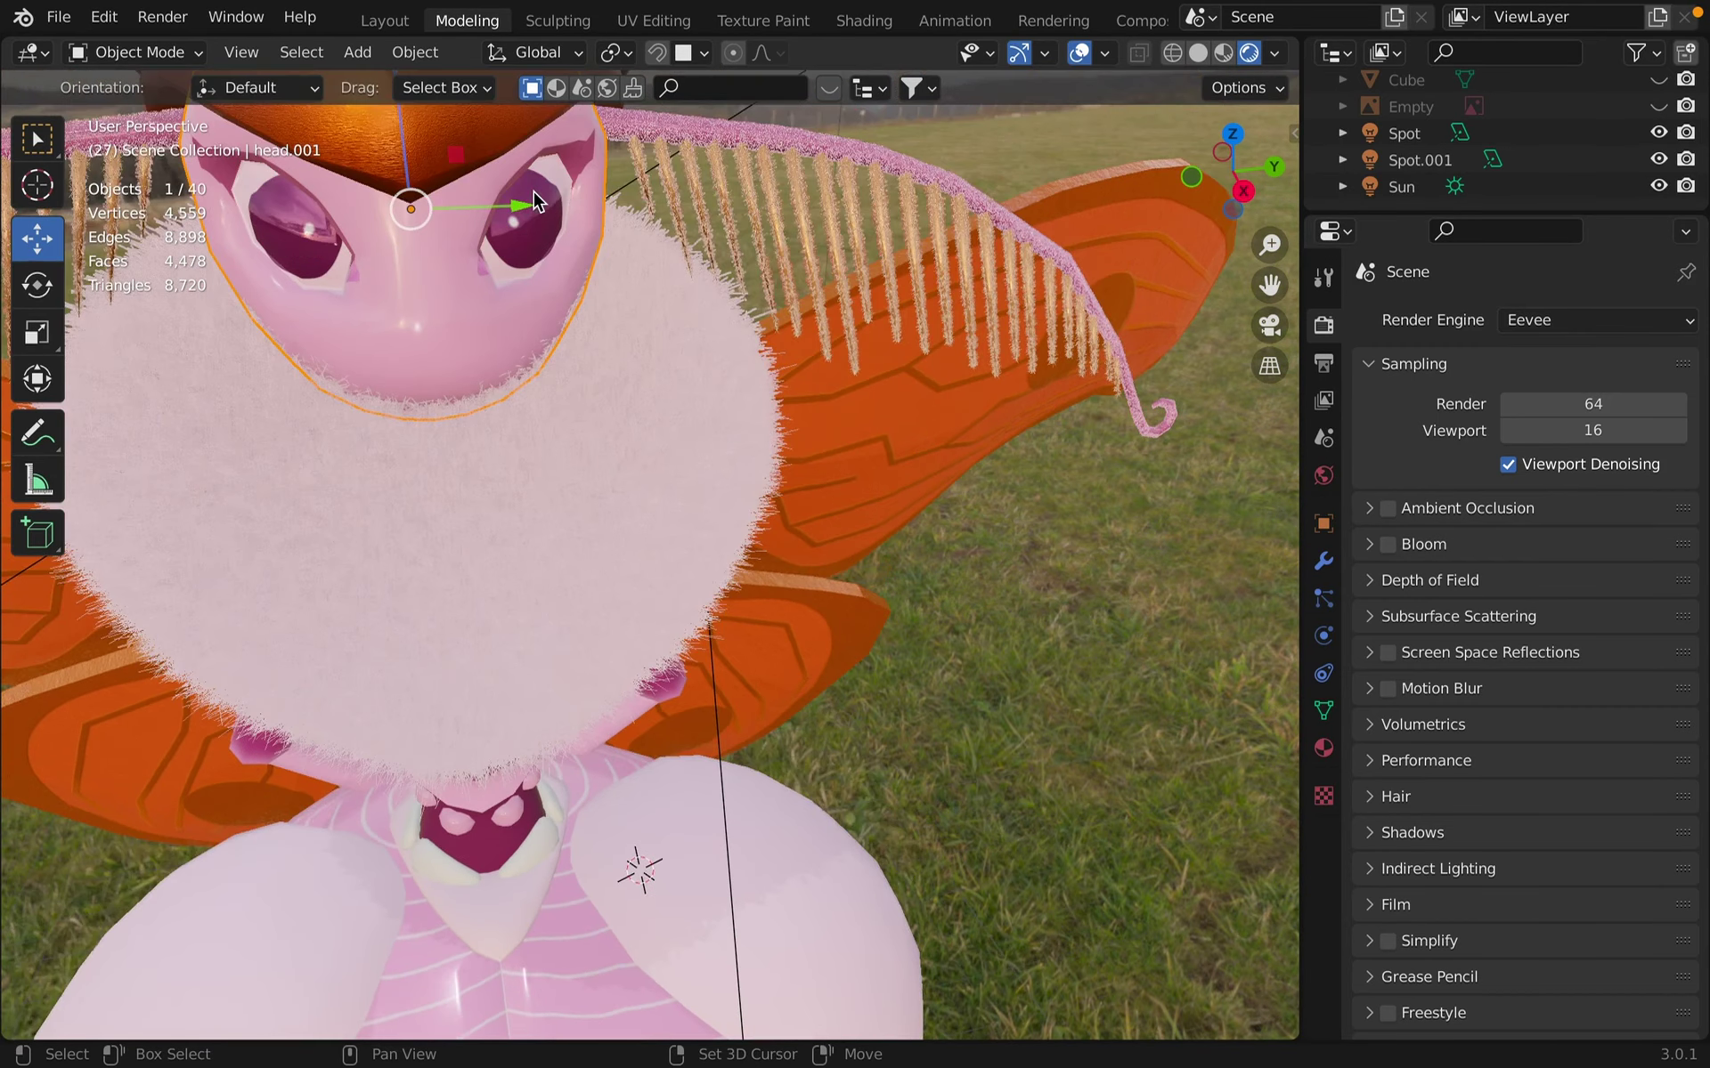
scroll(533, 191, "up", 2, "shift")
scroll(445, 227, "up", 1)
scroll(400, 224, "up", 2, "shift")
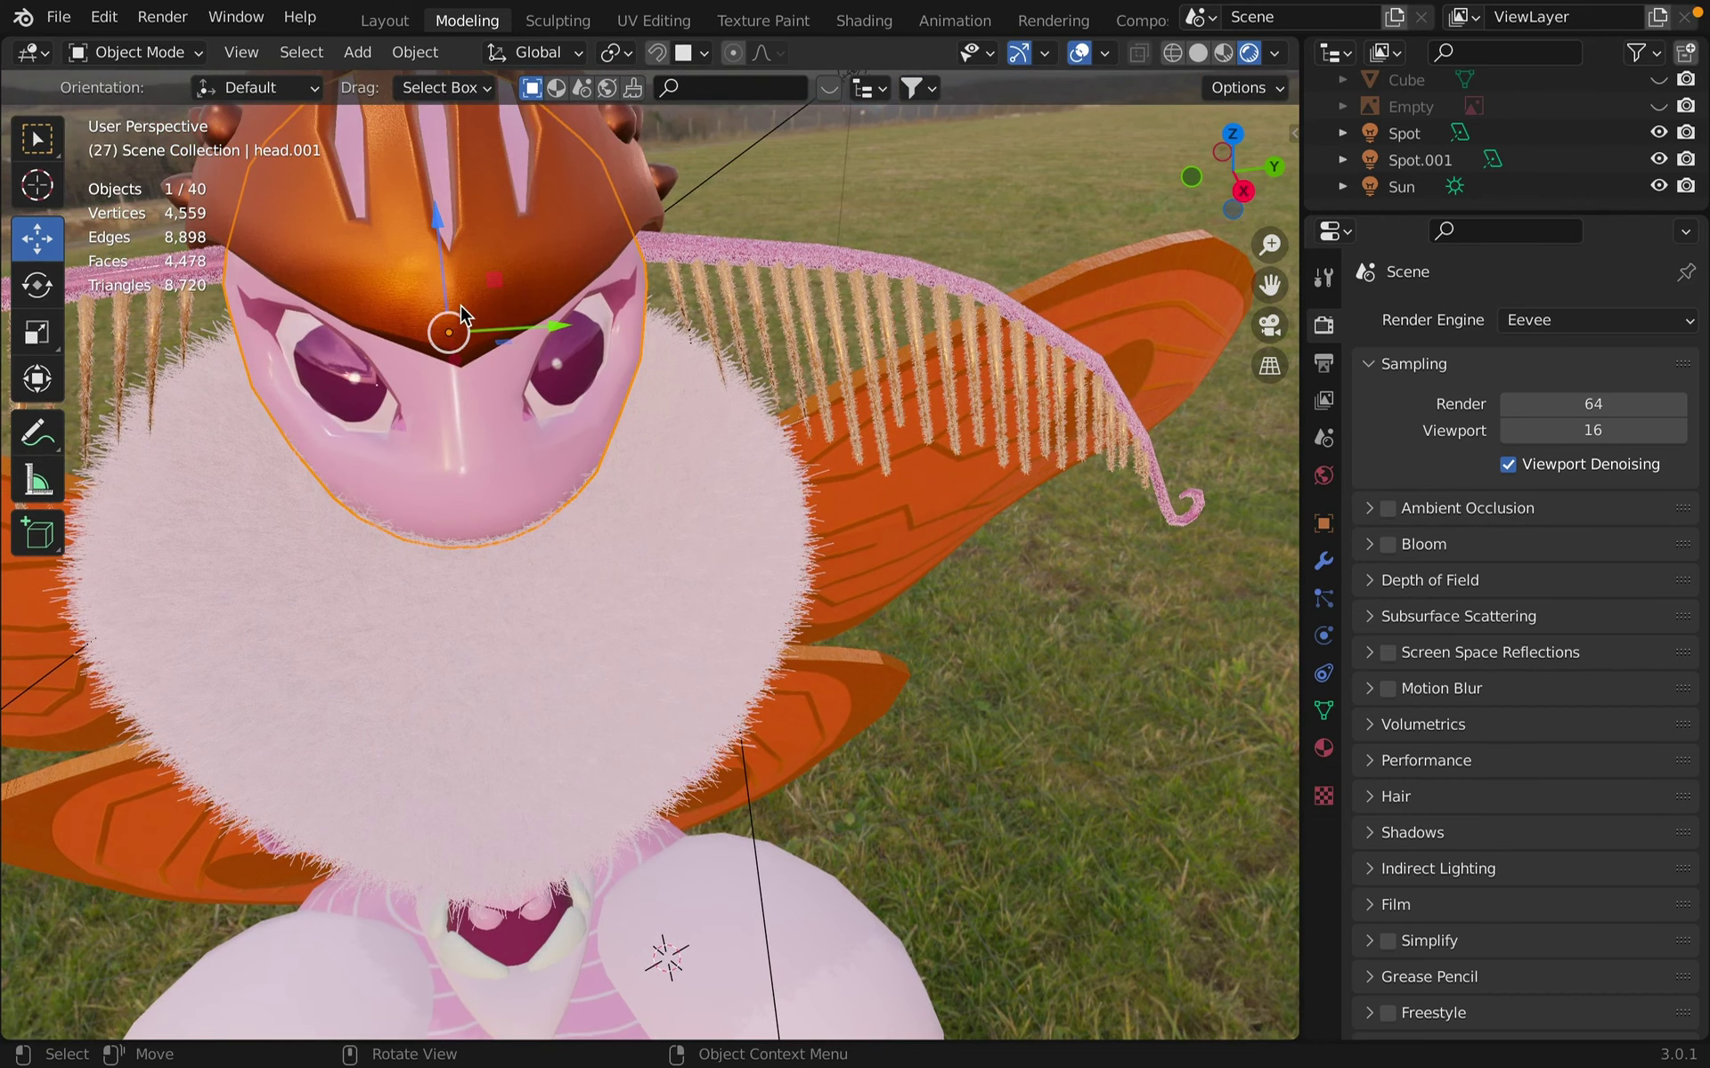
Select the helmet and view it together with the antennae, wings and dress from the front.
left_click(287, 199)
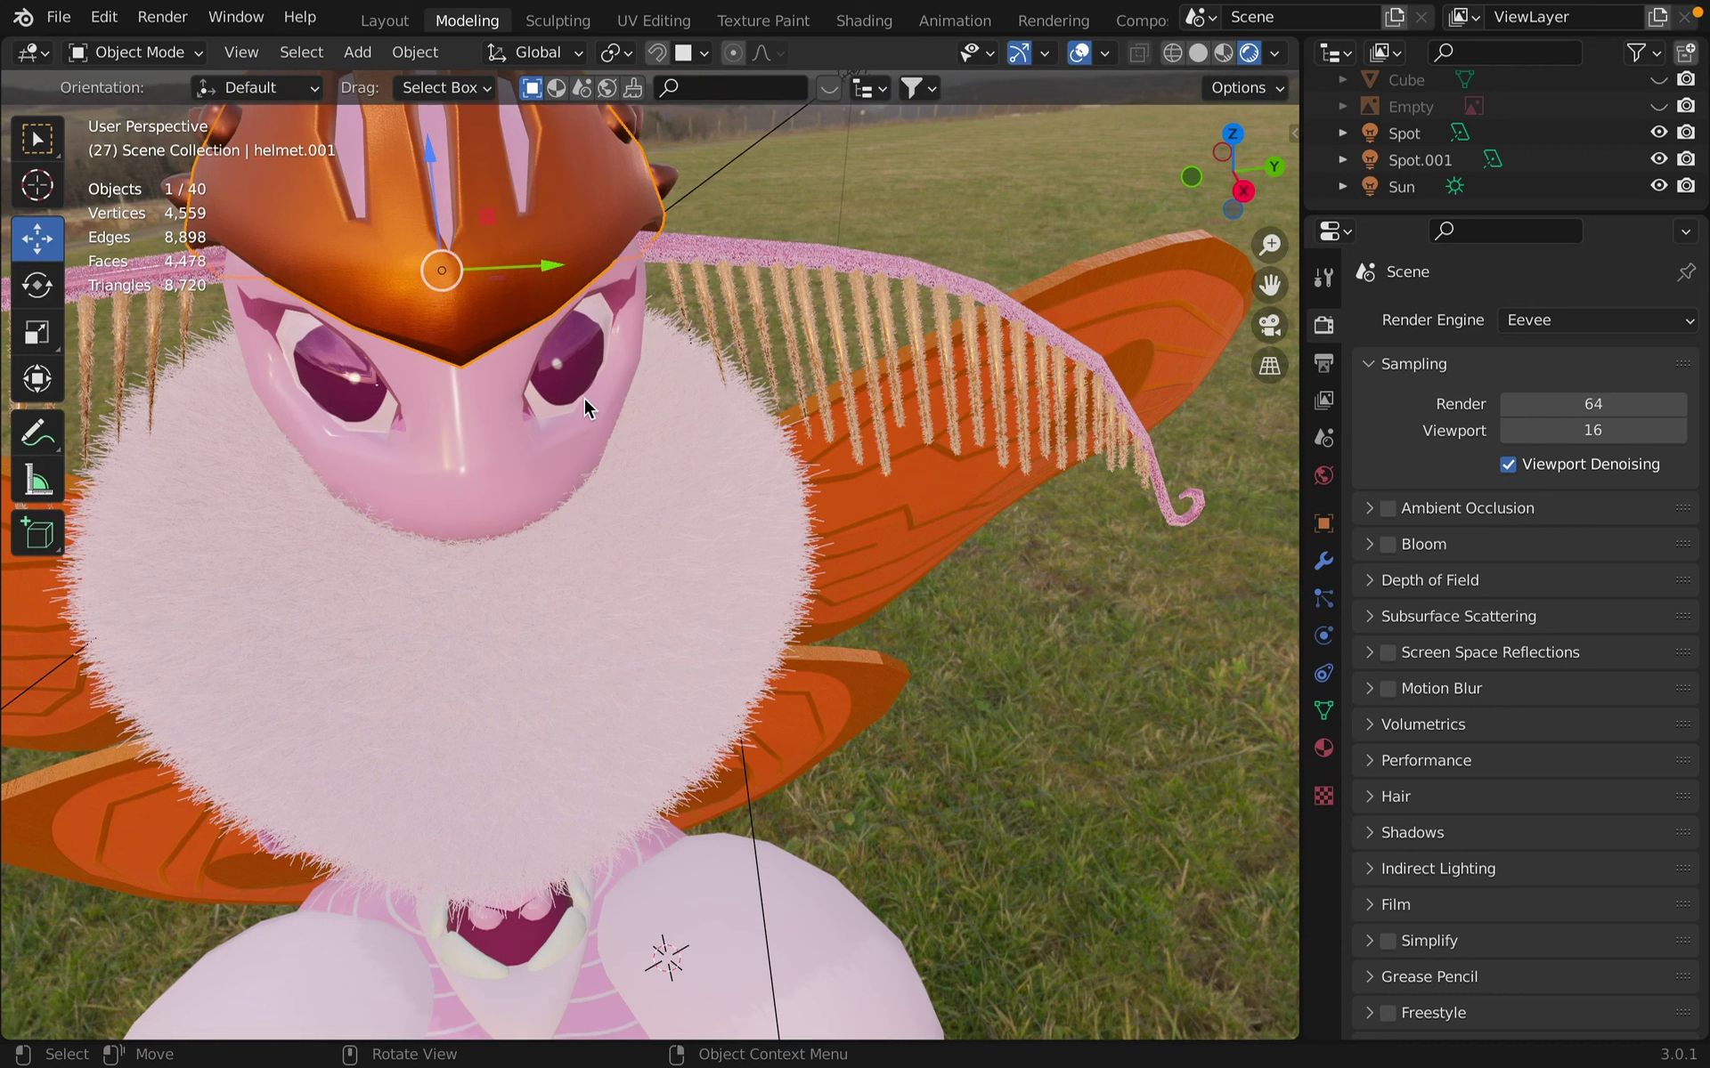
scroll(584, 402, "down", 5)
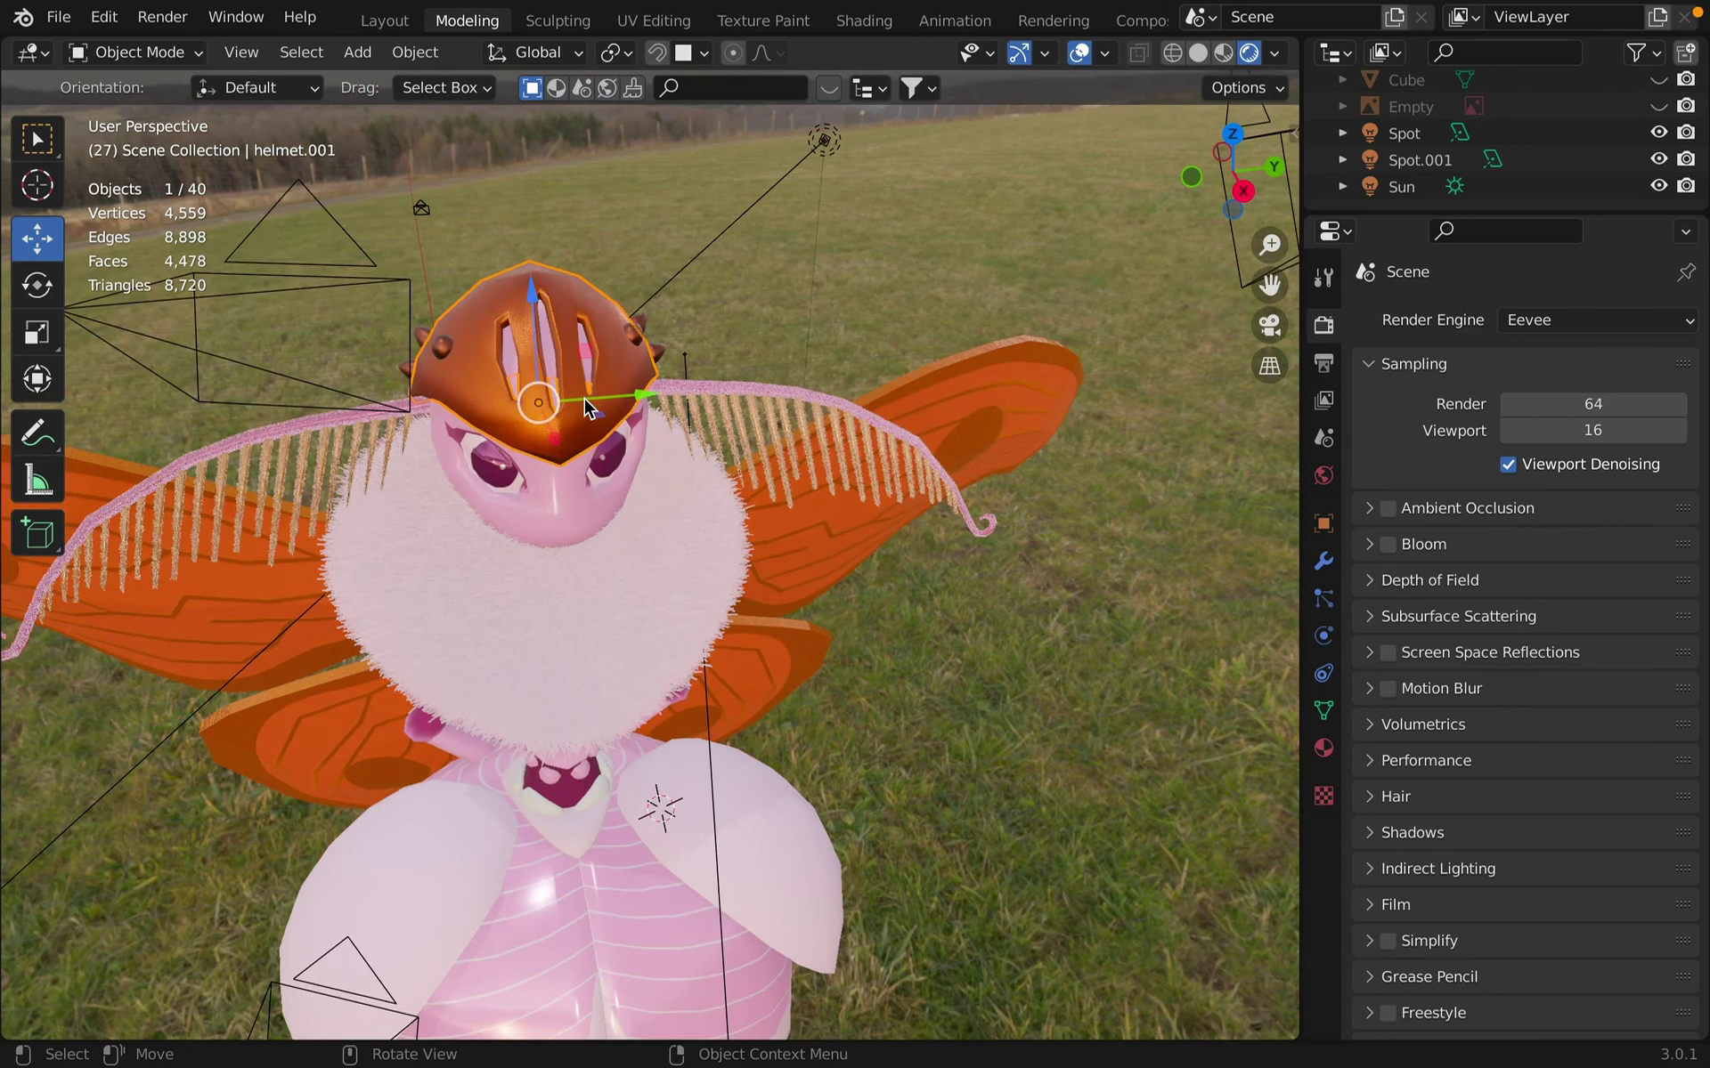
scroll(585, 403, "down", 1)
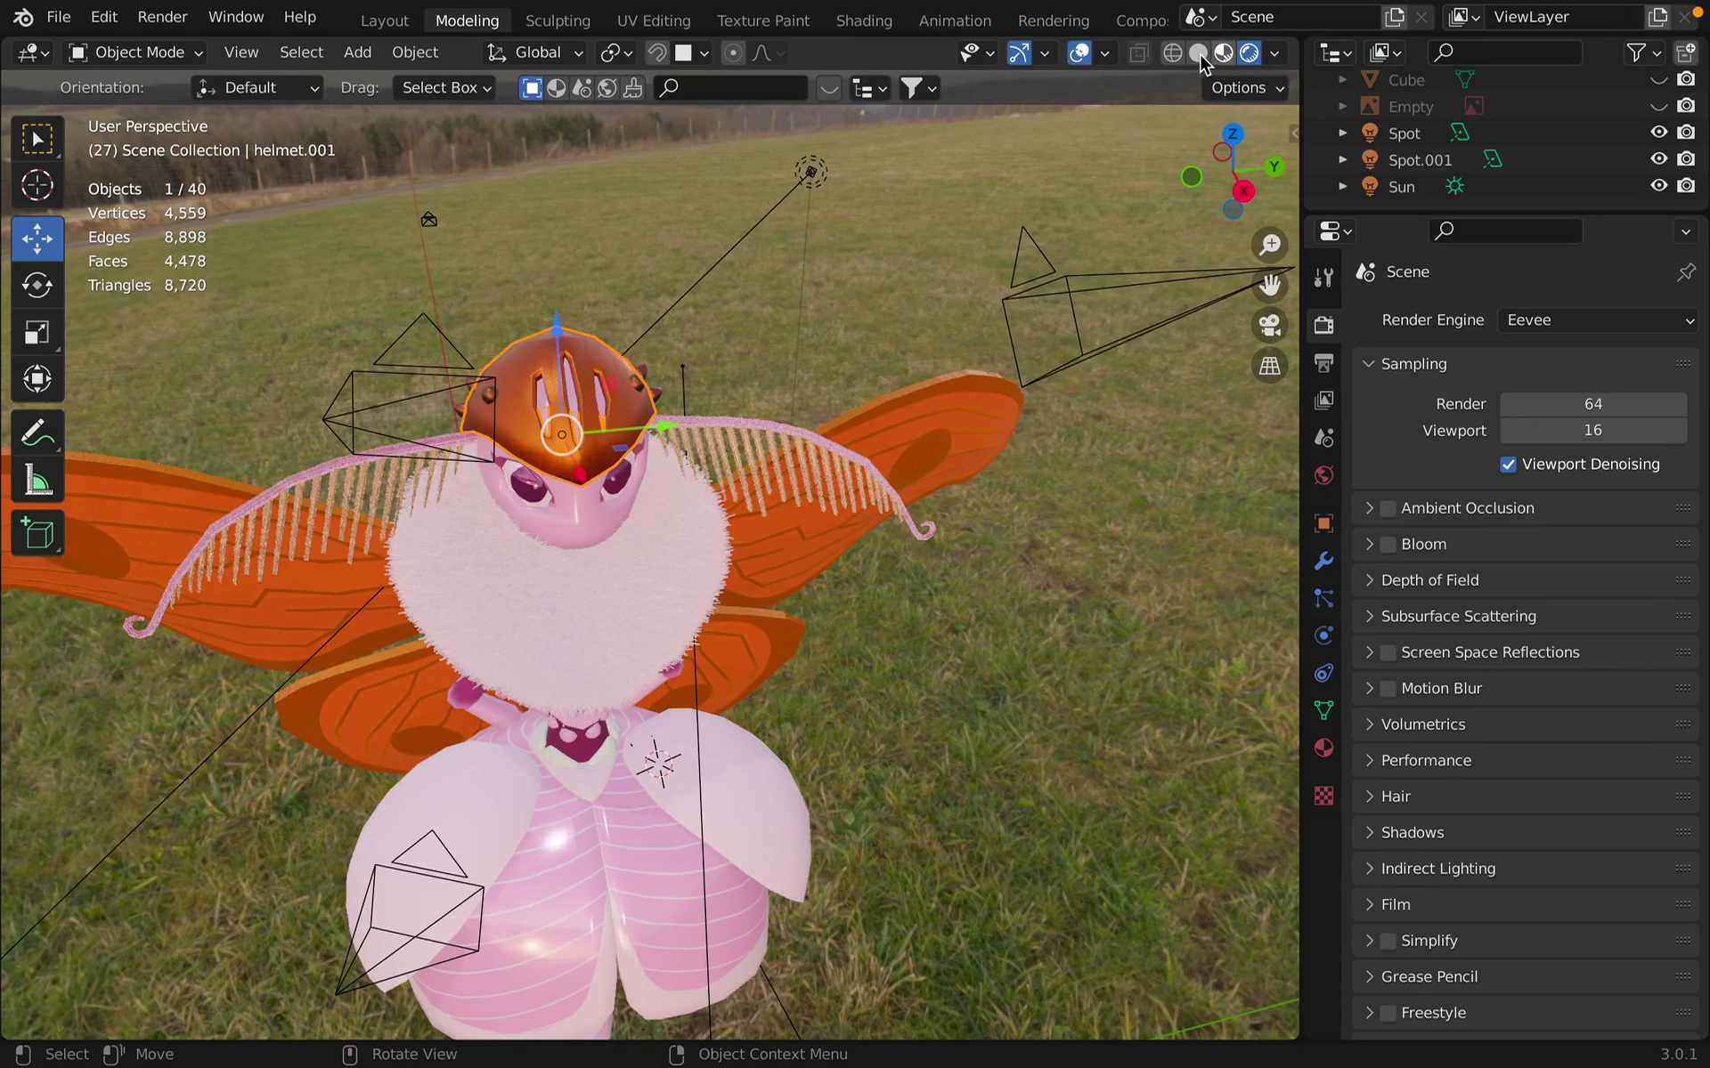
Switch the viewport to Solid shading, turn on the wireframe overlay and deselect the helmet.
left_click(1198, 54)
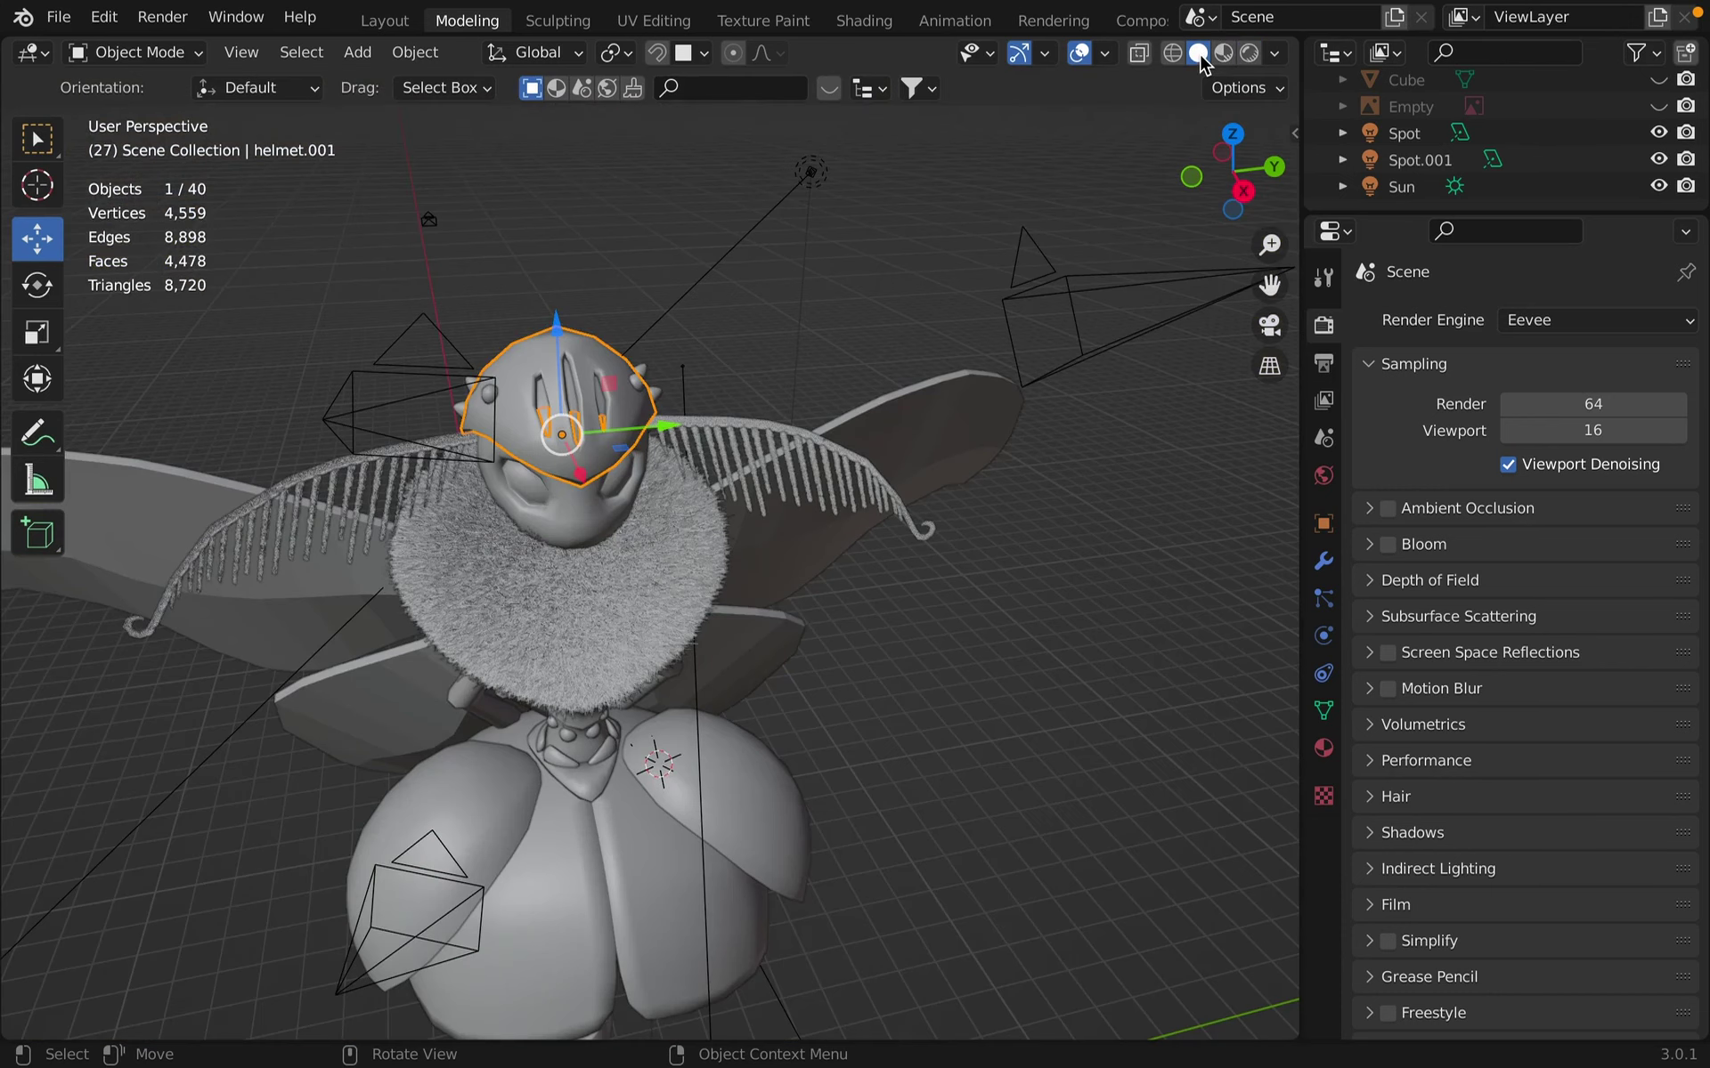
left_click(1105, 52)
left_click(939, 505)
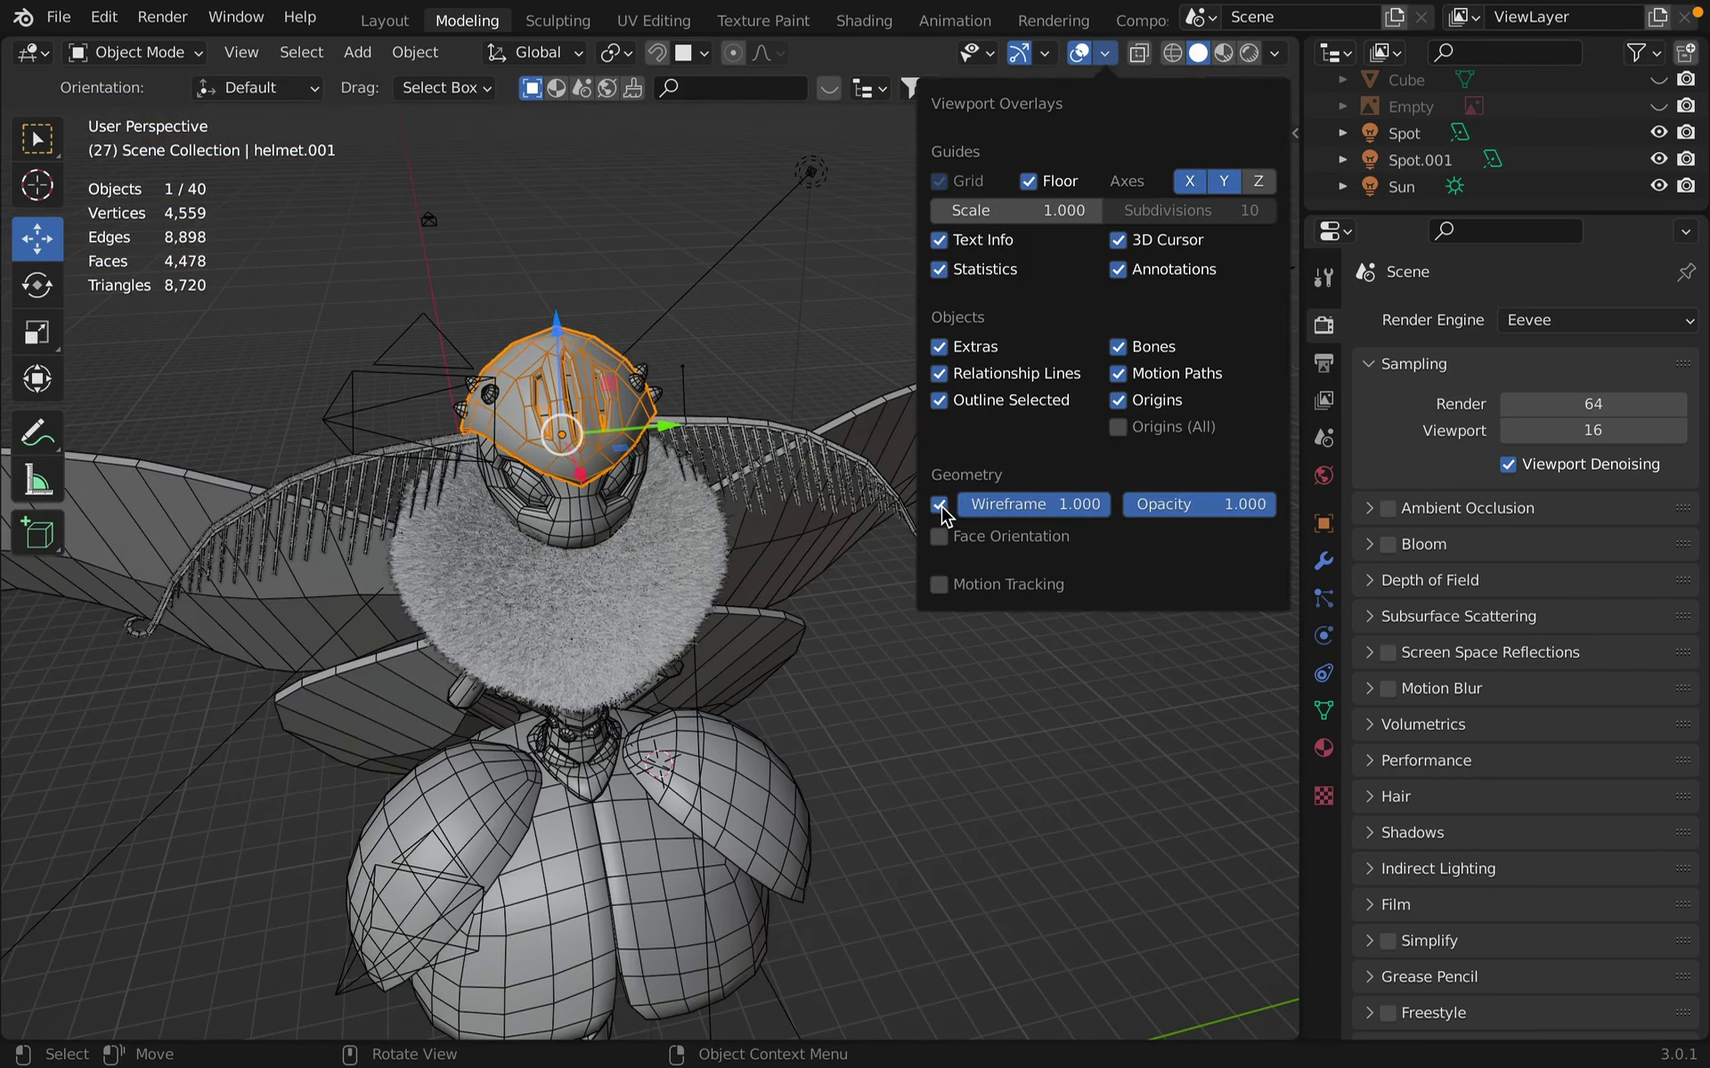
left_click(927, 706)
Examine the wireframe of the head, eye, fur chest and helmet from the front and from behind.
scroll(927, 698, "right", 5)
scroll(927, 698, "down", 2)
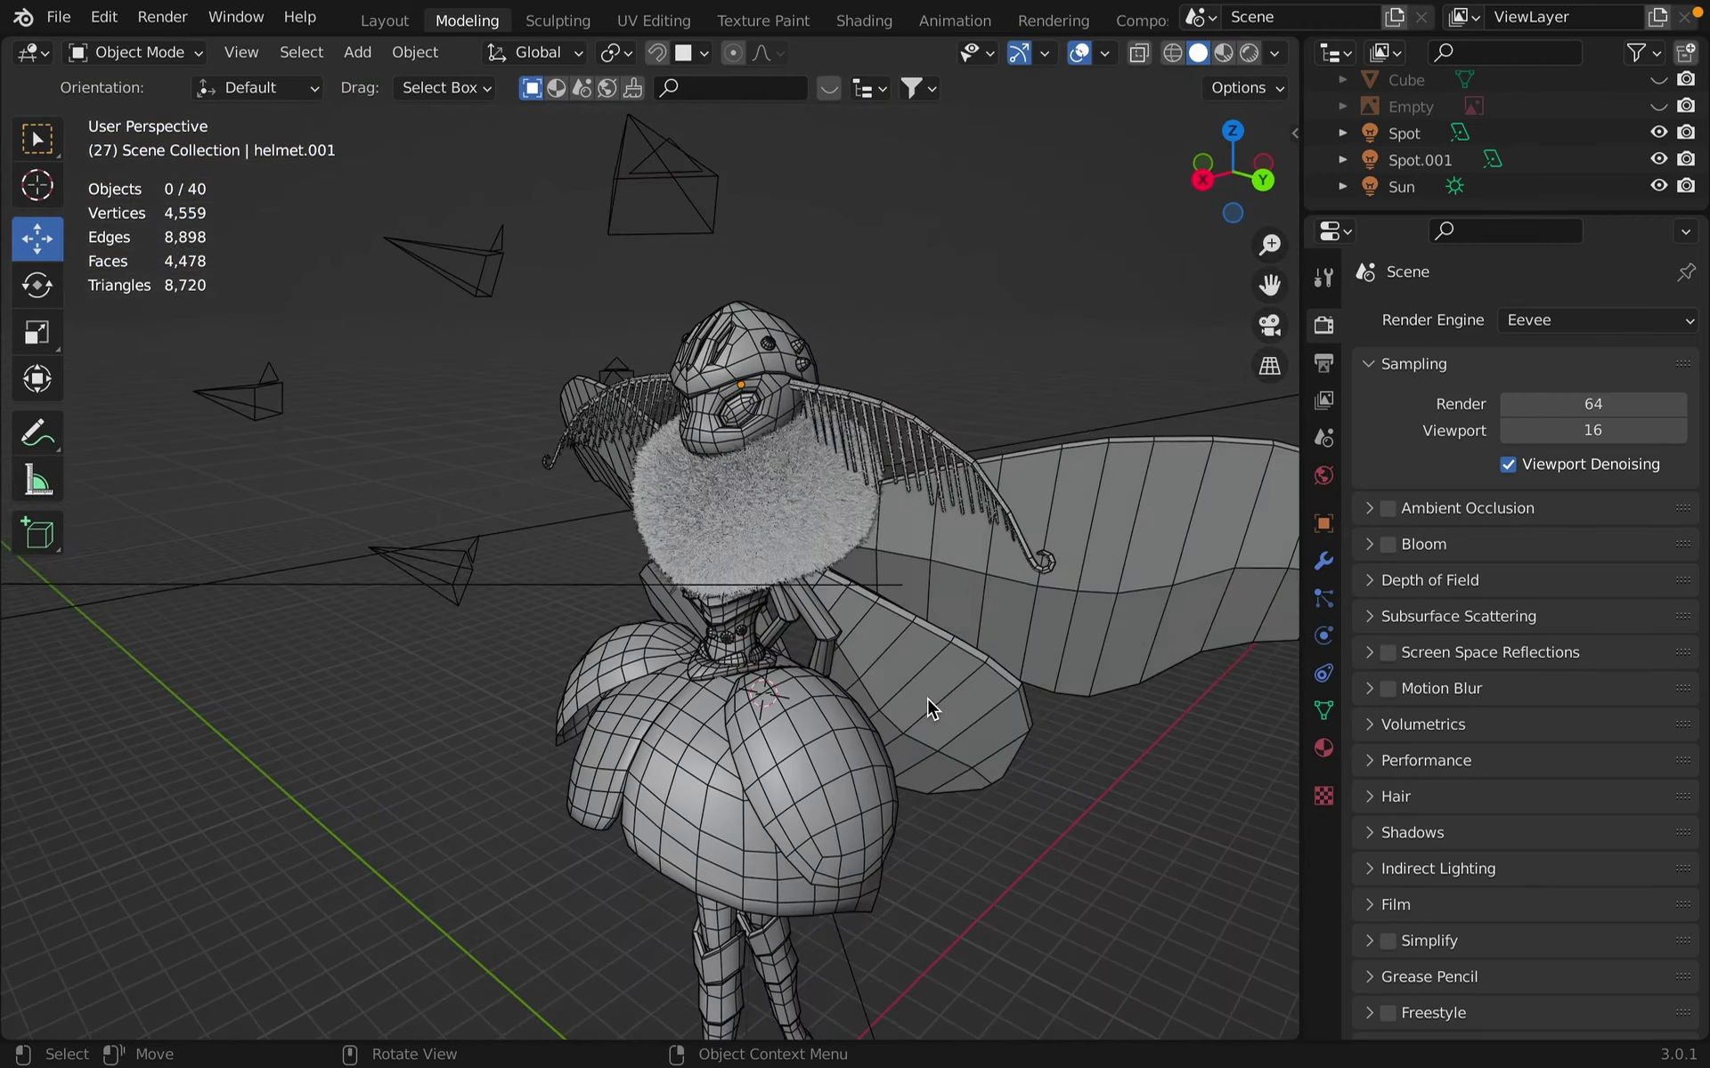
scroll(860, 335, "up", 5)
scroll(860, 335, "up", 6)
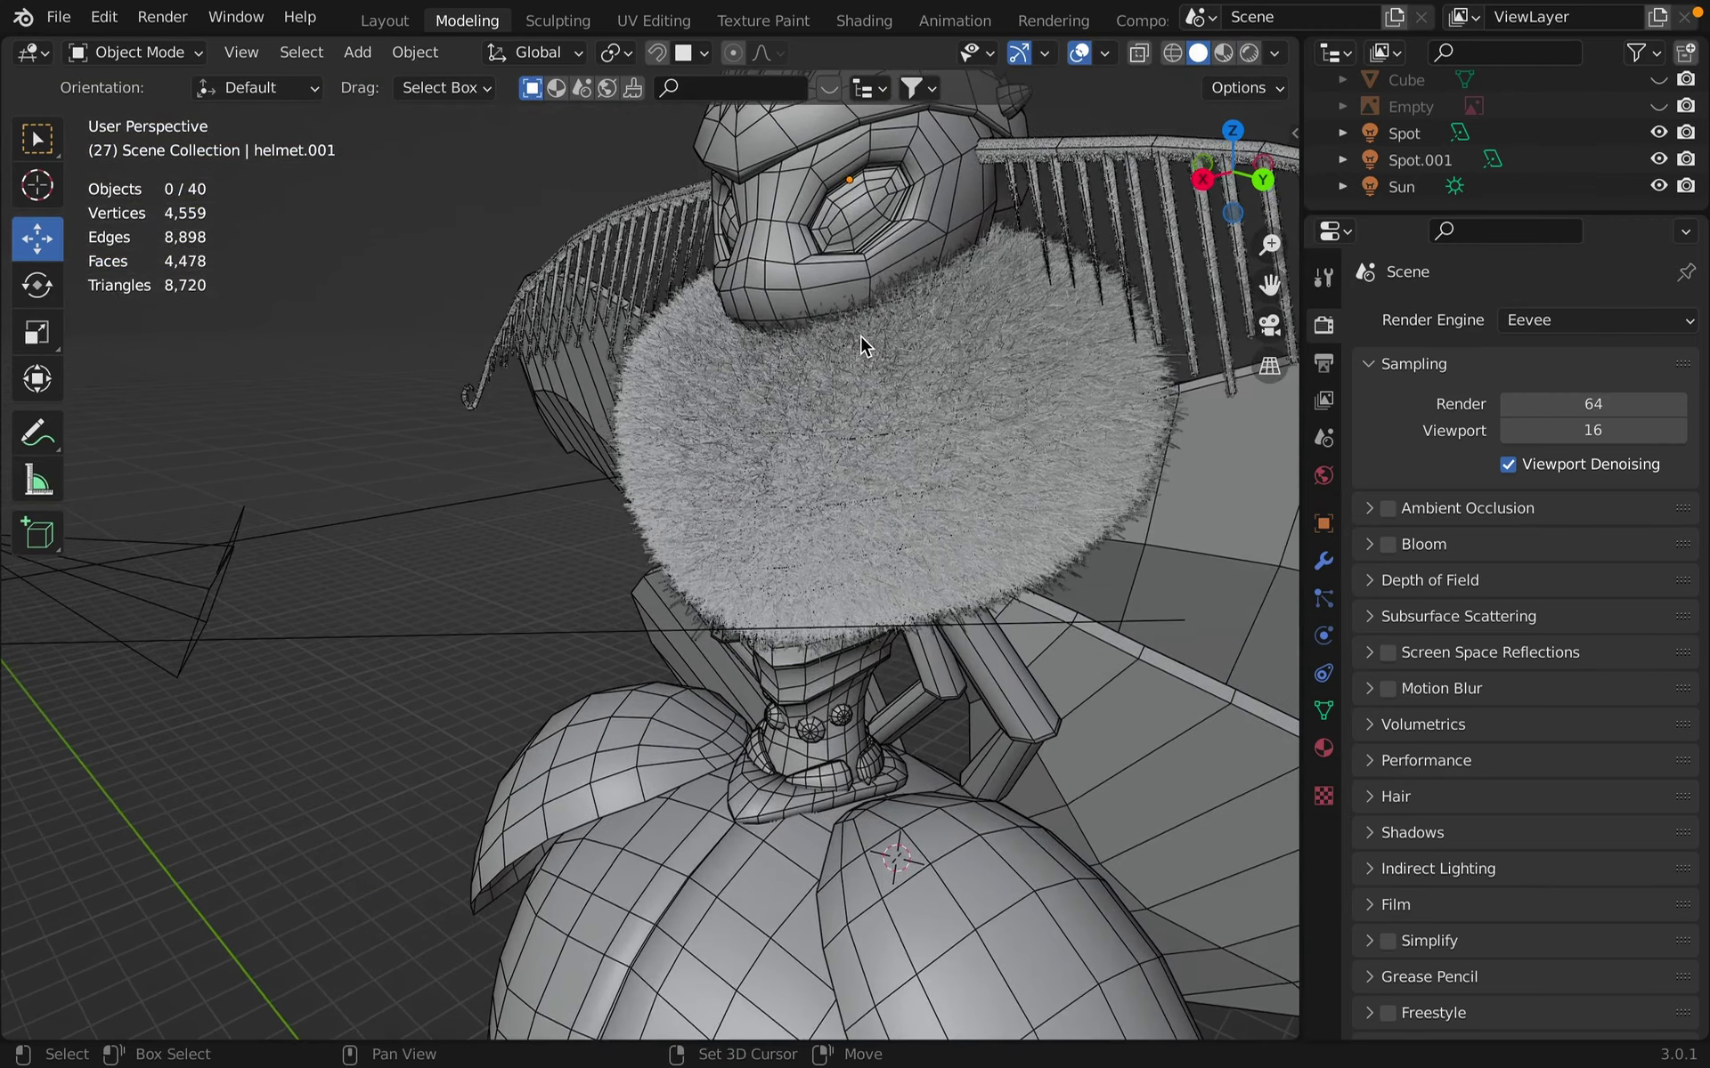
scroll(860, 334, "down", 5)
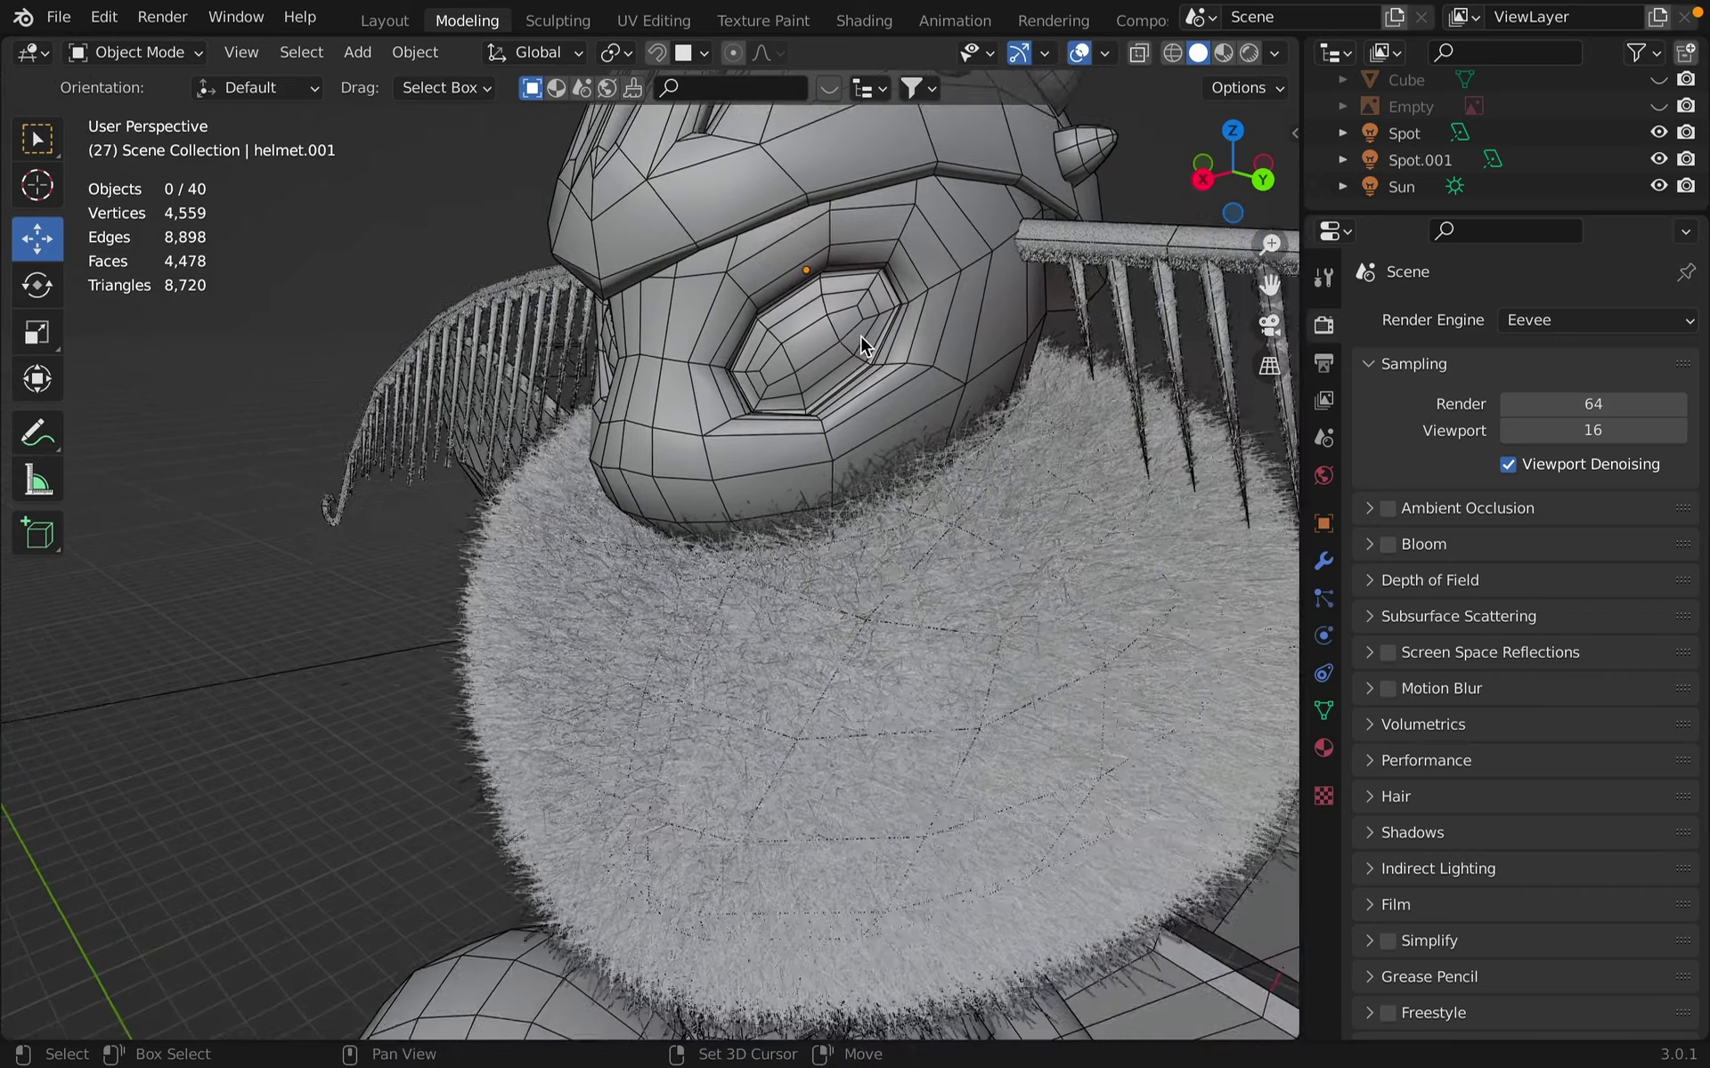
middle_click_drag(860, 341, 862, 344)
scroll(860, 336, "down", 10, "shift")
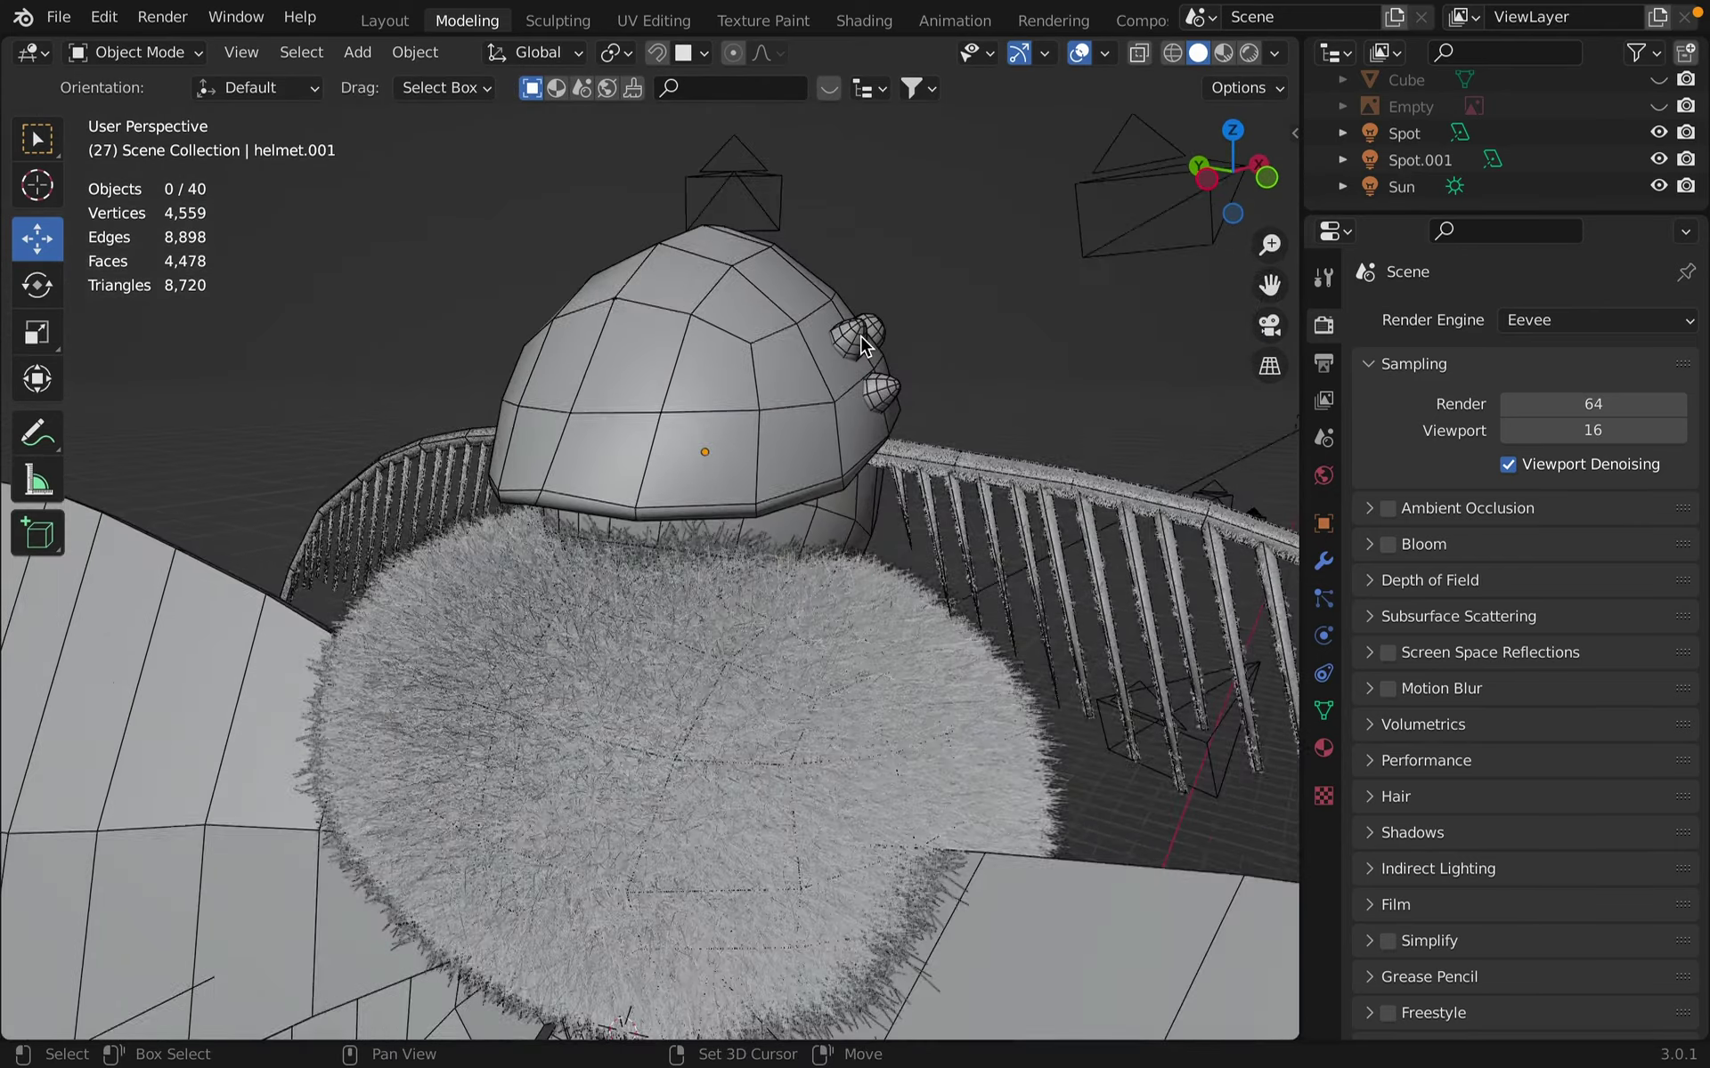
scroll(861, 336, "down", 2)
scroll(860, 335, "down", 1)
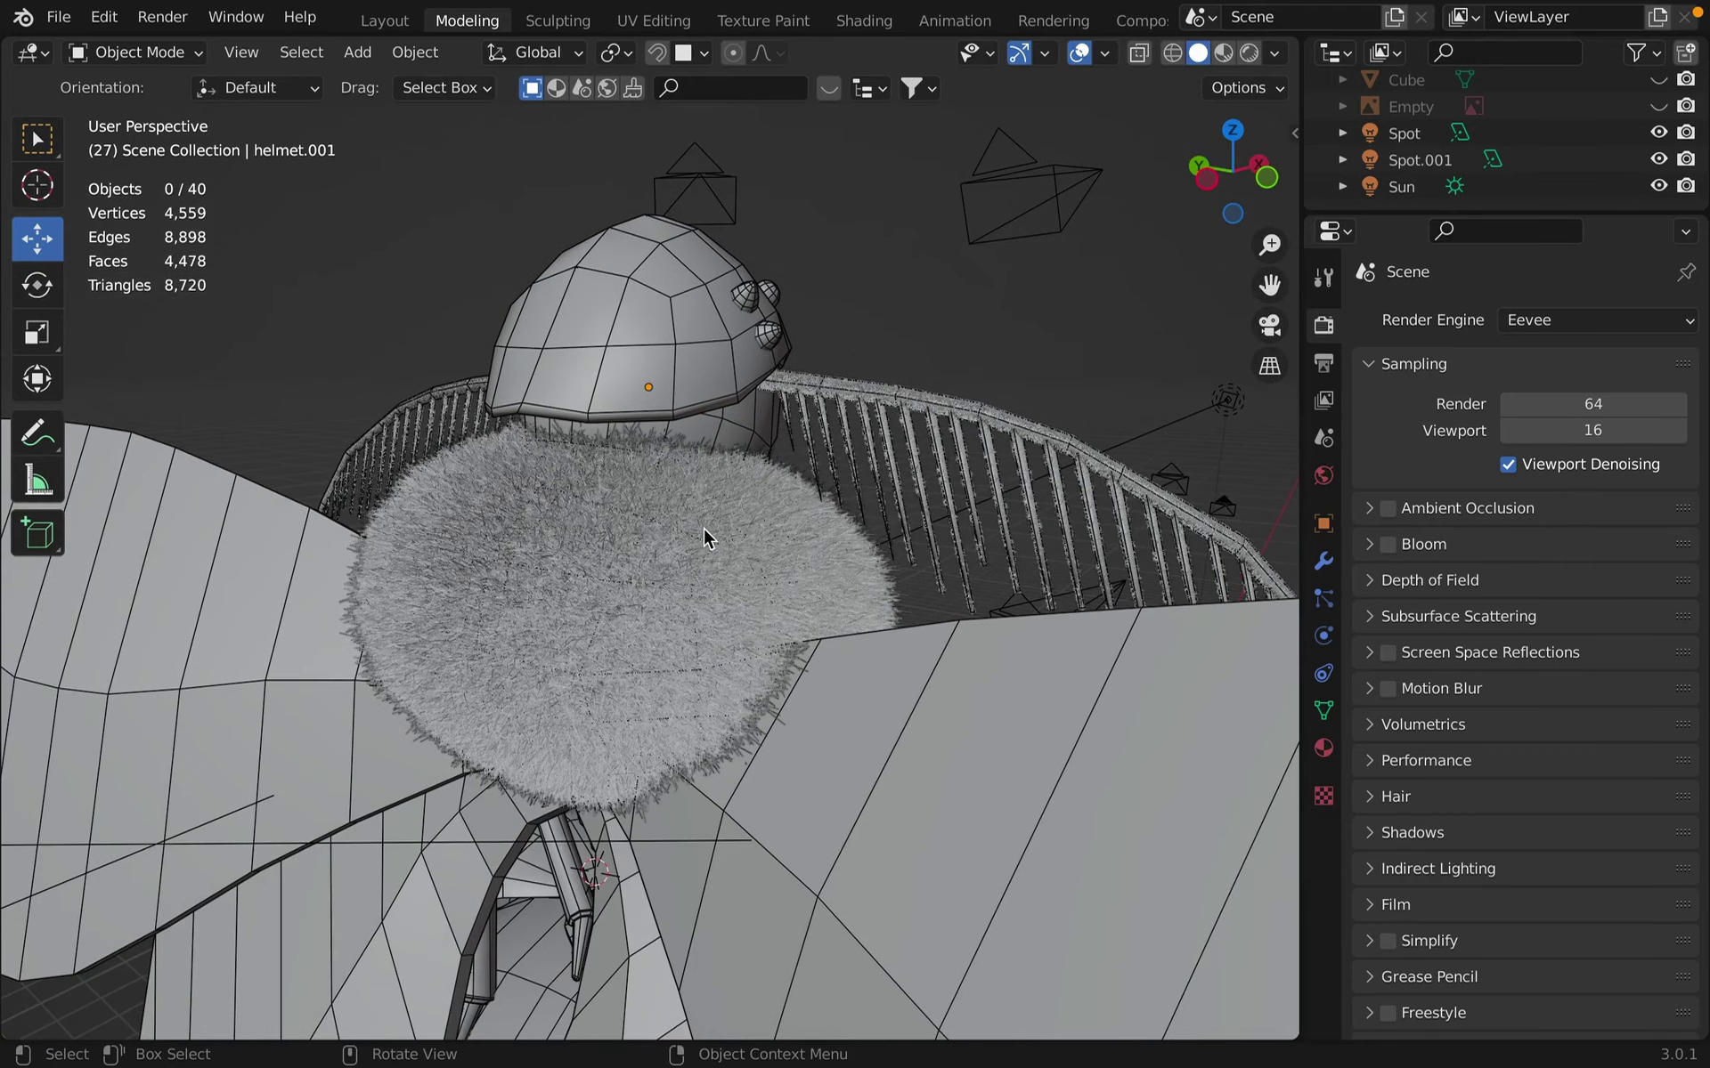
Turn off the viewport display of the chest's fur particle system and deselect the chest.
middle_click_drag(690, 549, 690, 548)
left_click(690, 548)
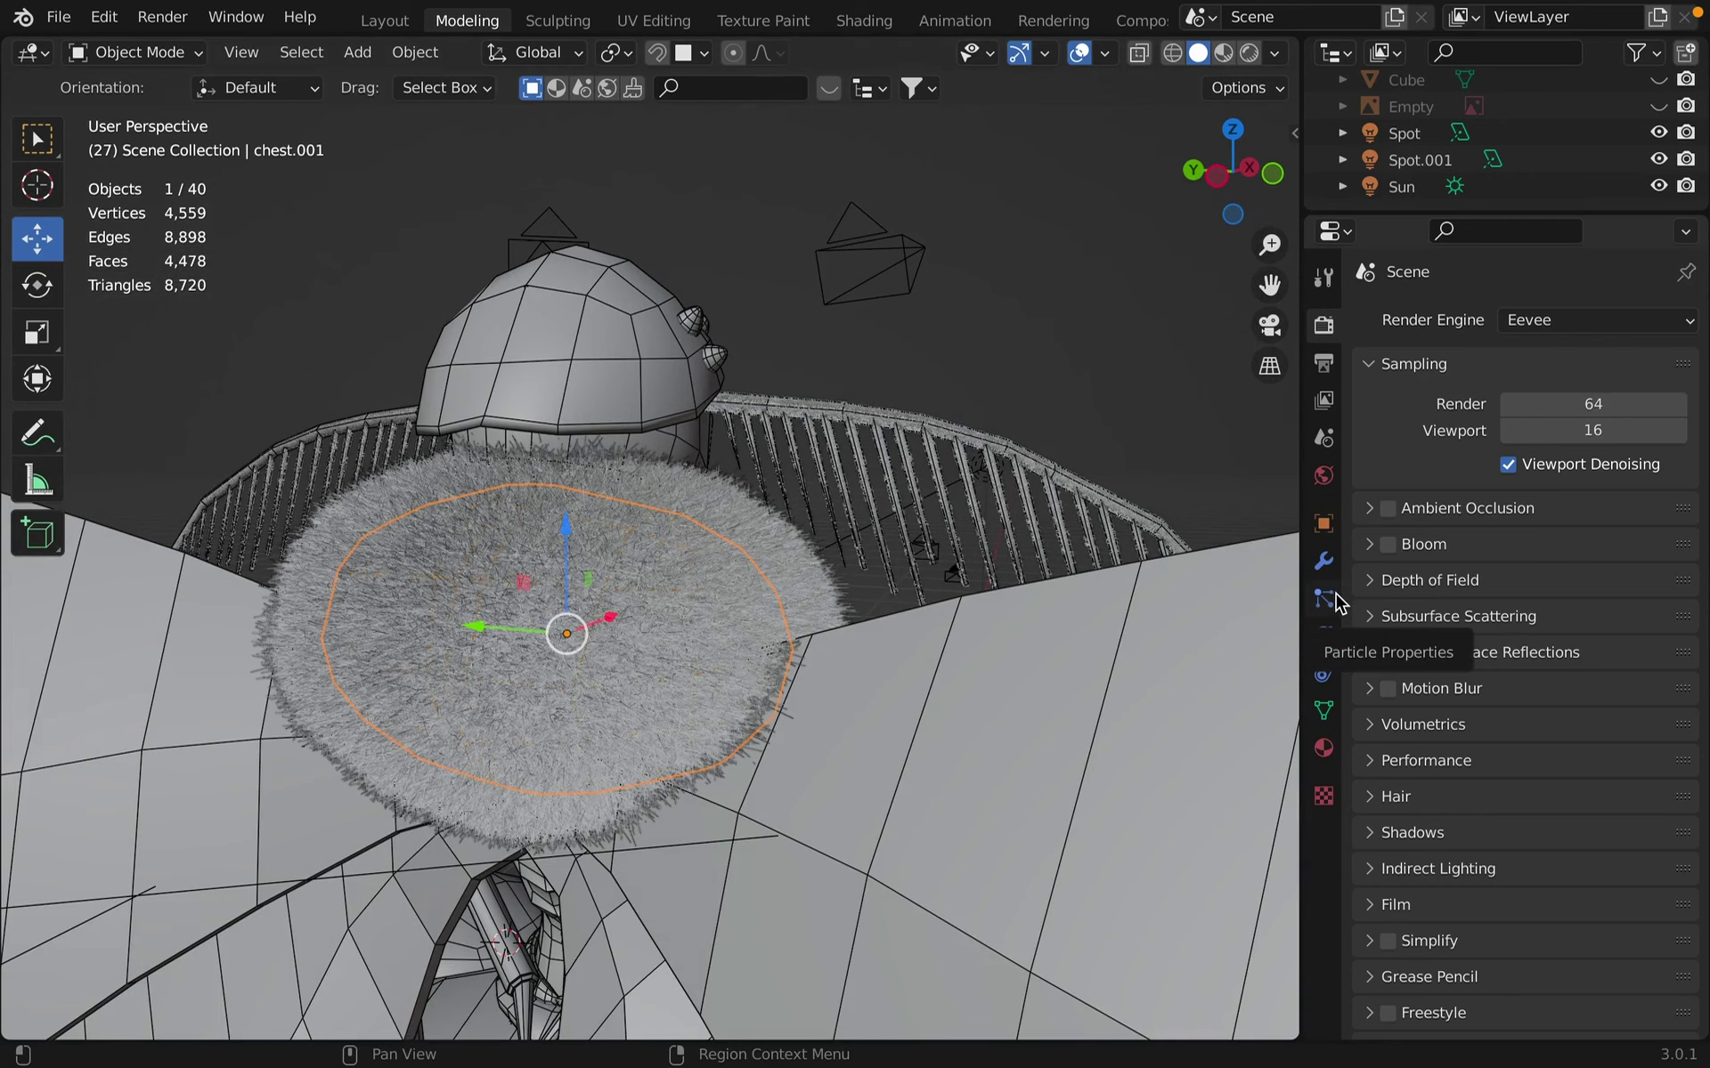
left_click(1324, 563)
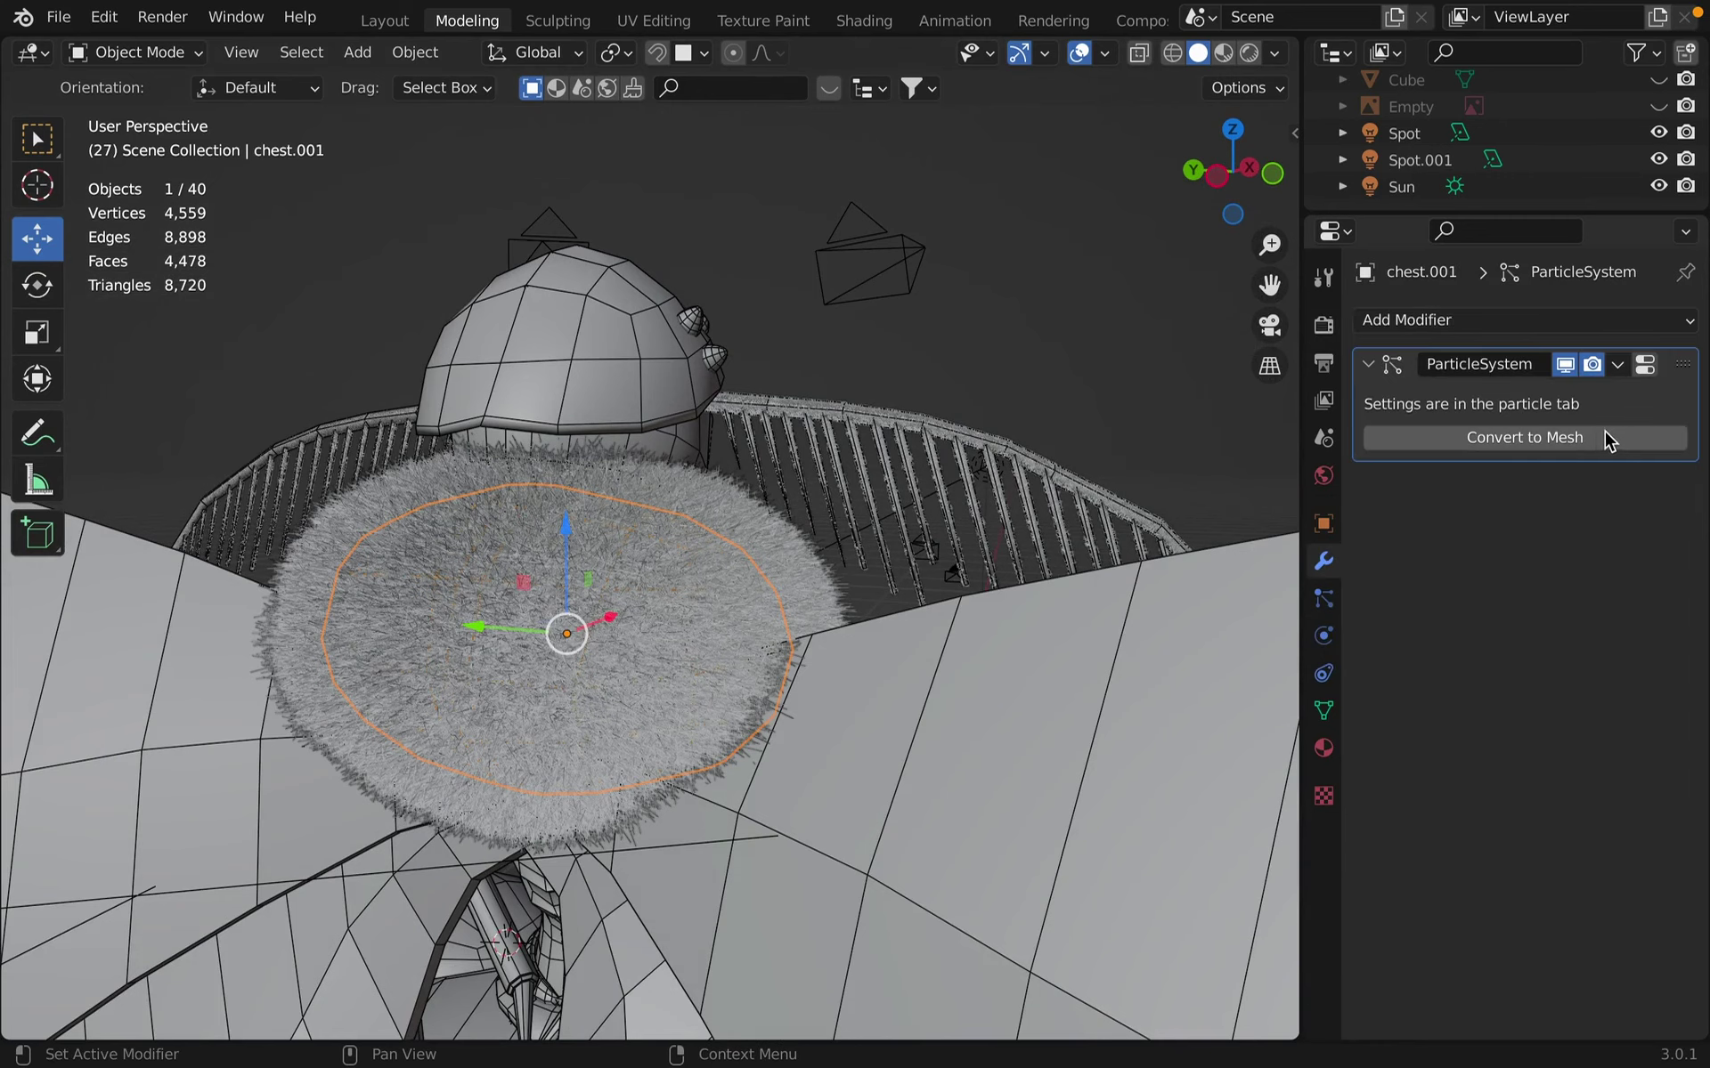
left_click(1564, 365)
left_click(835, 578)
Examine the mesh topology of the dress's underside, the legs and the feet from below and from the sides.
scroll(835, 579, "right", 5)
middle_click_drag(835, 579, 844, 640)
scroll(844, 642, "up", 2)
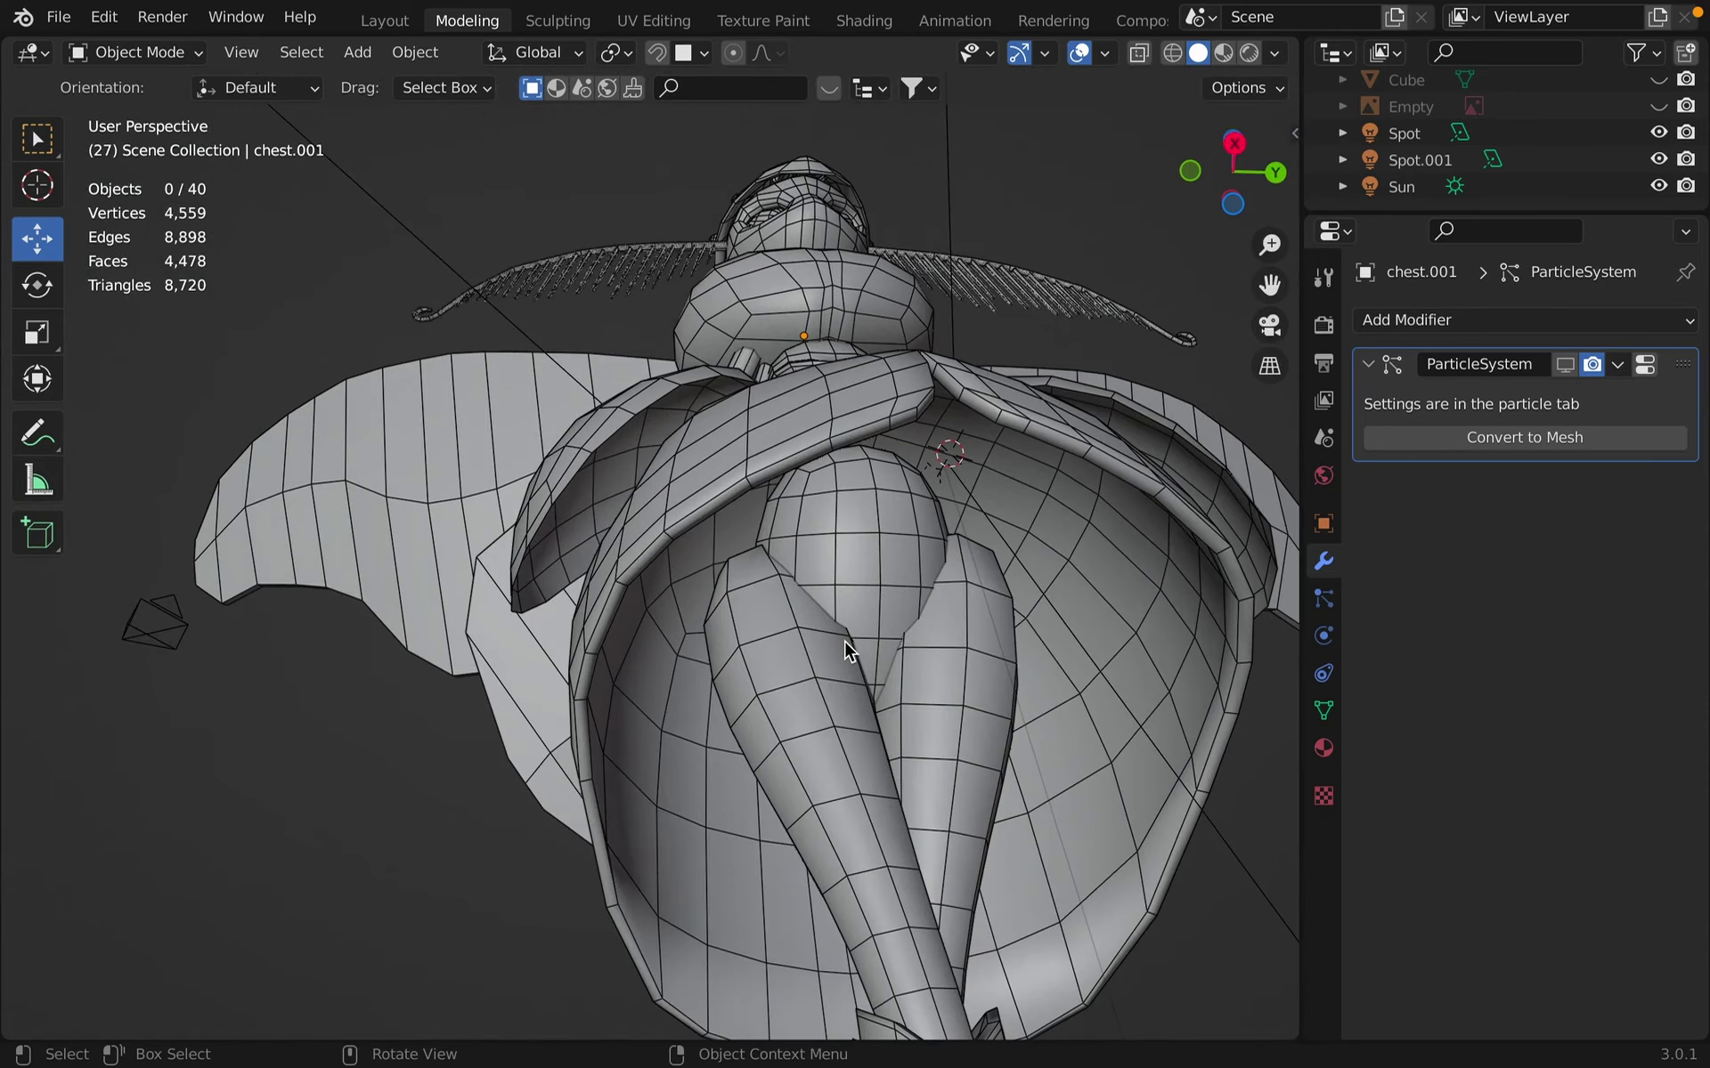
middle_click_drag(844, 639, 844, 641)
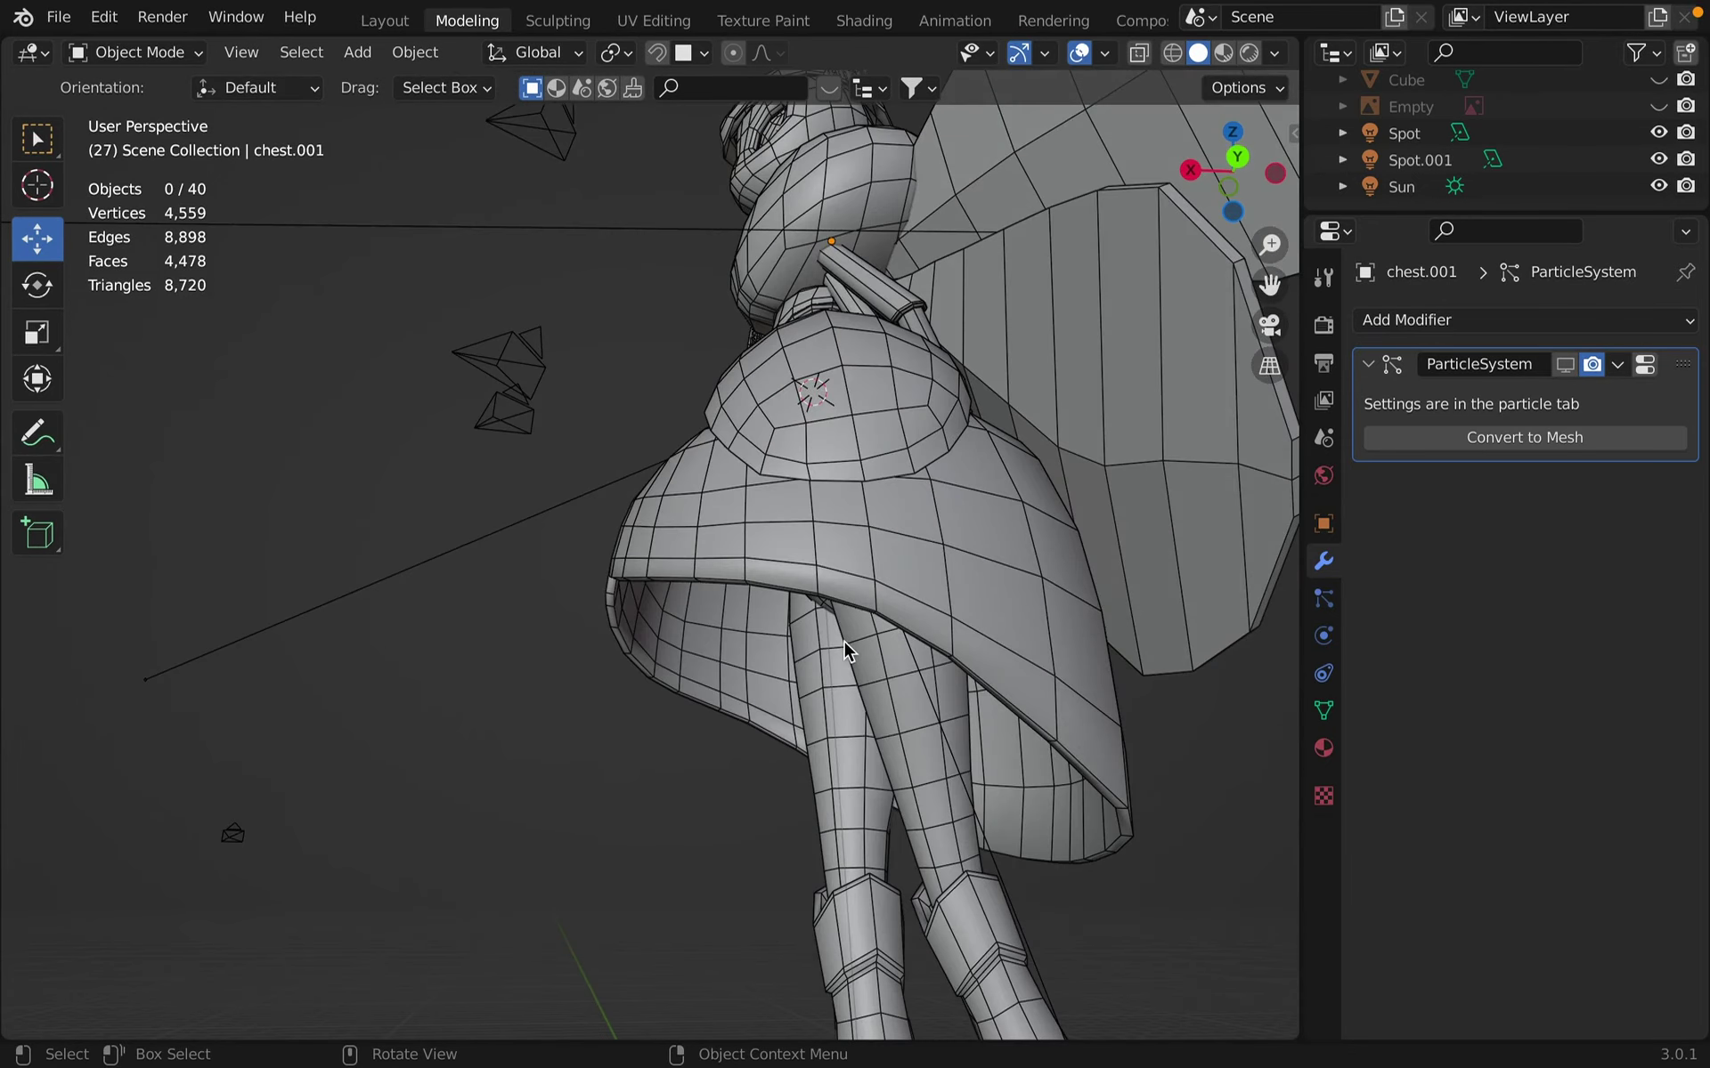
middle_click_drag(886, 742, 886, 741, "shift")
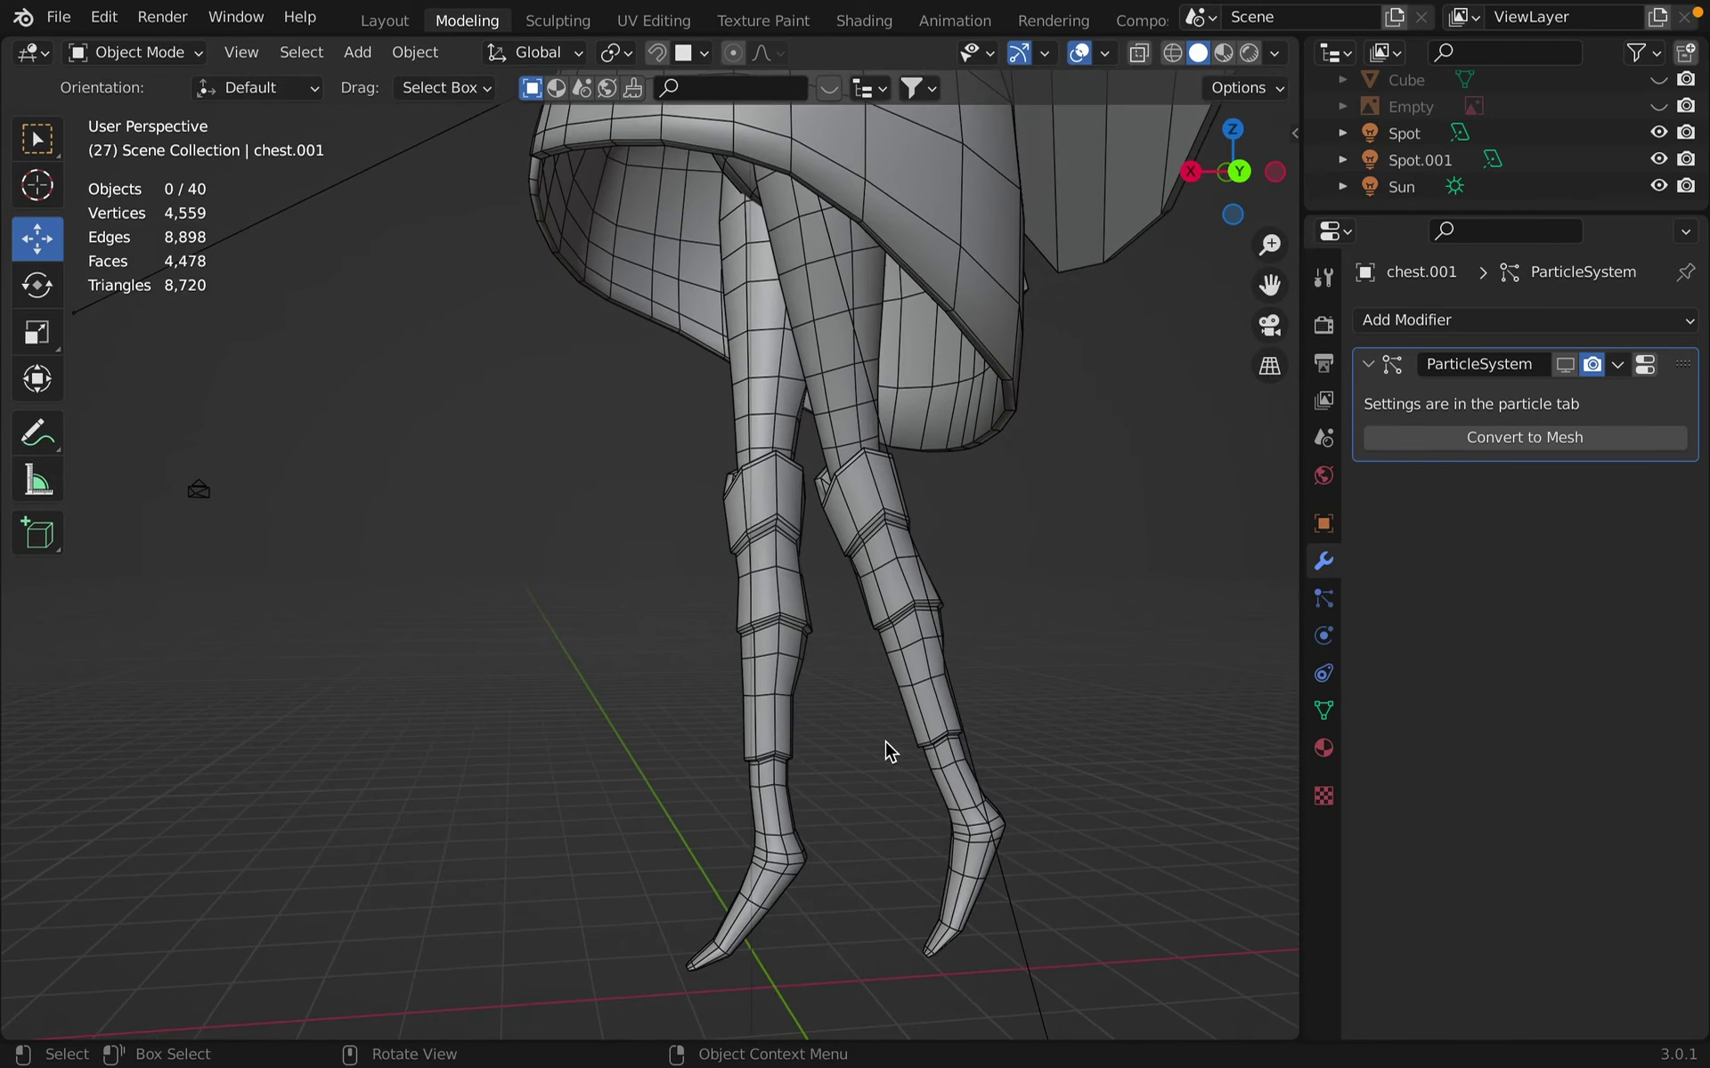
middle_click_drag(886, 743, 886, 743)
scroll(886, 744, "down", 2)
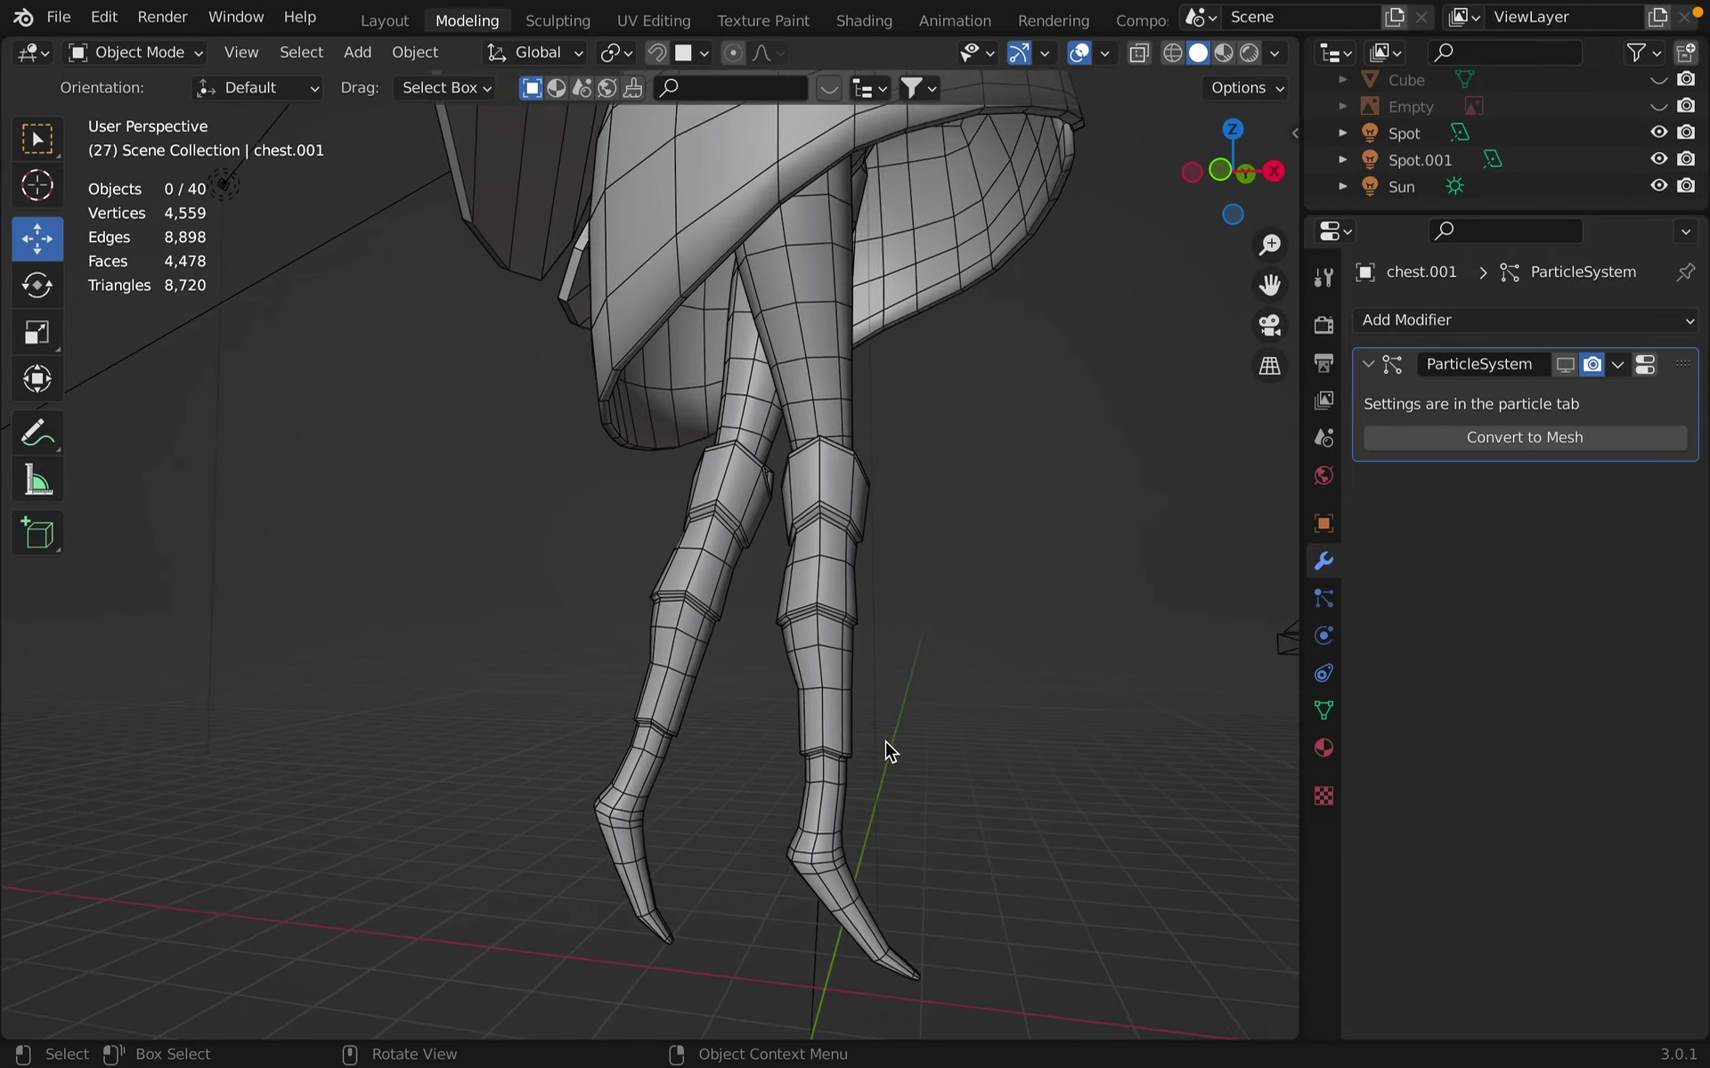
Examine the mesh topology of the wings and the character's back from behind.
scroll(889, 750, "up", 5, "shift")
middle_click_drag(888, 750, 889, 753, "shift")
middle_click_drag(714, 527, 714, 528)
scroll(715, 527, "down", 3)
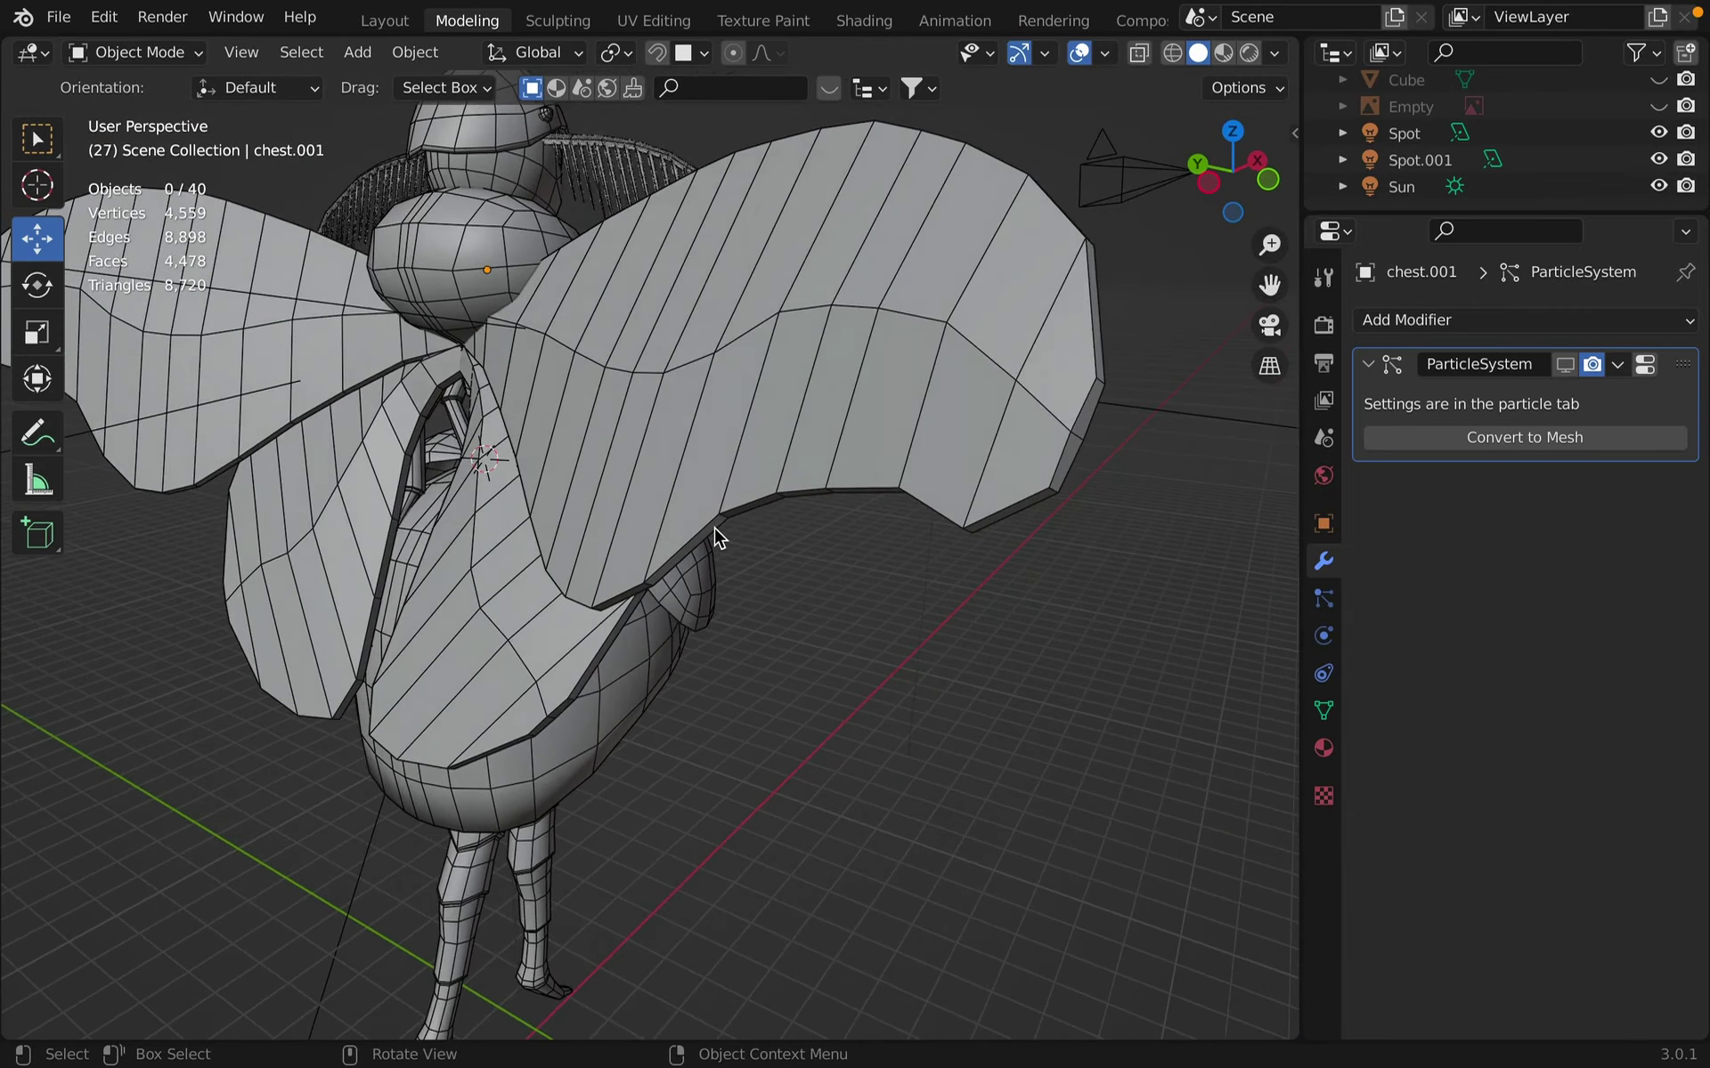
scroll(714, 527, "up", 3, "shift")
middle_click_drag(714, 527, 714, 535)
scroll(714, 530, "up", 1)
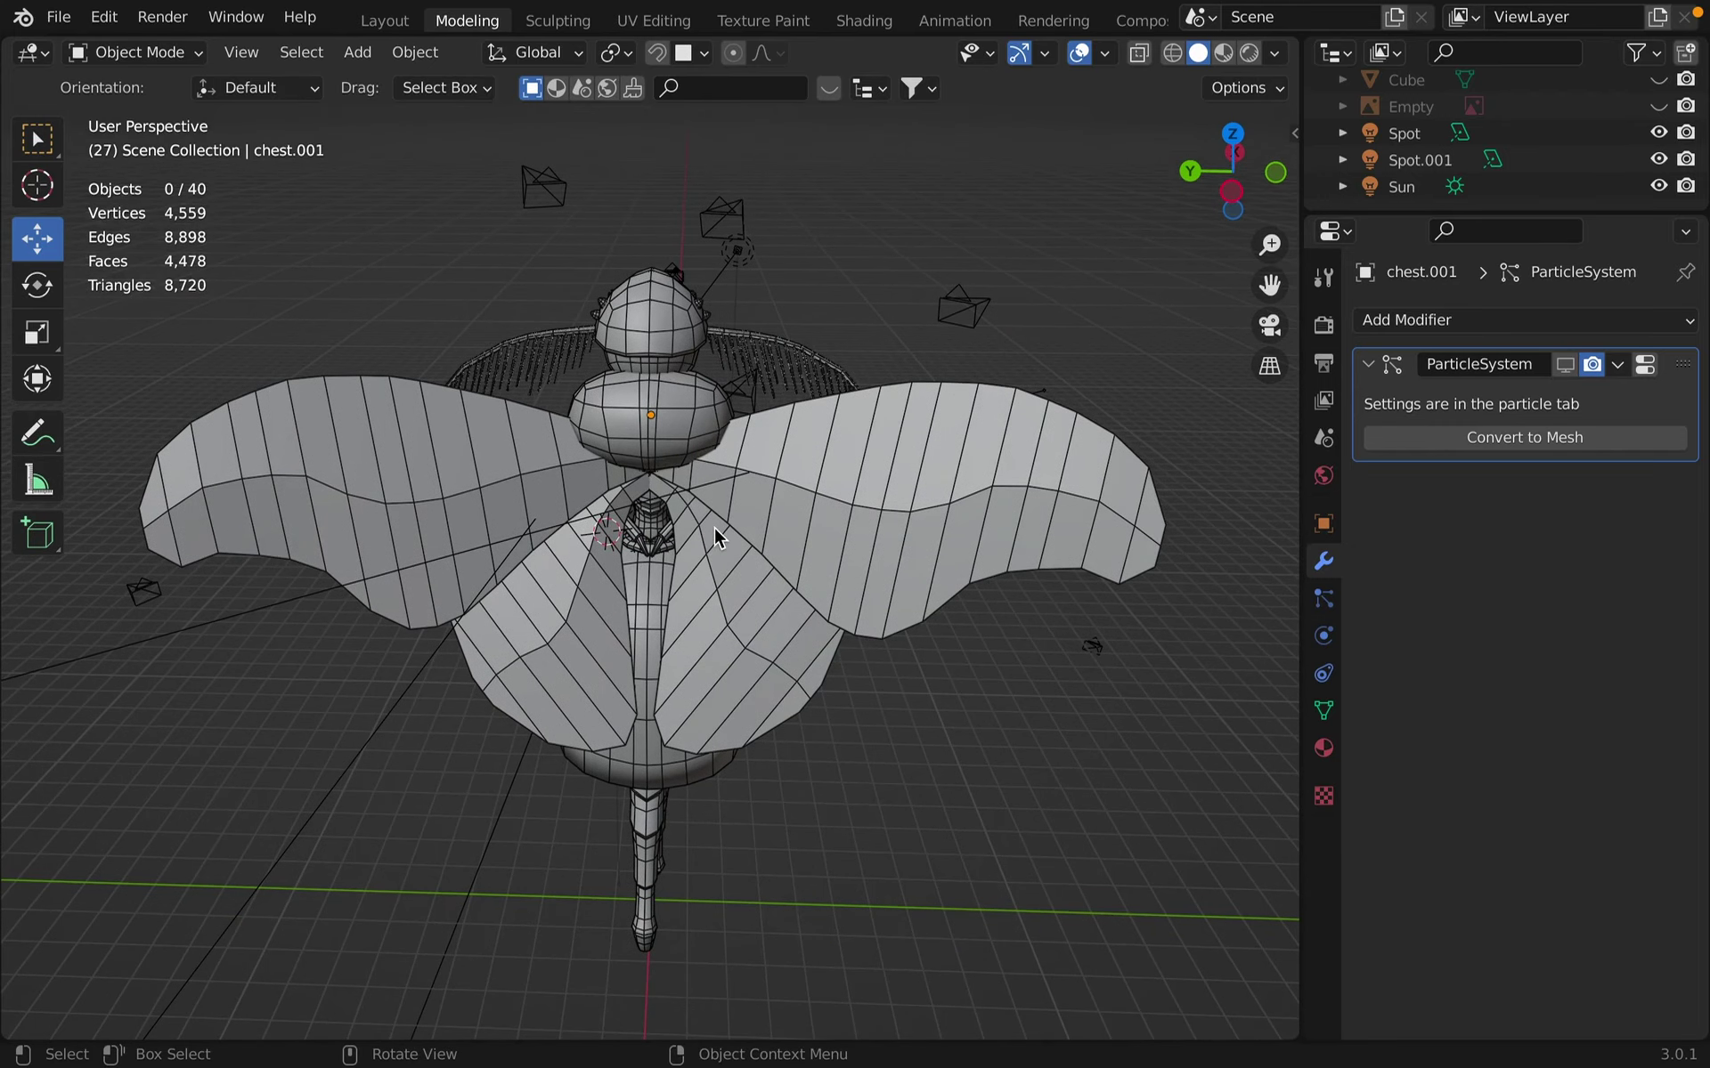